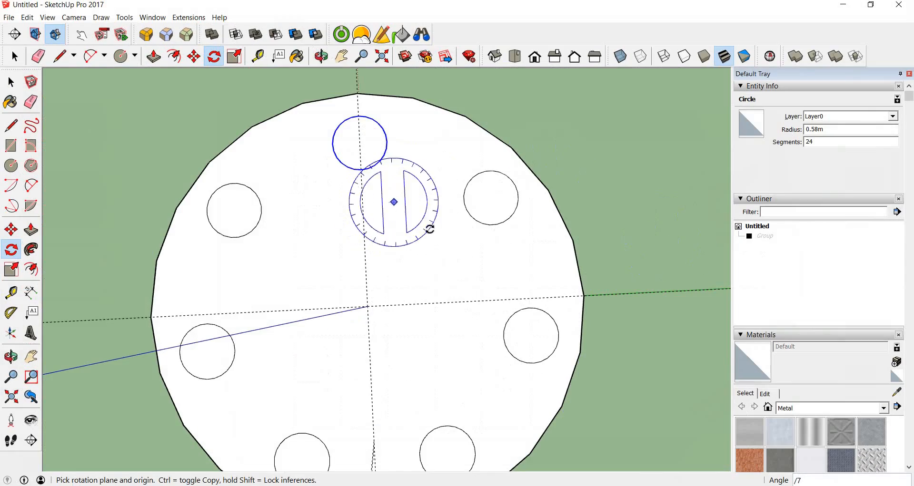
- Undo the rotated copies of the small circle on the disc
key("o")
mouse_move(367, 218)
left_mouse_down()
mouse_move(428, 317)
mouse_move(320, 231)
mouse_move(353, 357)
mouse_move(363, 288)
left_mouse_up()
key("q")
middle_click_drag(364, 288, 344, 218)
middle_click_drag(386, 251, 474, 249)
scroll(377, 234, "down", 3)
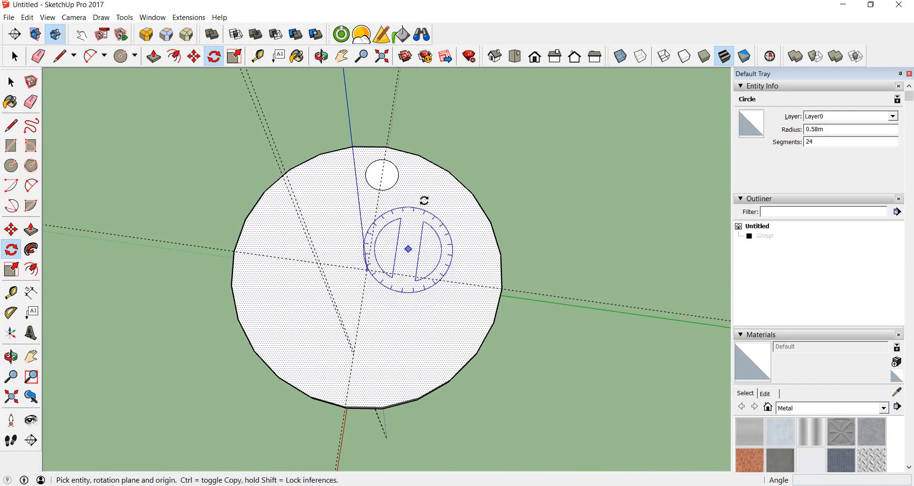
scroll(438, 191, "up", 2)
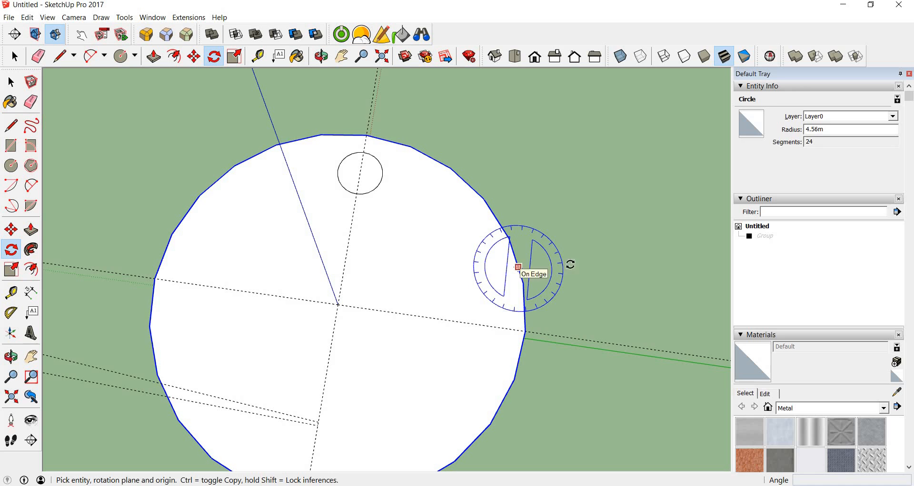
key("space")
left_click(592, 264)
scroll(417, 266, "down", 2)
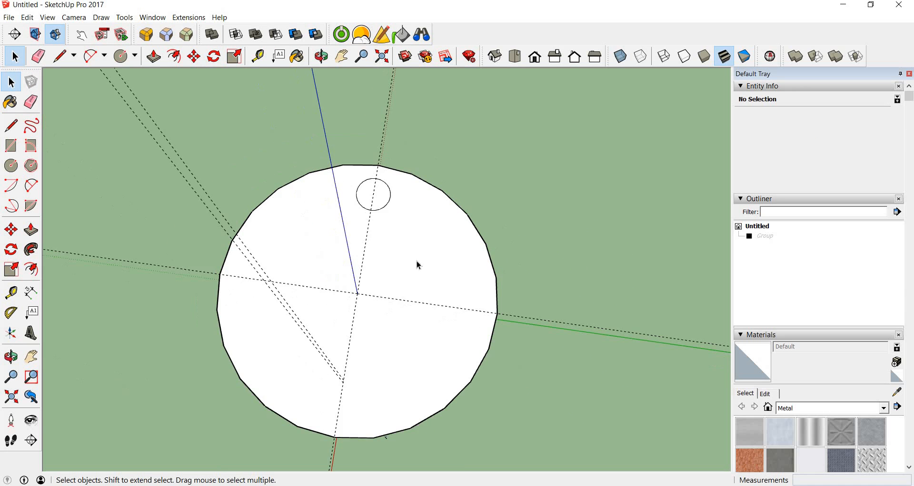
- Undo the small circle and the disc's extrusion, going back to the flat circular face
key("ctrl+z")
key("ctrl+z")
key("o")
left_click_drag(431, 267, 374, 309)
- Push/Pull the flat circular face into a thick disc
key("space")
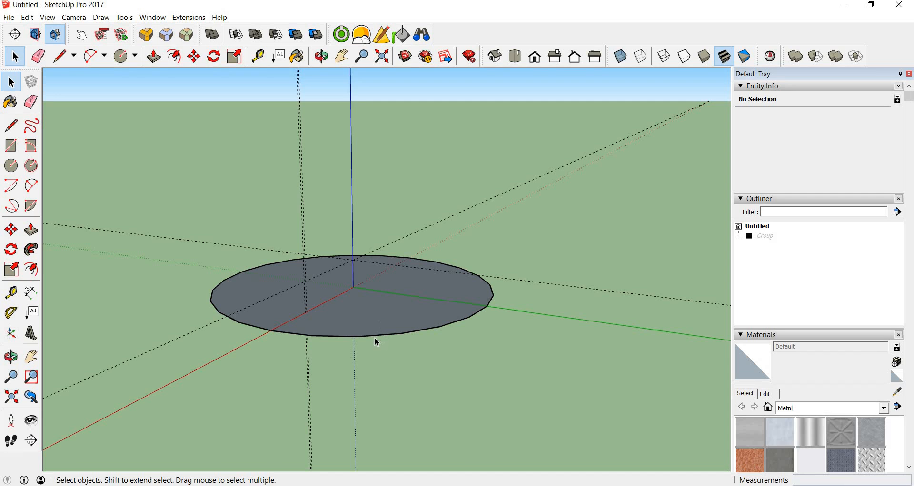
key("p")
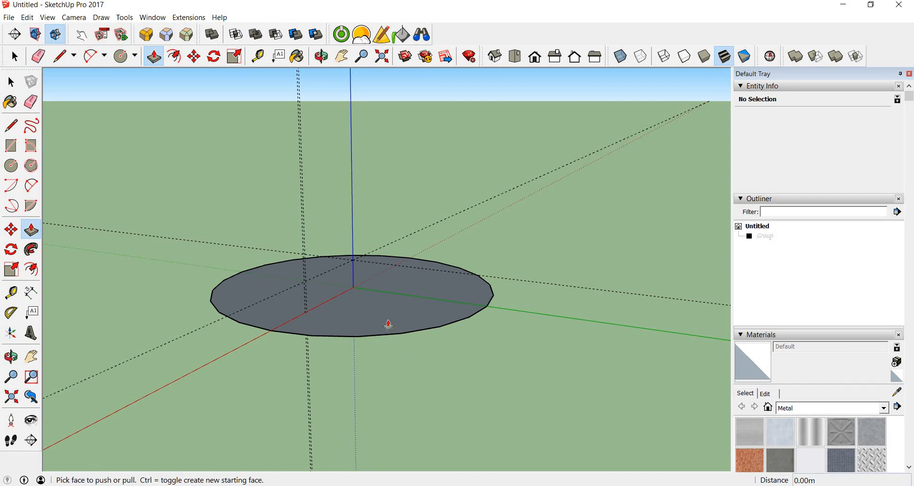
left_click_drag(387, 317, 516, 284)
- Draw a circle with a radius of about 0.58 m on the disc's top face, centred on the guide near the rim
middle_click_drag(388, 239, 323, 313)
scroll(345, 285, "up", 2)
scroll(345, 284, "up", 1)
scroll(363, 272, "down", 2)
key("c")
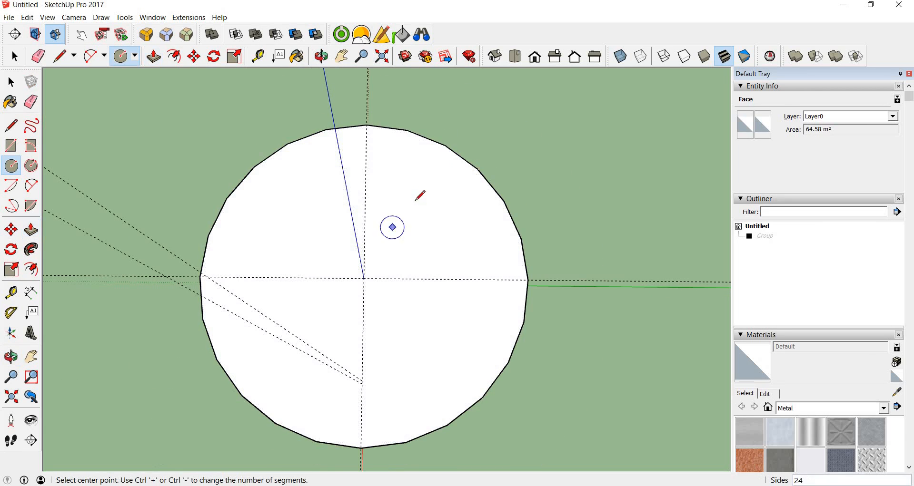
left_click(366, 161)
left_click(387, 159)
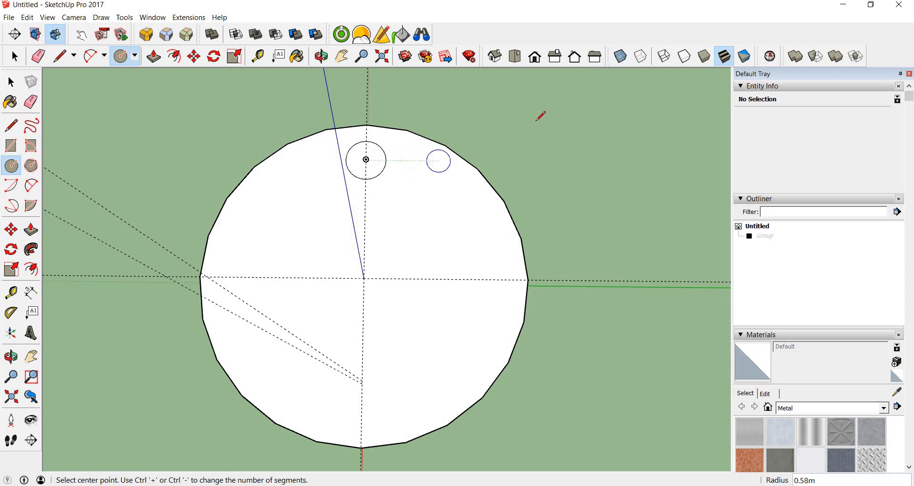
key("space")
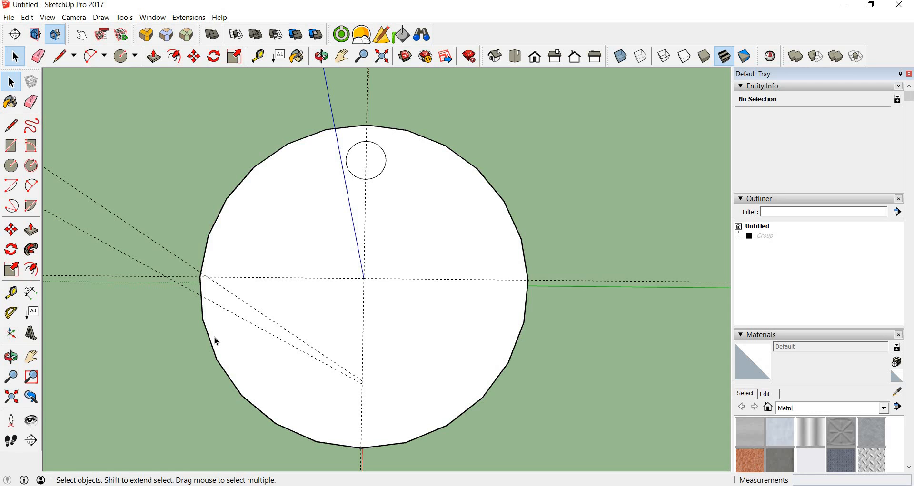
- Switch to Calculator, compute 360 ÷ 9, and close it to return to SketchUp
key("super")
type("cal")
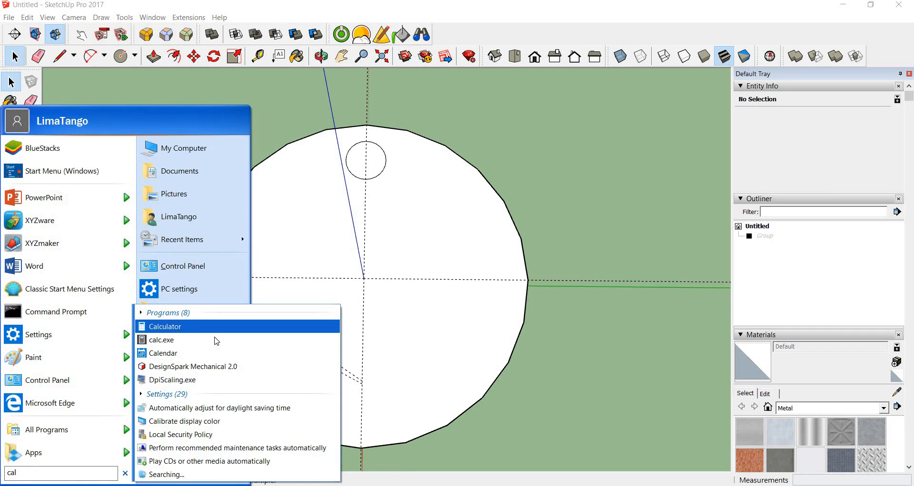
key("Return")
type("360")
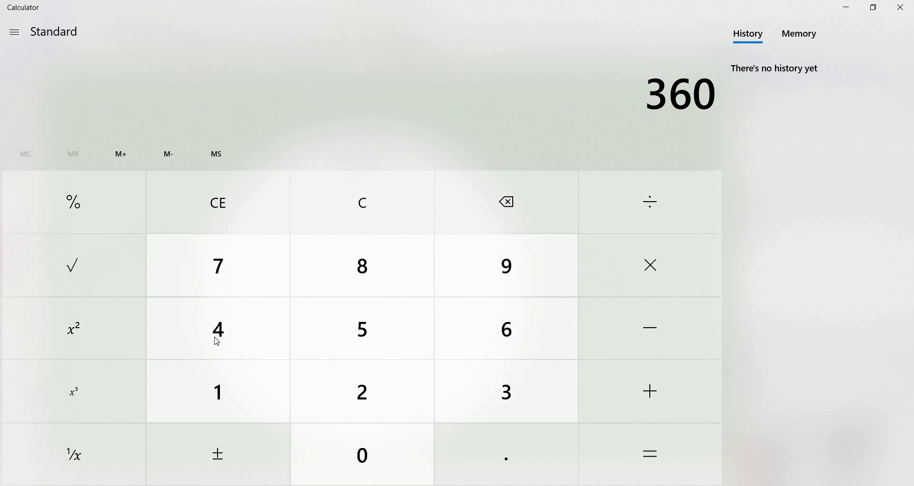
type(" ÷ 9")
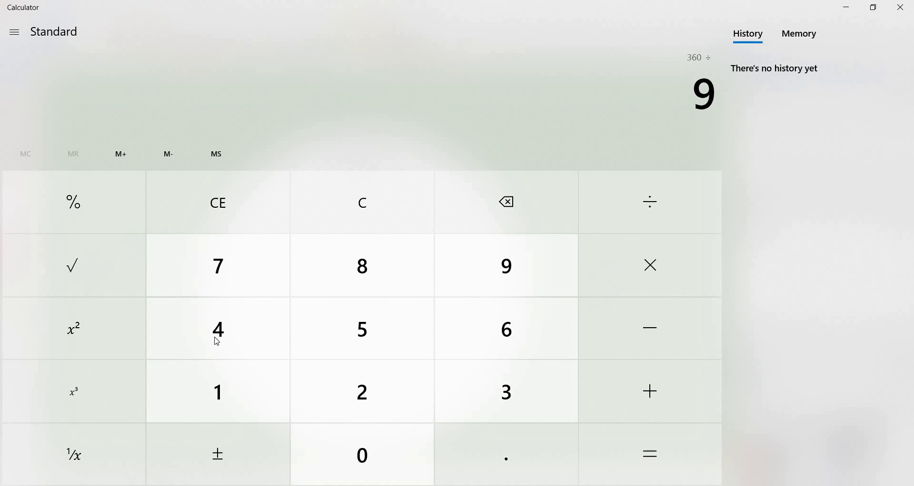
key("Return")
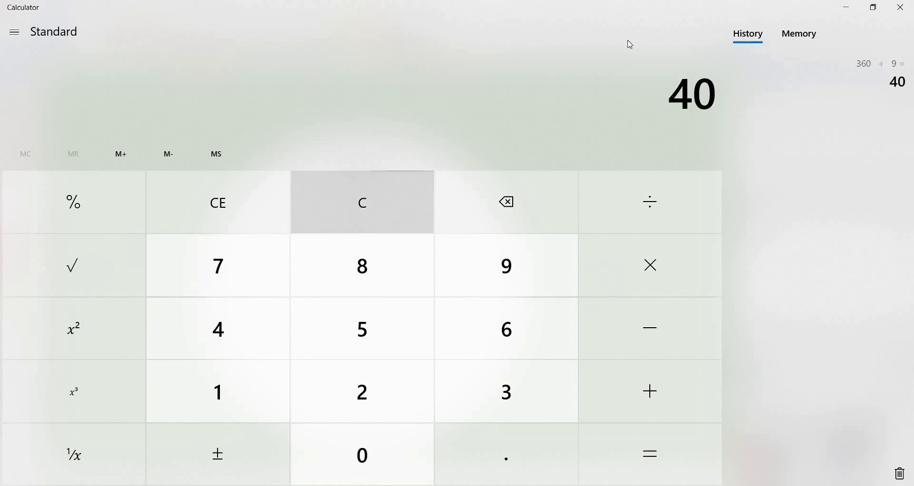
left_click(908, 12)
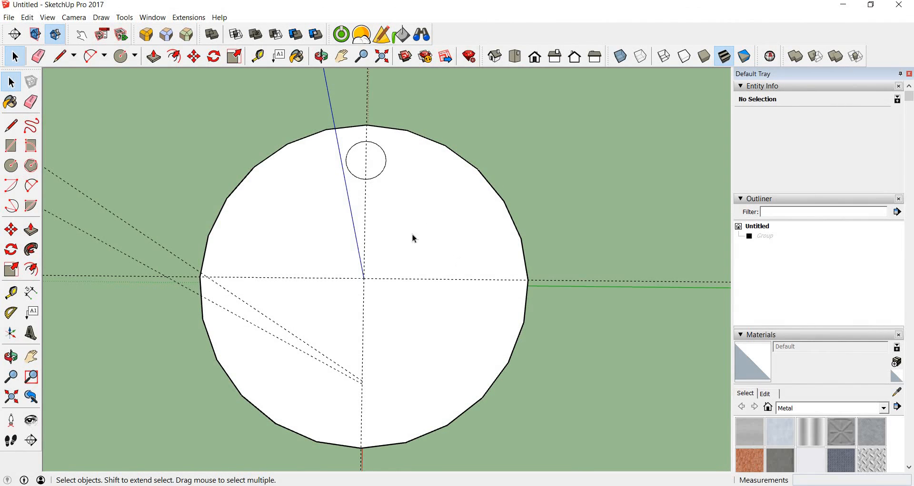
- Rotate a copy of the small circle 40 degrees about the disc's centre and multiply the copy with x9
left_click(370, 180)
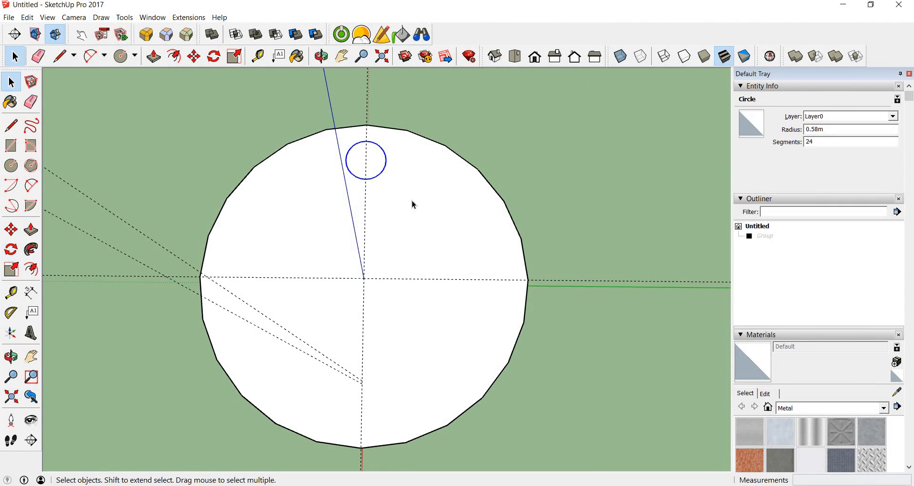
left_click(12, 250)
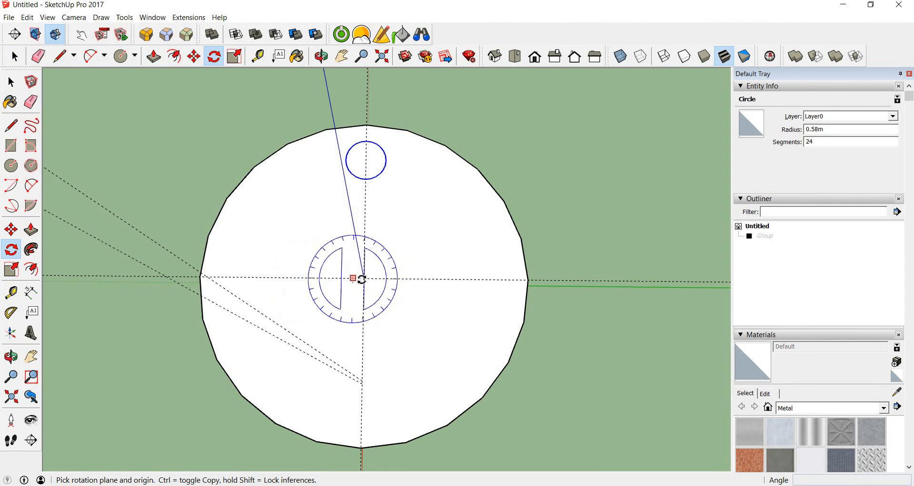
left_click(364, 278)
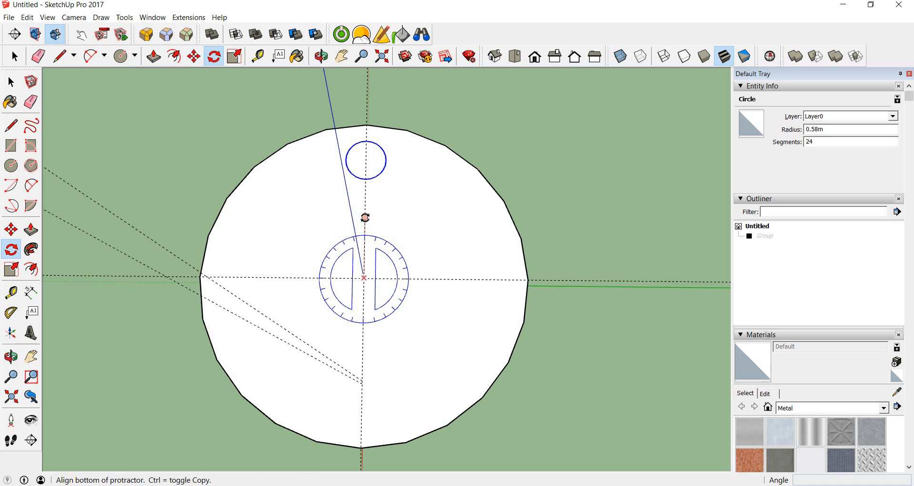
left_click(365, 218)
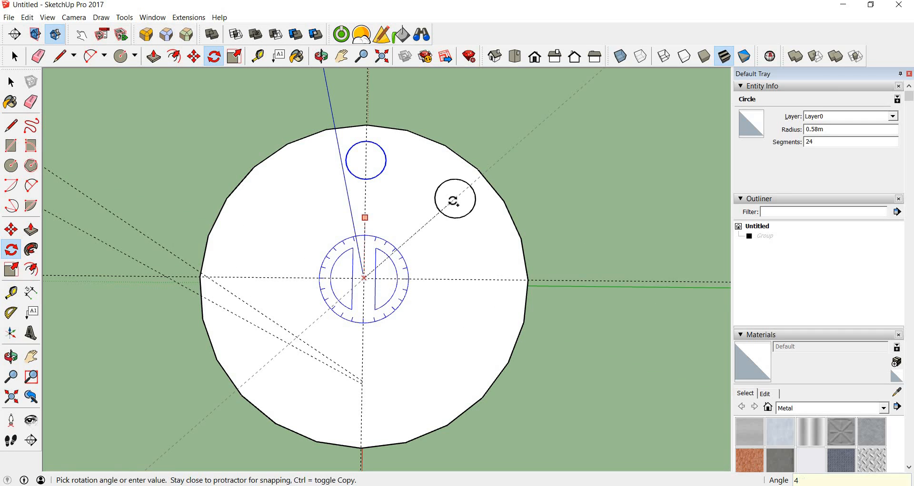
key("Return")
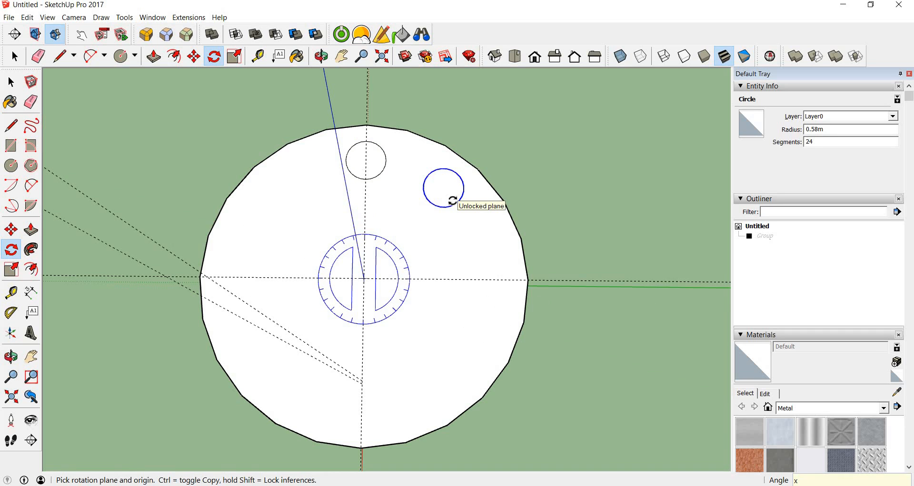
type("x9")
key("Return")
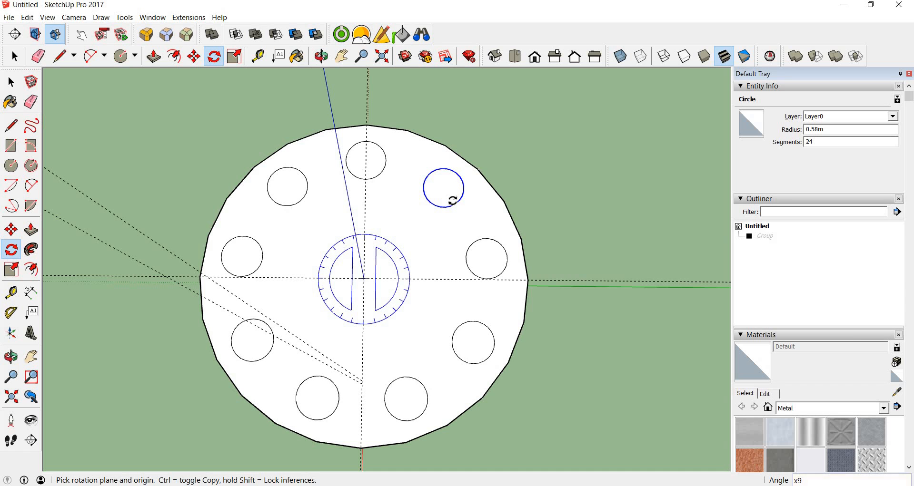
- Undo the x9 circle array and the 40-degree rotated copy
key("ctrl+z")
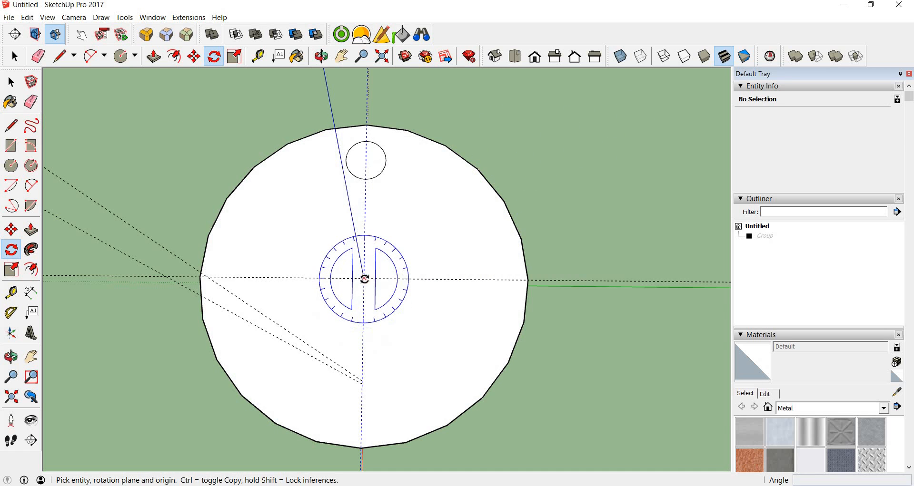
left_click_drag(364, 279, 626, 183)
key("space")
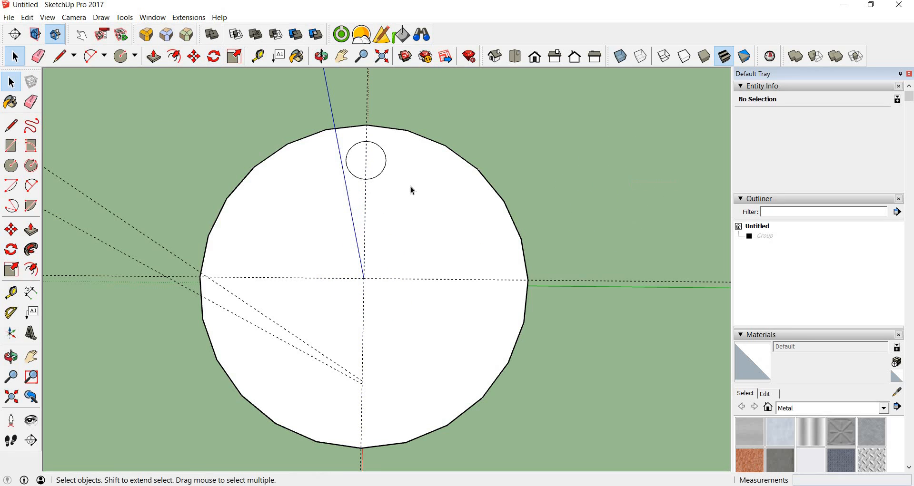
- Rotate a copy of the small circle 360 degrees about the disc's centre and divide the rotation with /9
left_click(381, 177)
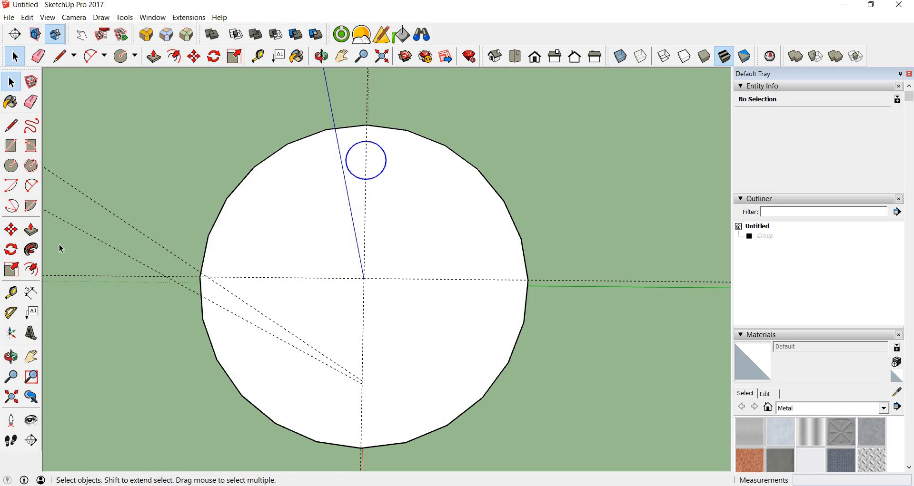
left_click(11, 249)
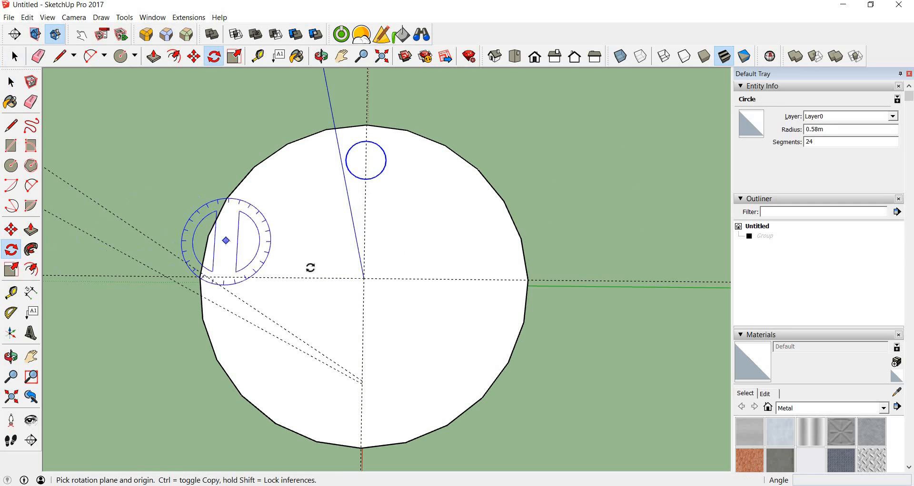
left_click(364, 278)
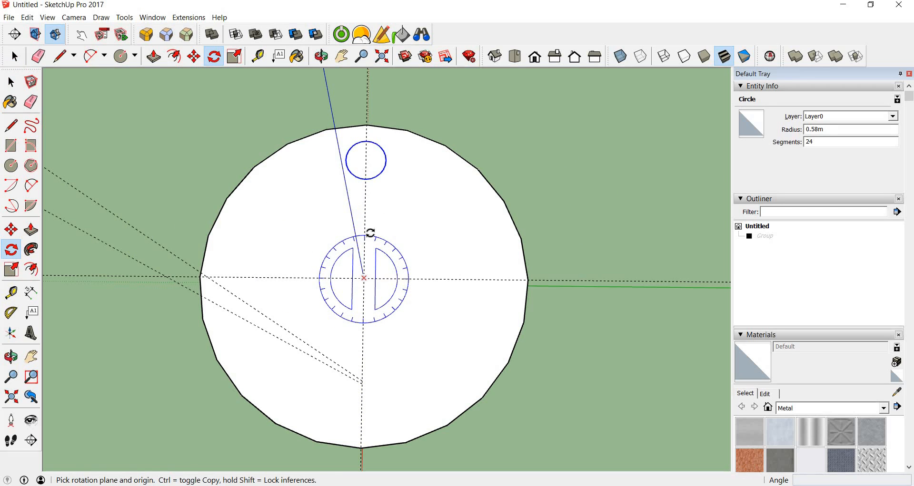
left_click(368, 211)
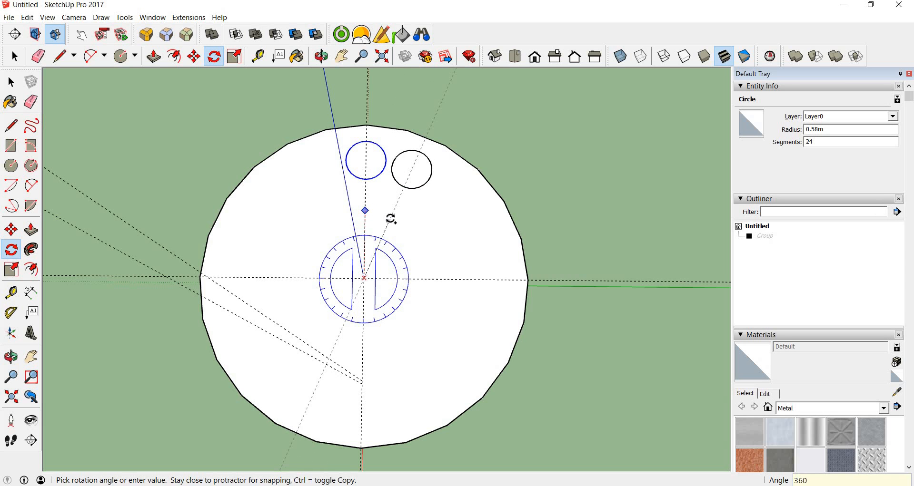
key("Return")
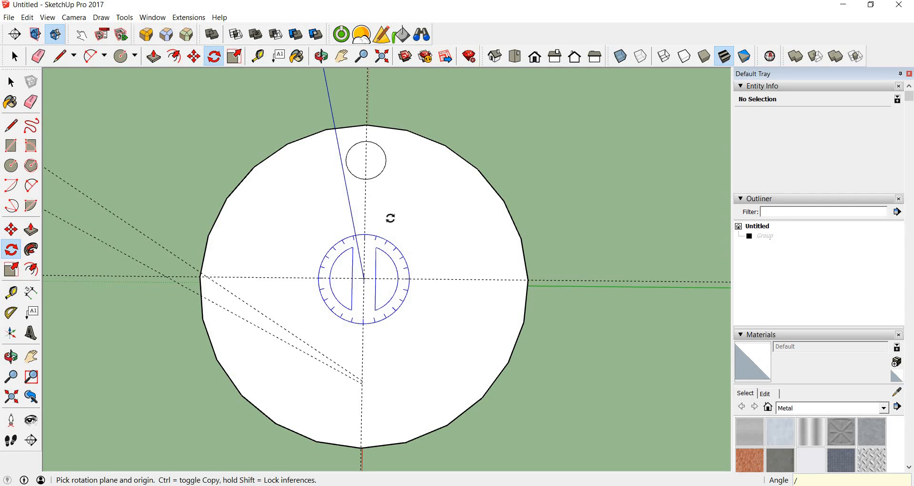
key("Return")
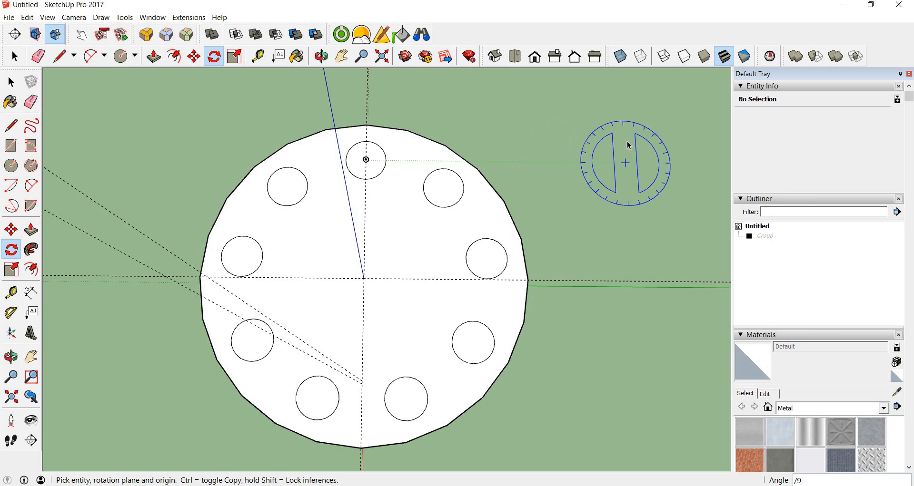
- Push/Pull one of the small circles through the full thickness of the disc to cut a hole
key("space")
key("p")
middle_click_drag(606, 233, 508, 302)
left_click(493, 265)
middle_click_drag(532, 334, 284, 233)
left_click(386, 238)
- Repeat the same Push/Pull cut on the remaining eight circles around the disc
middle_click_drag(391, 371, 410, 367)
double_click(410, 362)
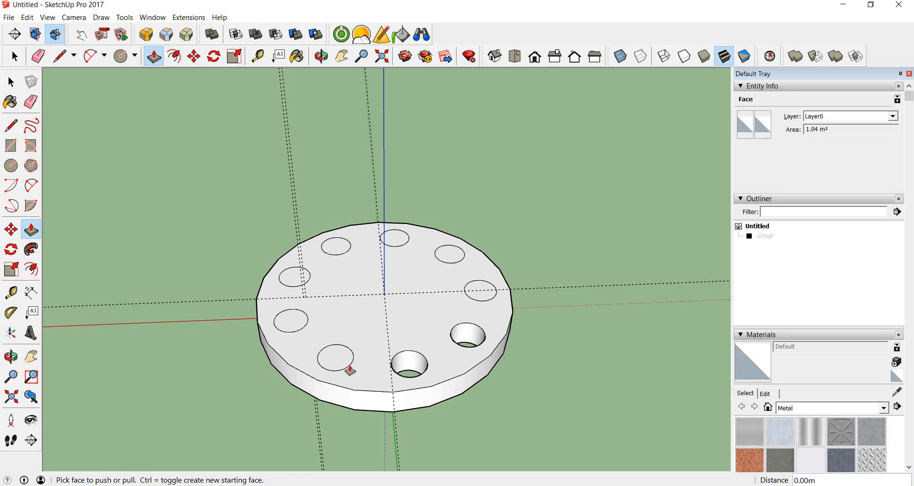
double_click(334, 357)
double_click(289, 321)
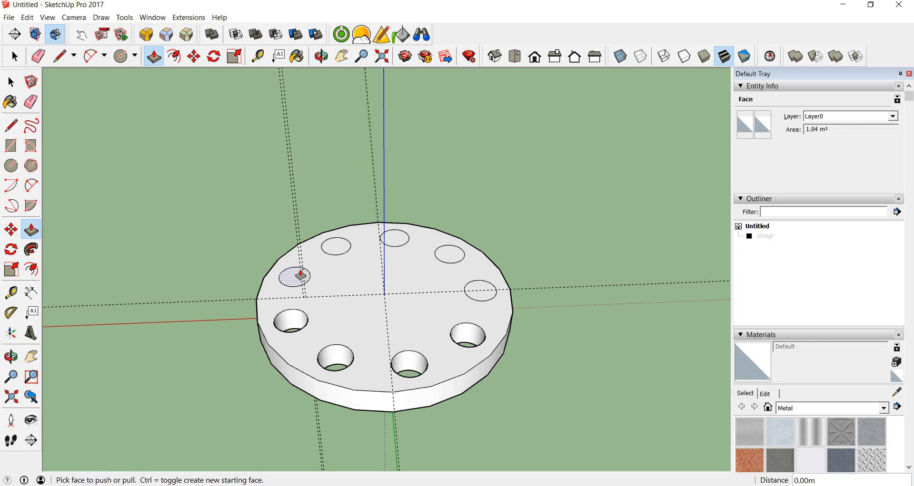
double_click(295, 272)
double_click(337, 246)
double_click(393, 239)
left_click(453, 260)
double_click(454, 260)
double_click(479, 290)
- Select the whole perforated disc and delete it
middle_click_drag(510, 326, 396, 238)
key("p")
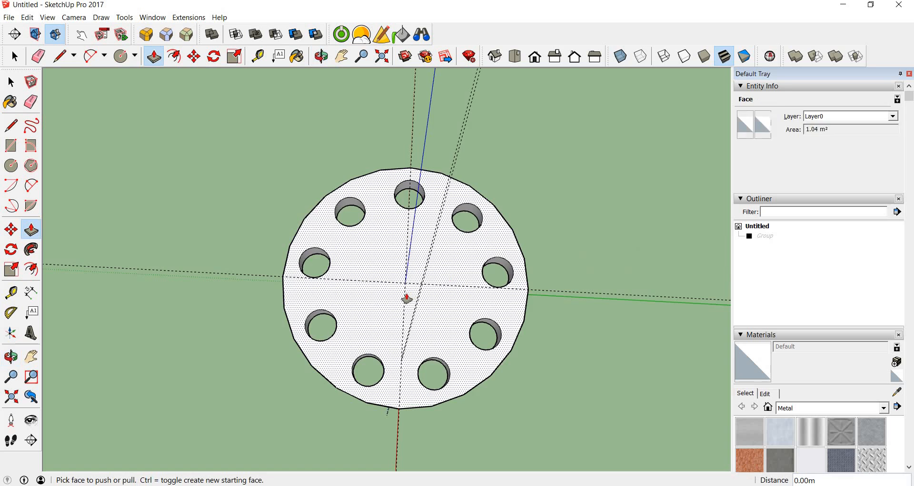
scroll(407, 301, "down", 2)
key("space")
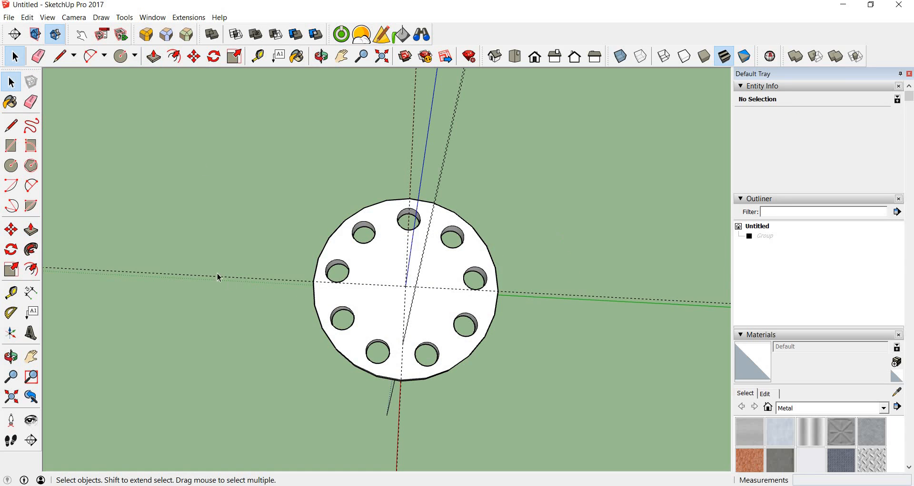
left_click_drag(224, 157, 564, 406)
key("Delete")
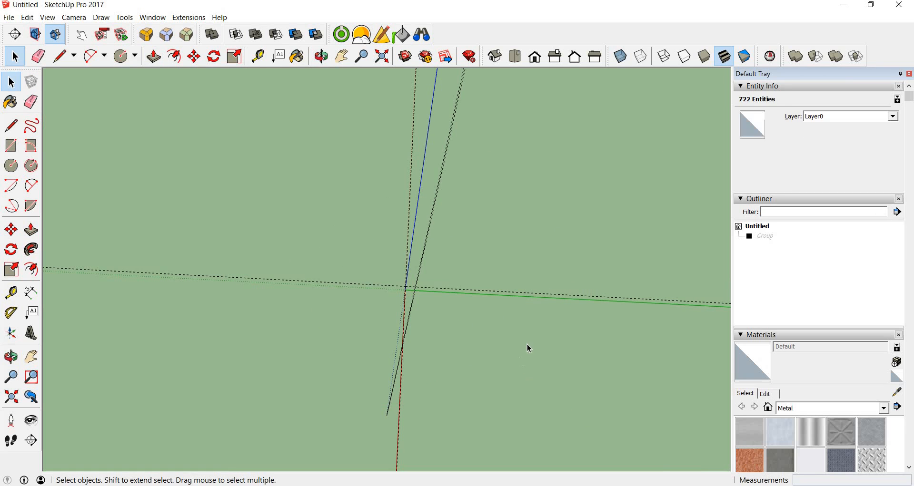
- Erase all the remaining dashed construction guides around the origin
key("e")
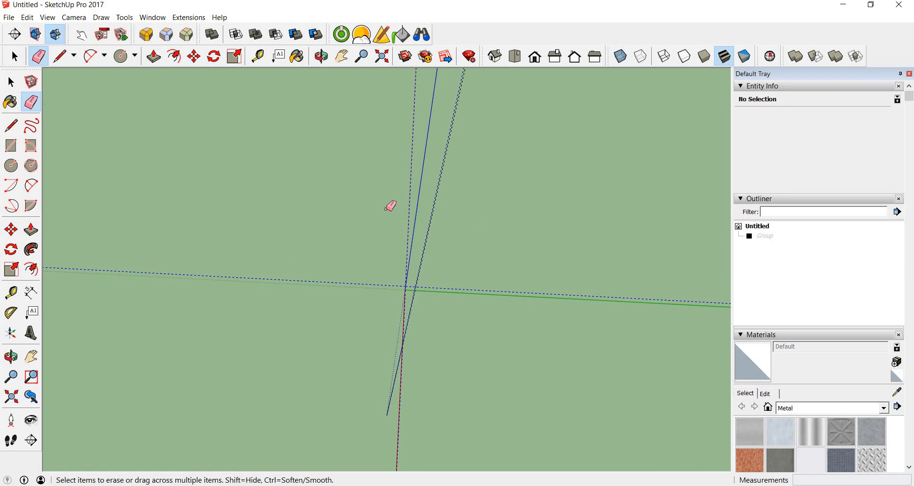
middle_click_drag(492, 355, 426, 280)
scroll(476, 386, "down", 5)
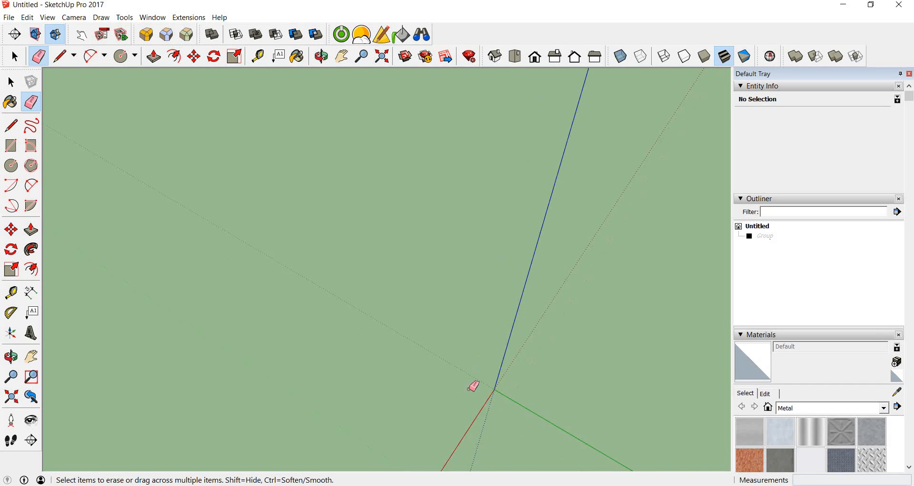
scroll(481, 376, "down", 6)
scroll(514, 341, "up", 4)
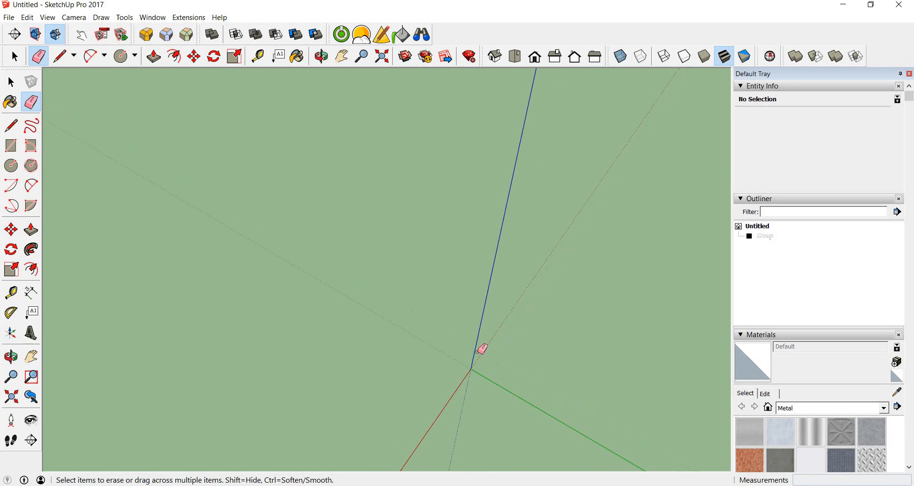
- Consult the bracket drawing in PowerPoint and, back in SketchUp's front view, draw a 145 m line from the origin along the red axis
mouse_move(476, 484)
left_click(490, 452)
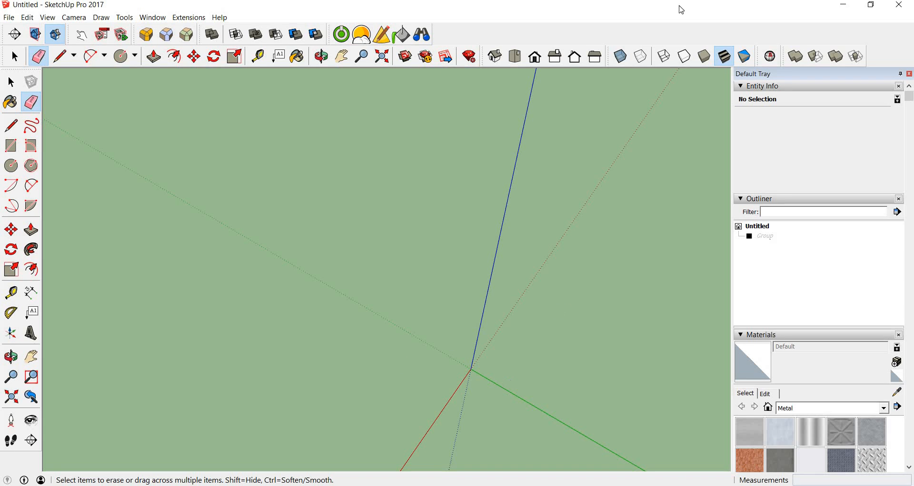
left_click(535, 58)
key("l")
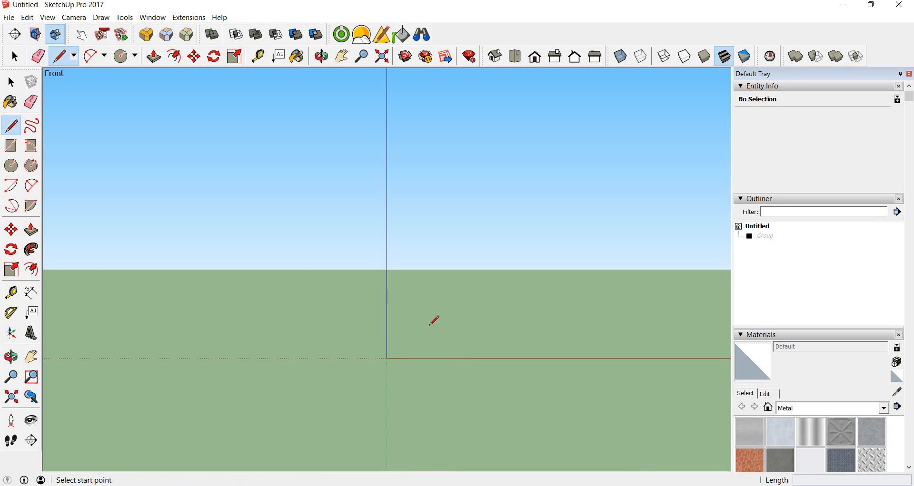
left_click(387, 358)
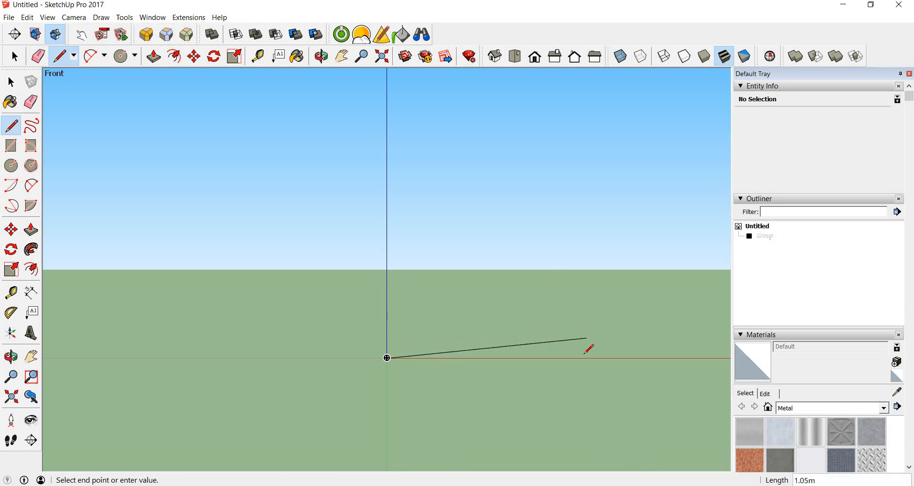
type("145")
key("Return")
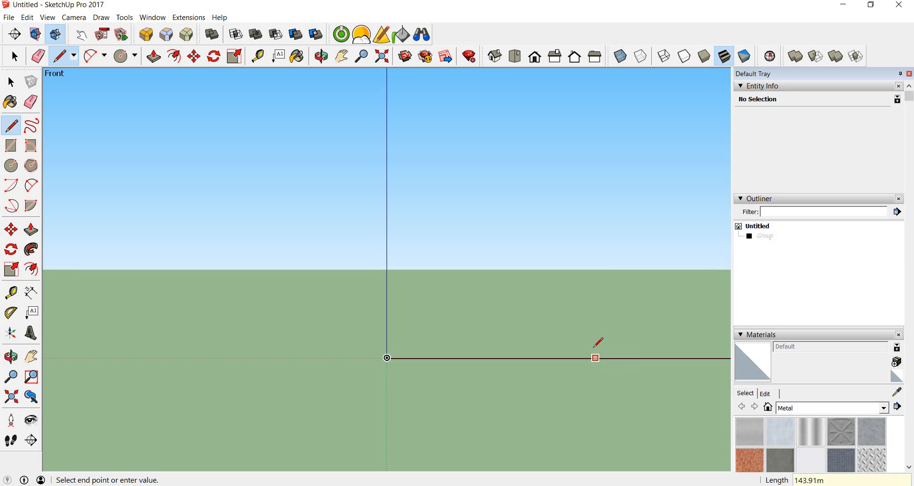
- Continue the outline with a 90 m line straight up and a 36 m horizontal line back toward the blue axis
key("shift+z")
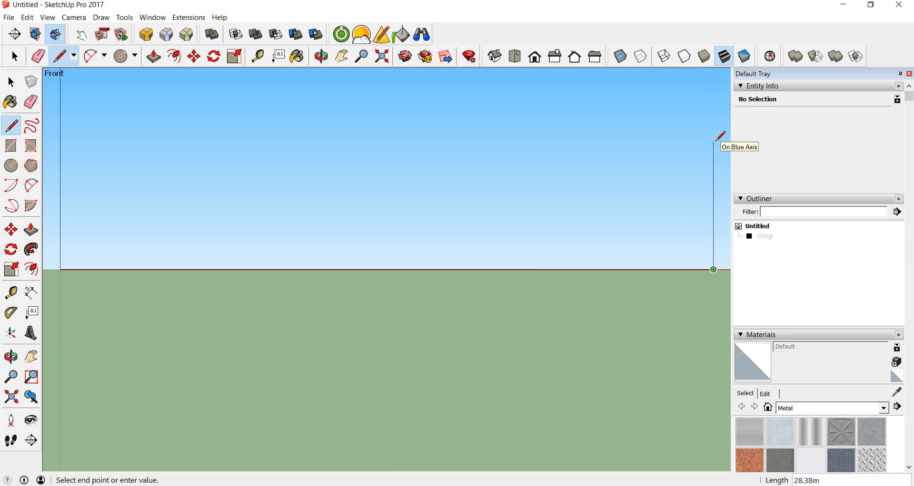
type("90")
key("Return")
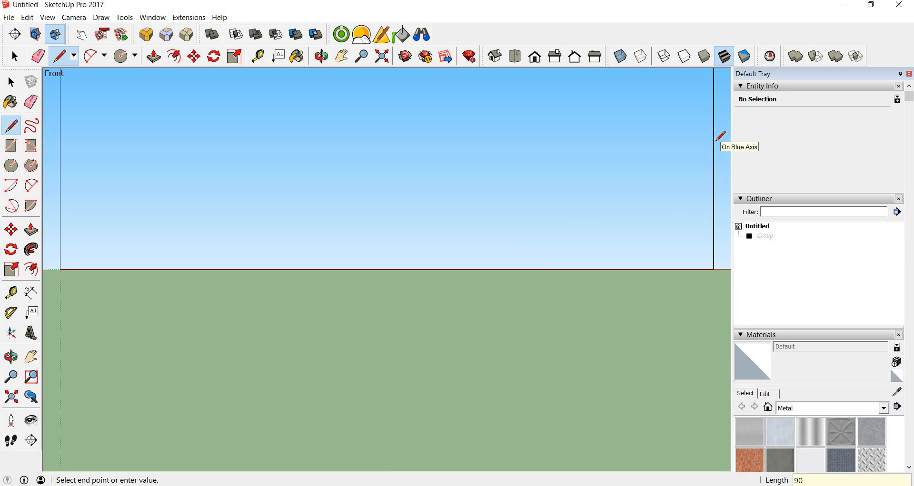
key("shift+z")
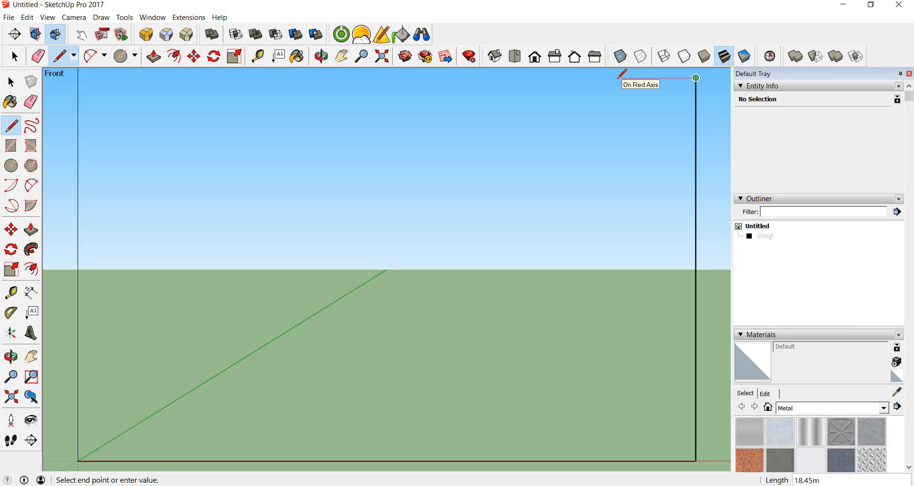
type("36")
key("Return")
key("Escape")
- Draw a 25 m vertical line from the origin up the blue axis
left_click(79, 434)
type("25")
key("Return")
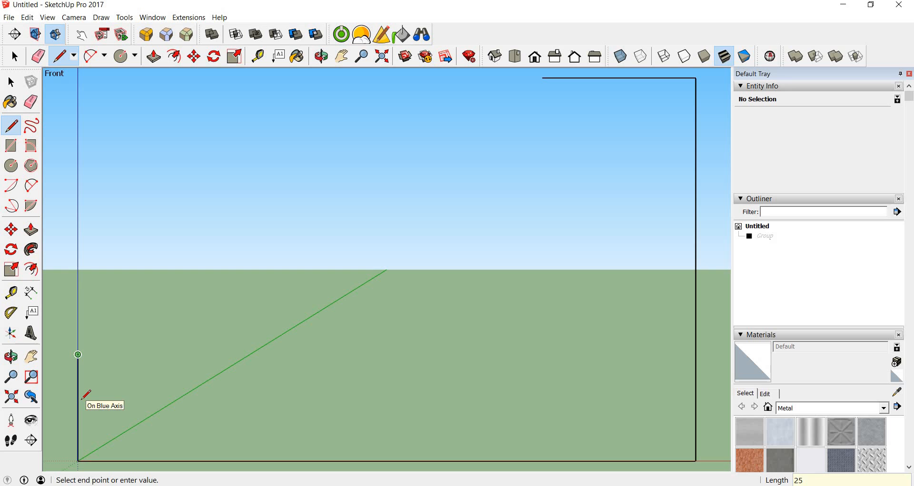
key("Escape")
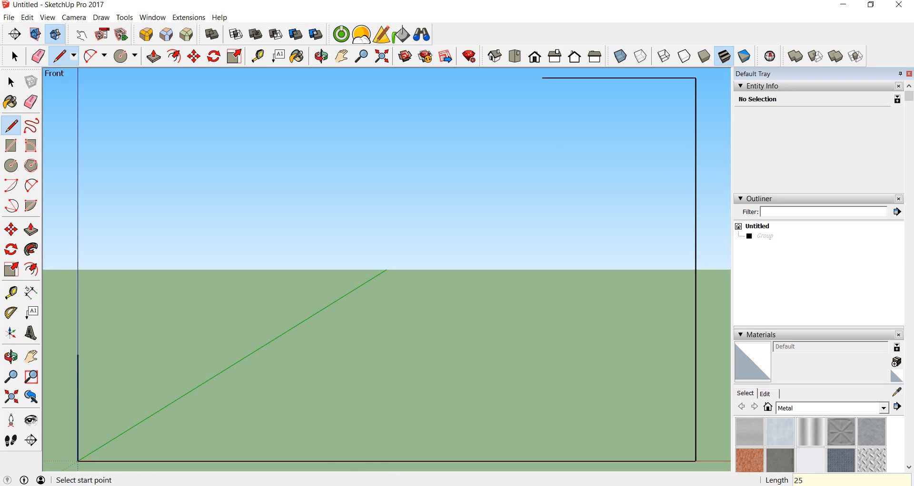
- Close the L-shaped profile with a horizontal line from the 25 m edge and a vertical line up to the 36 m edge's open end
key("alt+Tab")
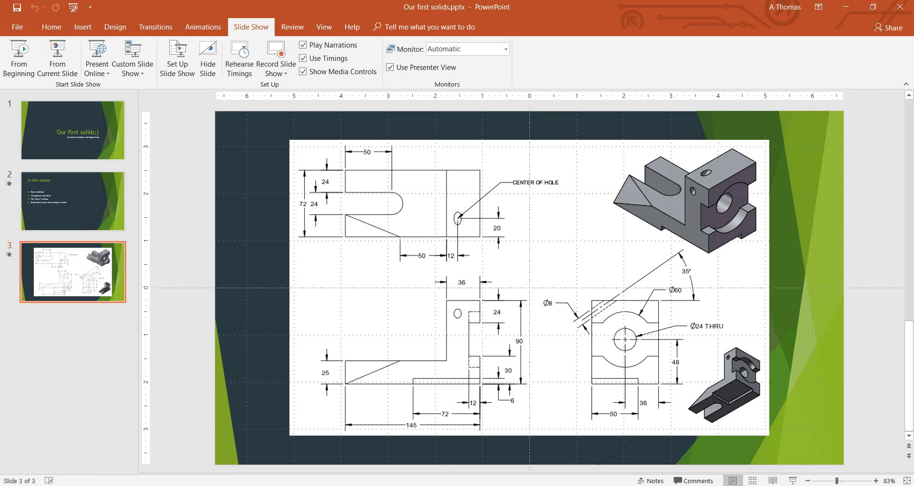
key("alt+Tab")
left_click(78, 354)
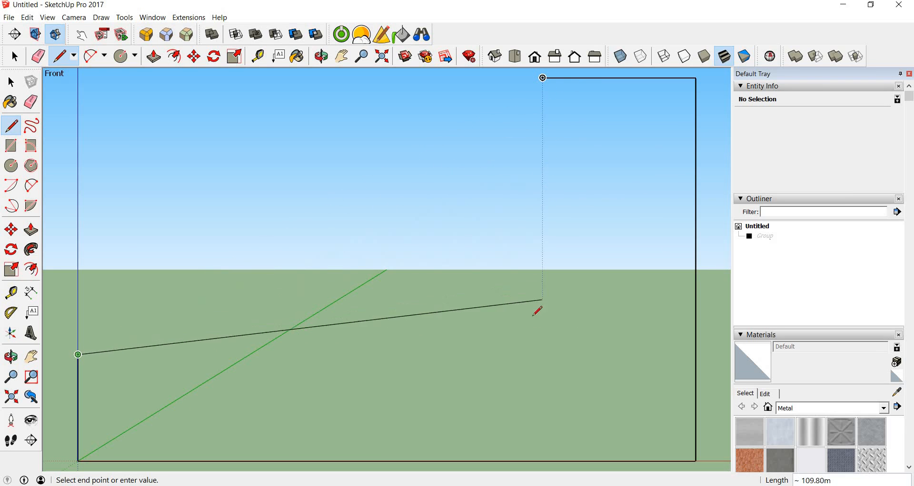
left_click(543, 355)
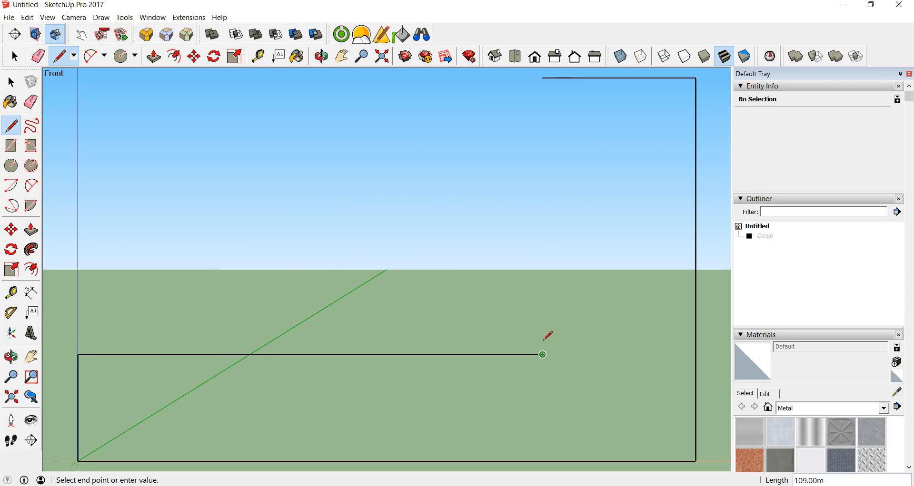
left_click(542, 78)
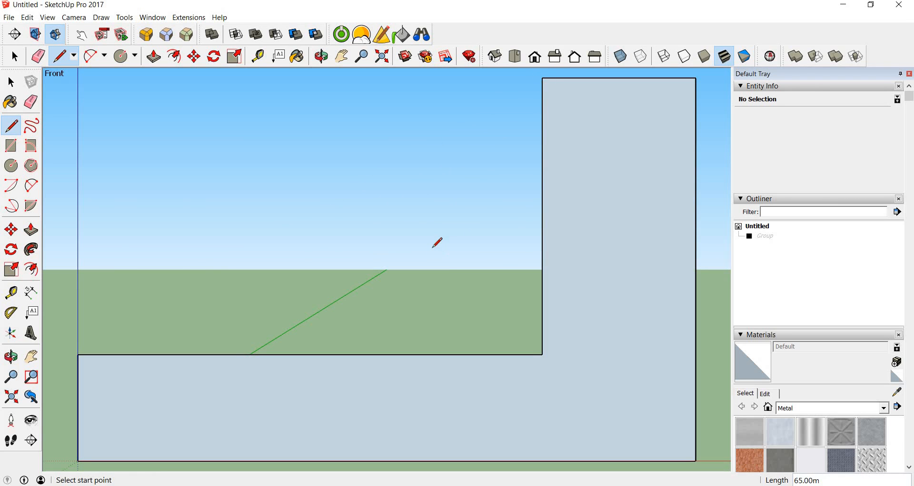
key("space")
scroll(449, 299, "down", 3)
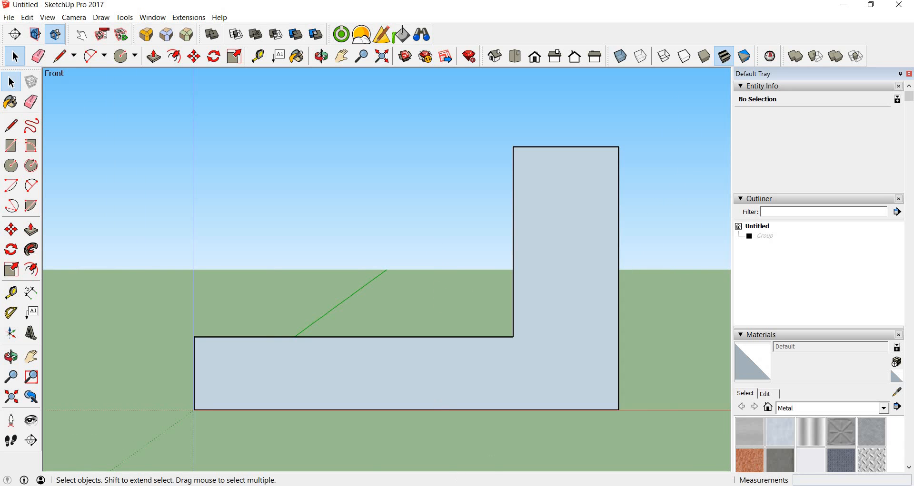
- Check the drawing in PowerPoint and, back in SketchUp, Push/Pull the L-shaped face to the 72 m depth it specifies
mouse_move(476, 484)
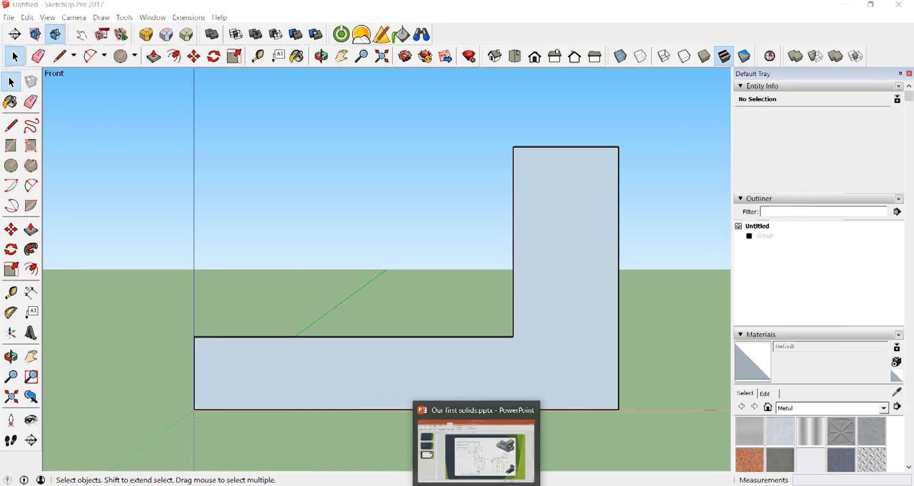
left_click(476, 452)
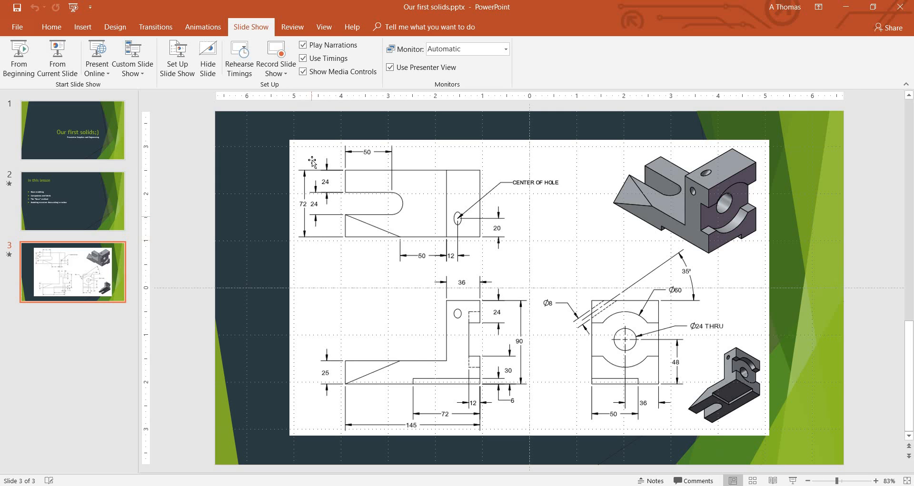
left_click(460, 485)
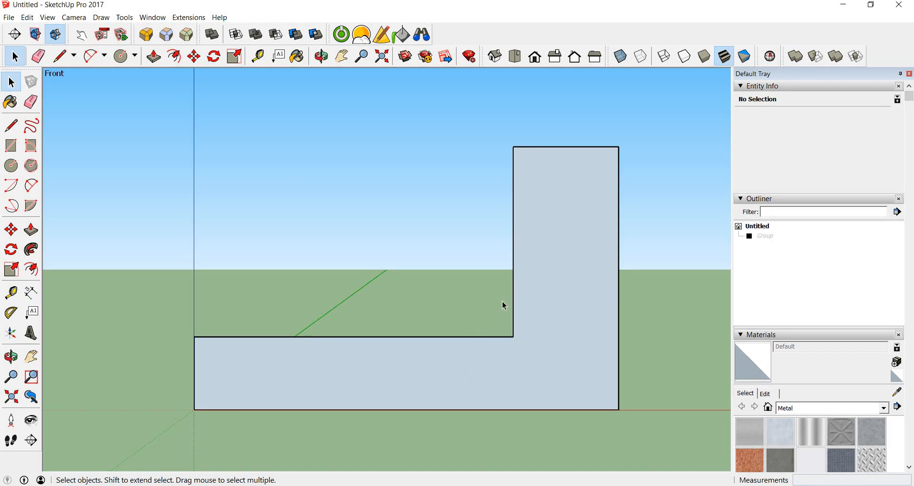
middle_click_drag(483, 335, 531, 198)
middle_click_drag(528, 308, 518, 287)
scroll(519, 287, "down", 1)
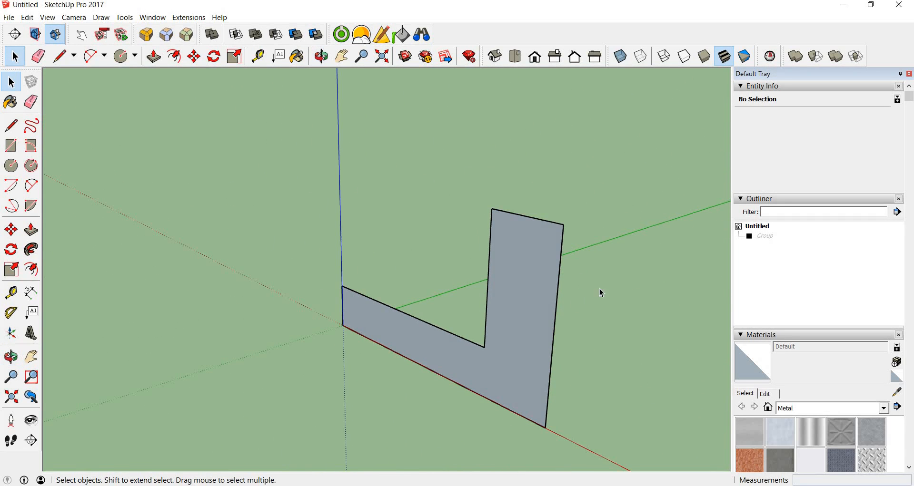
middle_click_drag(589, 291, 257, 292)
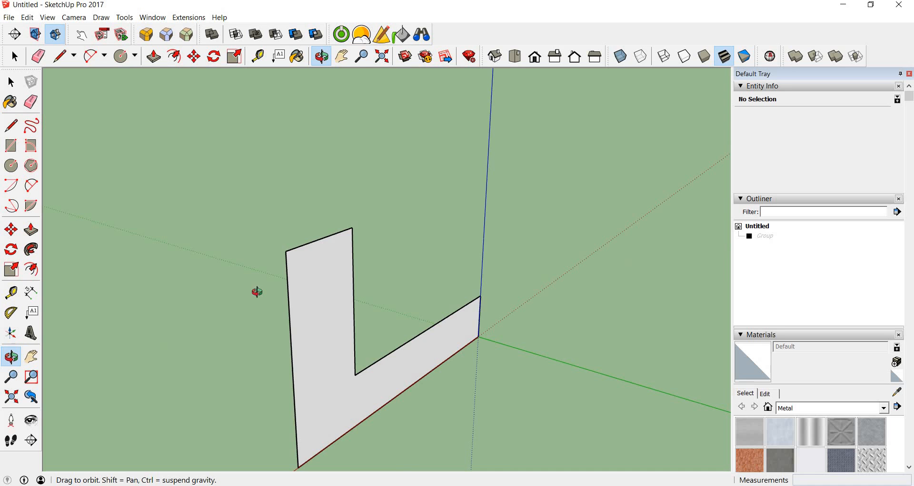
middle_click_drag(363, 302, 390, 304)
key("p")
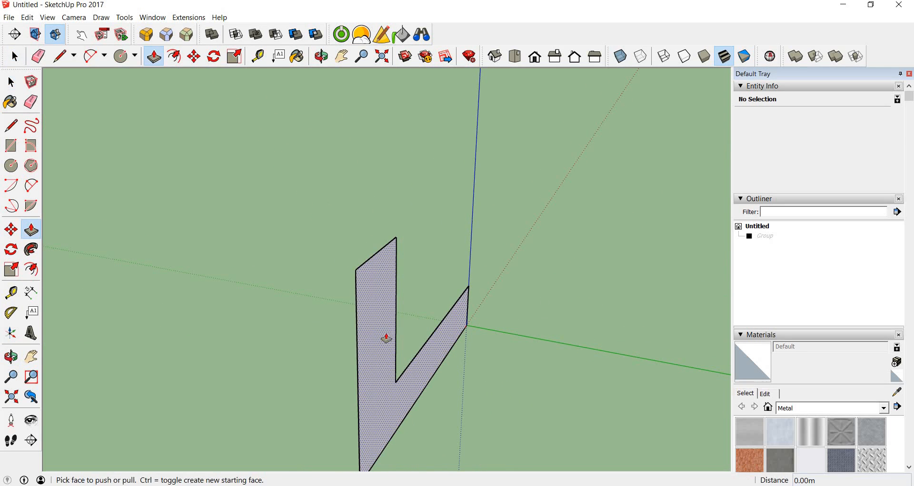
left_click_drag(385, 339, 450, 350)
left_click(450, 351)
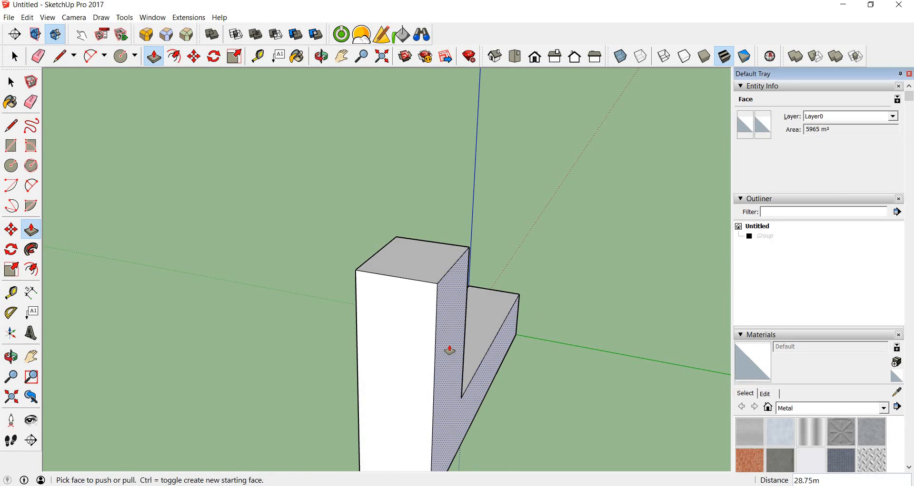
key("Return")
scroll(444, 341, "down", 3)
- Select the whole L-shaped solid and reverse all of its faces
middle_click_drag(422, 323, 590, 335)
key("space")
middle_click_drag(592, 293, 434, 324)
left_click(436, 324)
triple_click(434, 325)
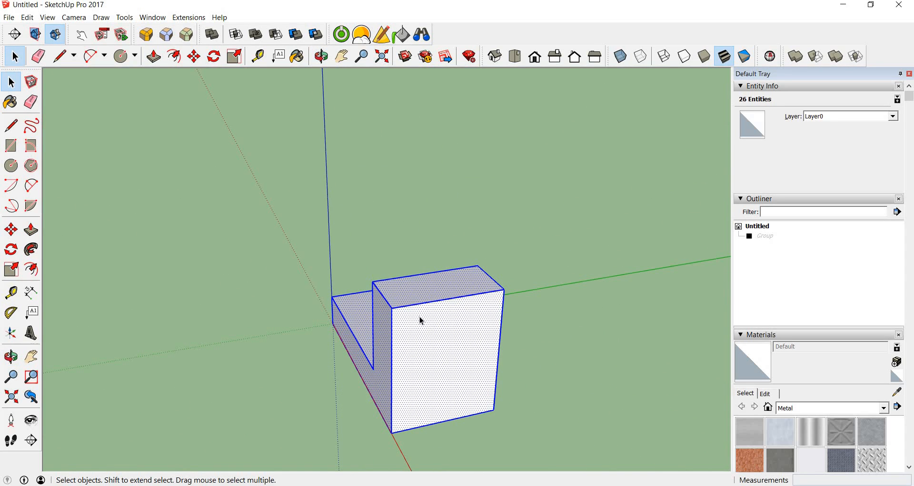
right_click(419, 323)
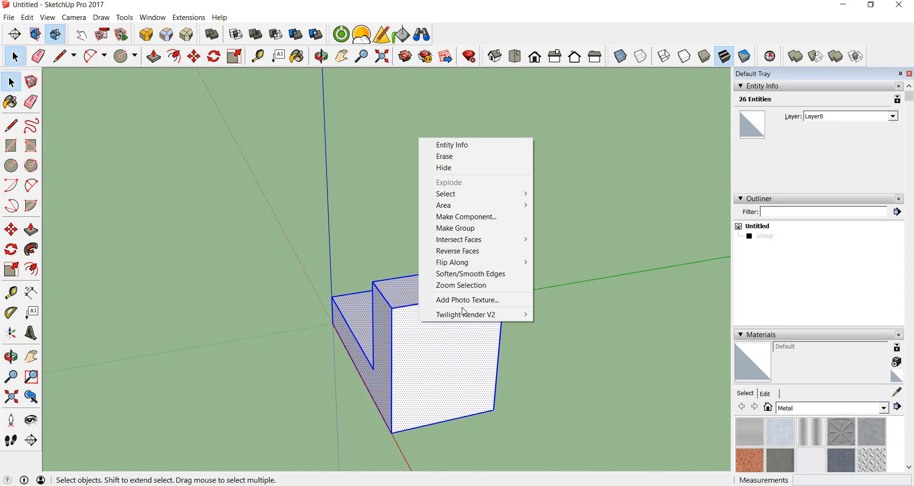
left_click(478, 252)
left_click(575, 404)
middle_click_drag(418, 317, 455, 324)
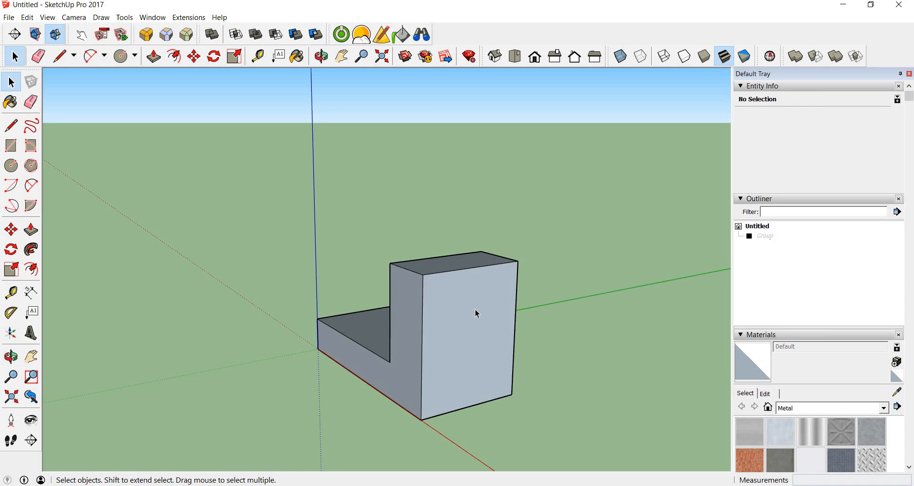
- Reverse the solid's faces again to return them to their original orientation
triple_click(464, 318)
right_click(463, 316)
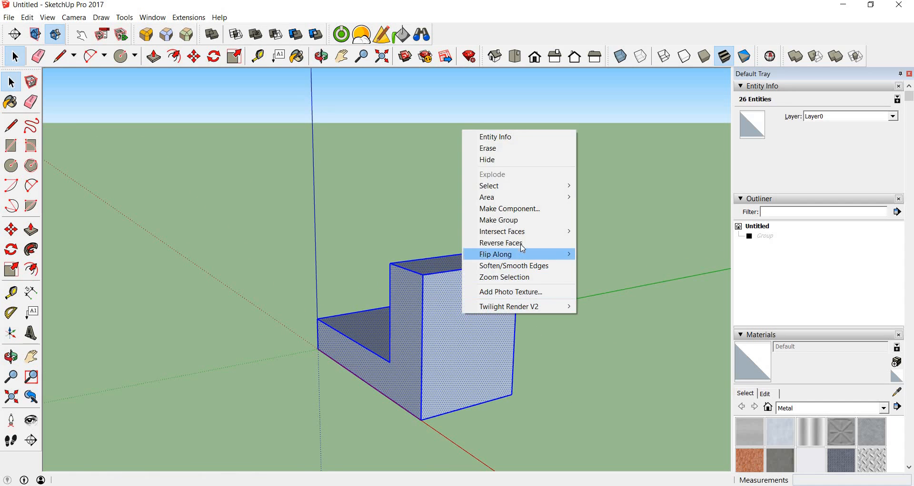
left_click(575, 321)
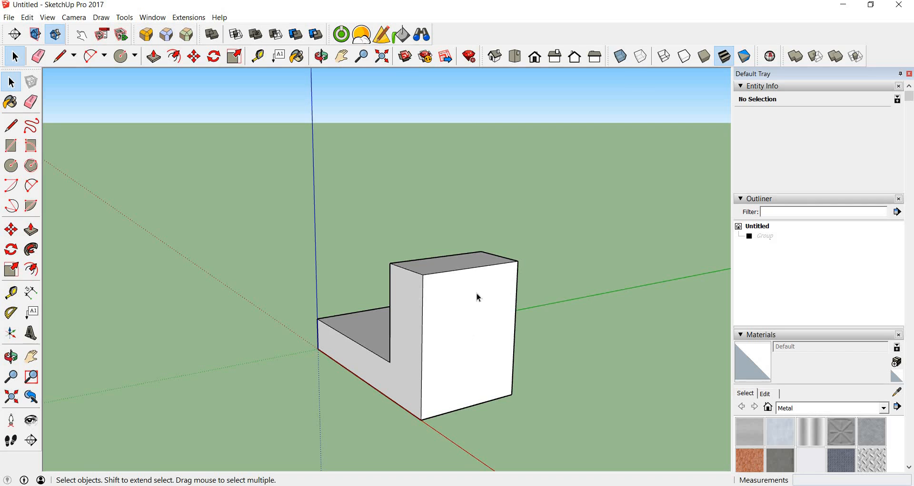
middle_click_drag(487, 310, 451, 369)
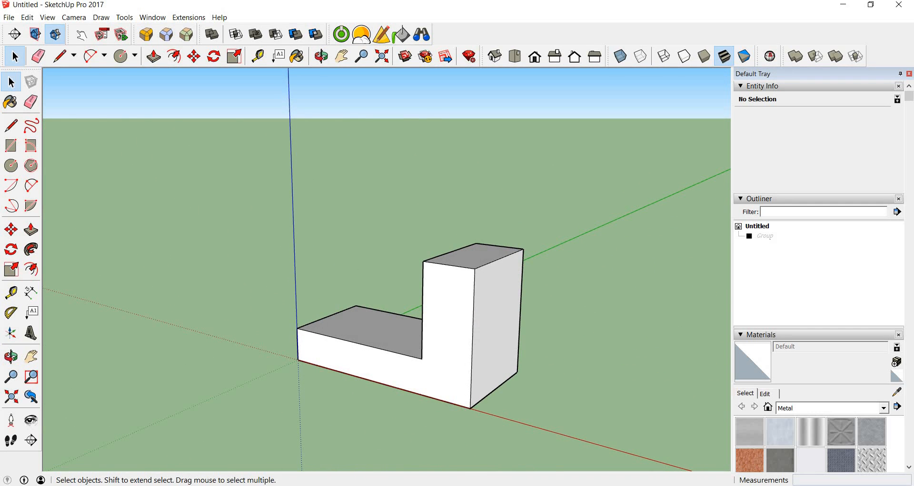
- Dismiss the autosave error and place lengthwise guides 24 m in from each long edge of the low block's top face
left_click(486, 485)
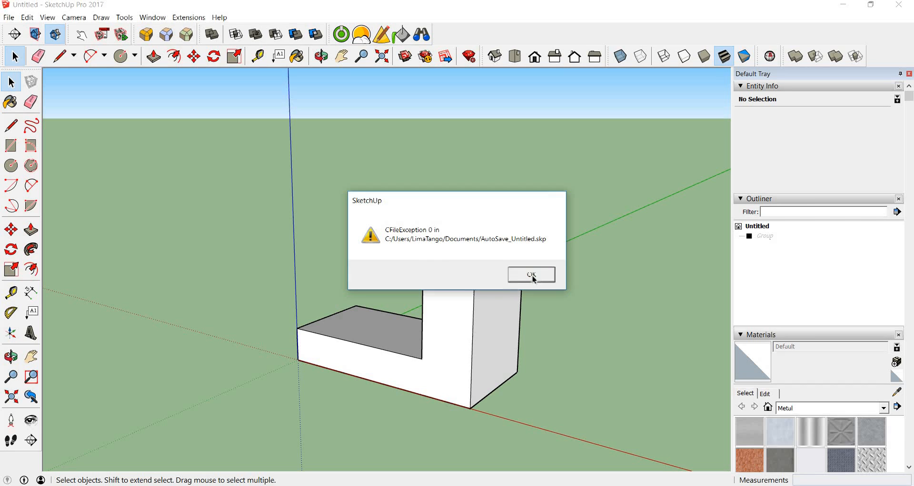
left_click(531, 275)
middle_click_drag(434, 362, 398, 313)
middle_click_drag(393, 225, 393, 321)
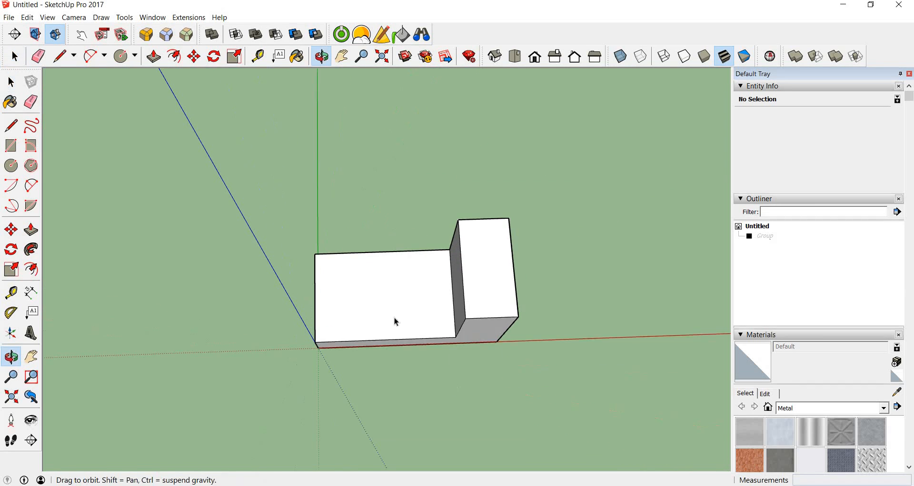
key("t")
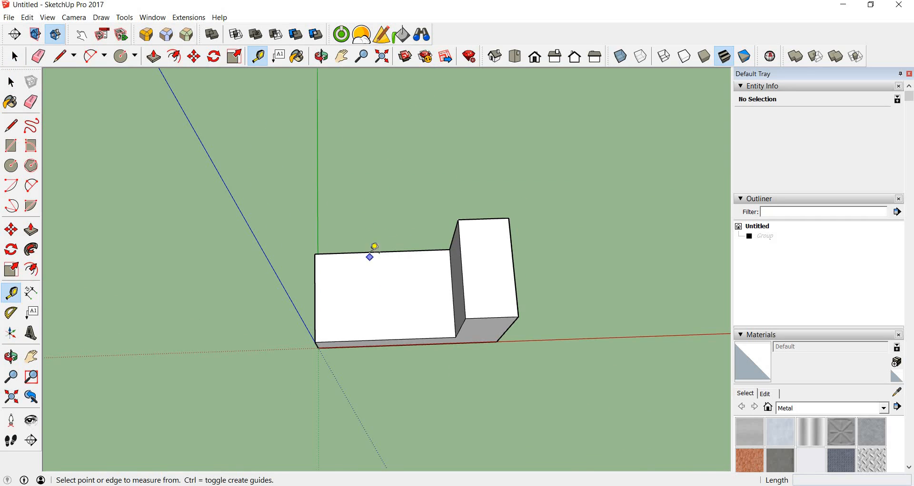
left_click(375, 248)
type("24")
left_click(364, 340)
key("Return")
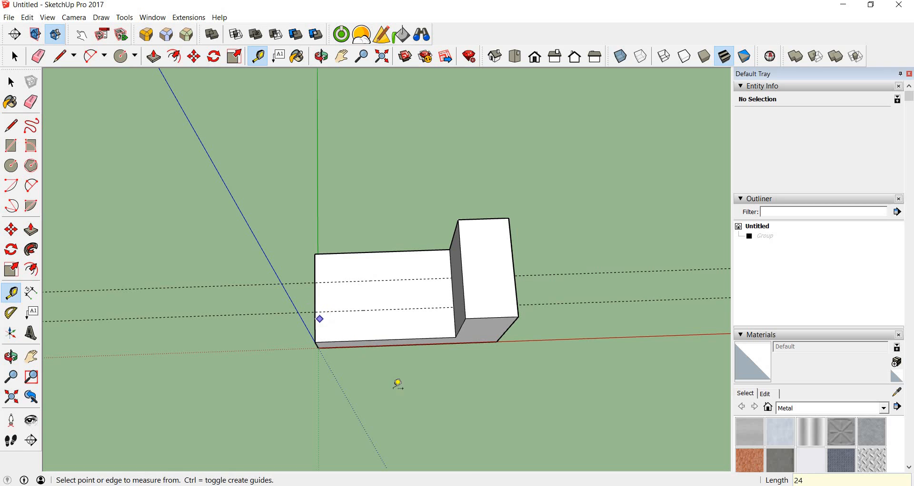
- Recheck the PowerPoint drawing and, back in SketchUp, place a crosswise guide 50 m from the short outer edge of the low top face
key("alt+Tab")
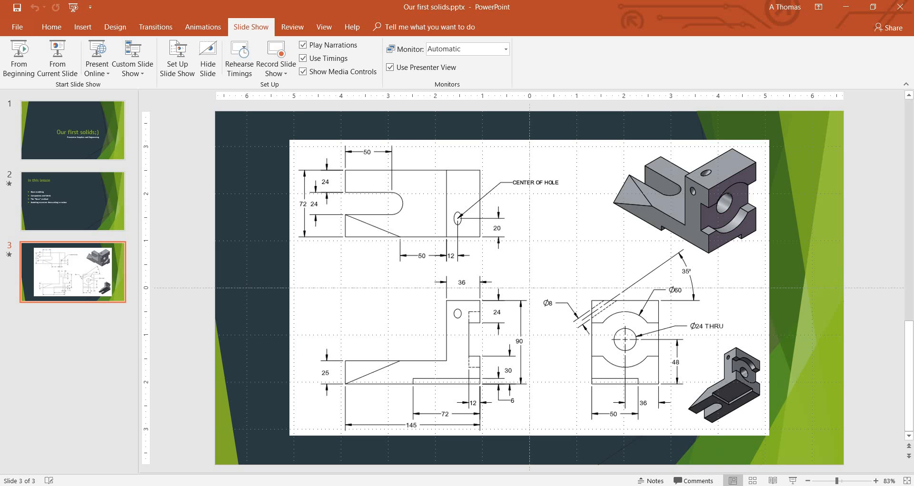
key("alt+Tab")
left_click(315, 297)
type("24")
key("Return")
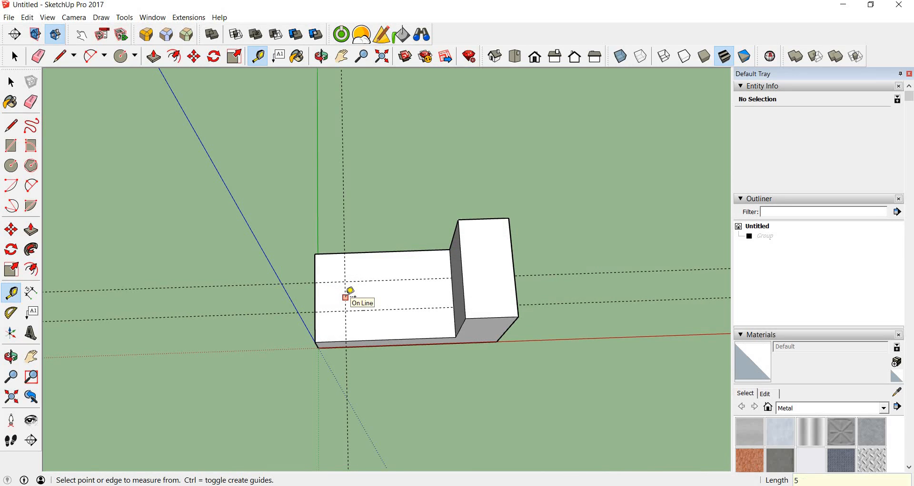
type("50")
key("Return")
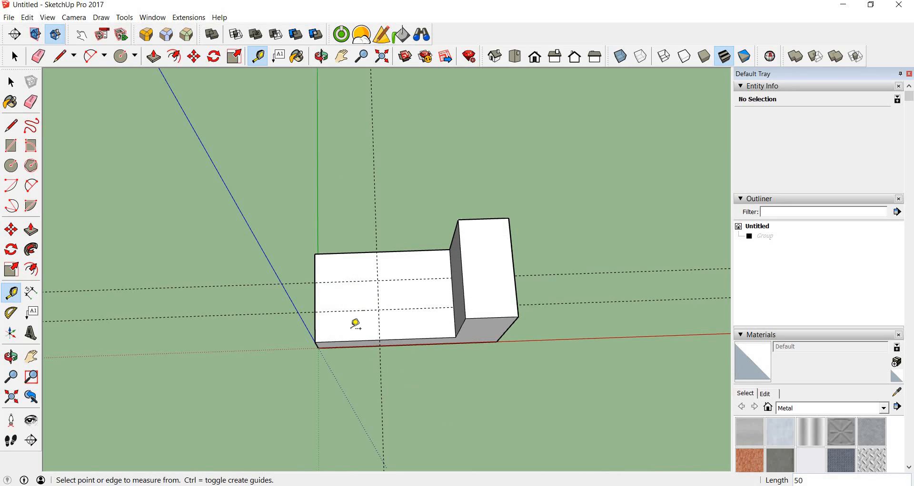
scroll(350, 304, "up", 2)
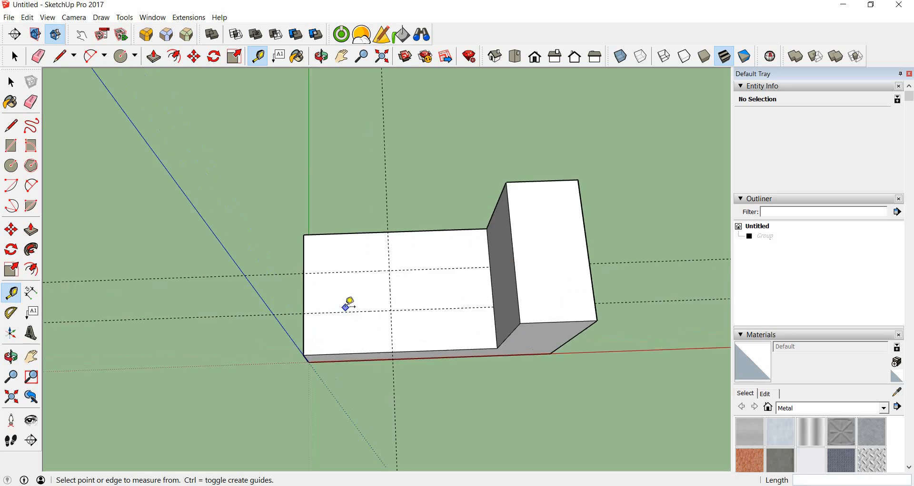
- Outline the slot along the guides on the low top face, with sides running 50 m in from the short outer edge
scroll(349, 304, "up", 1)
key("l")
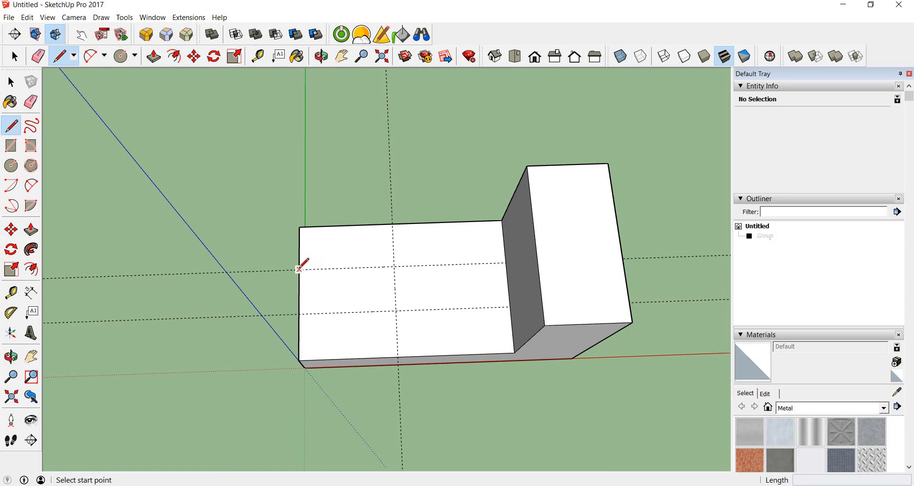
left_click(299, 269)
left_click(394, 266)
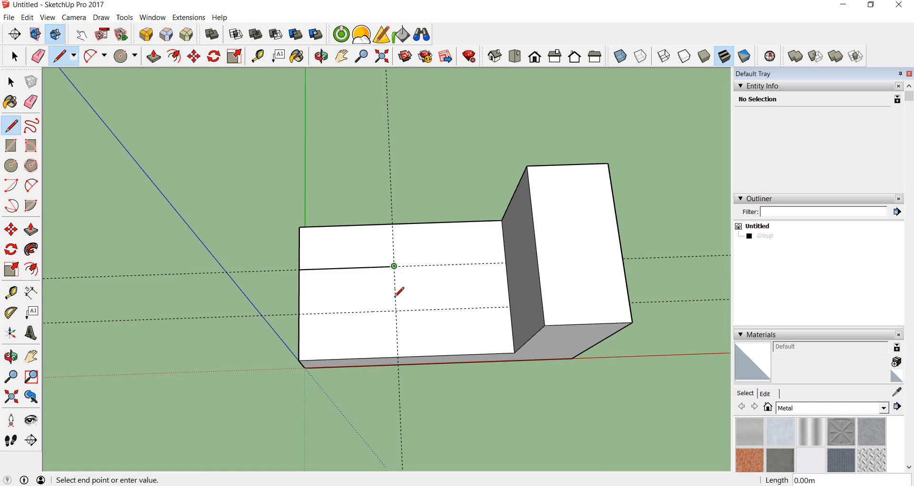
left_click(396, 310)
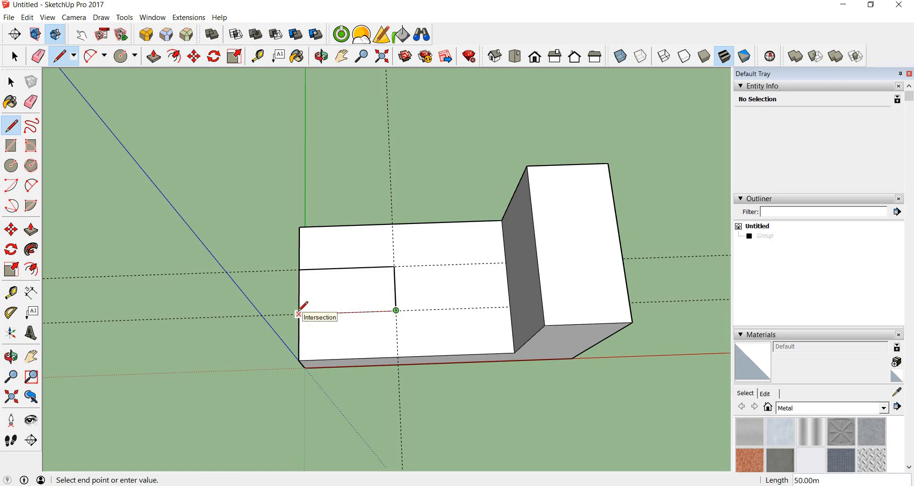
left_click(299, 313)
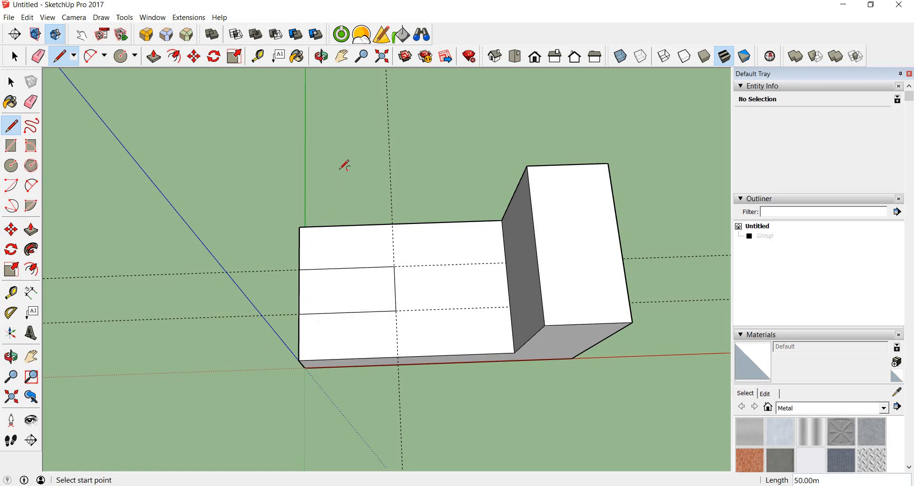
- Round the slot's inner end with a 48-segment half-circle arc and erase the straight line and crosswise guide across it
key("a")
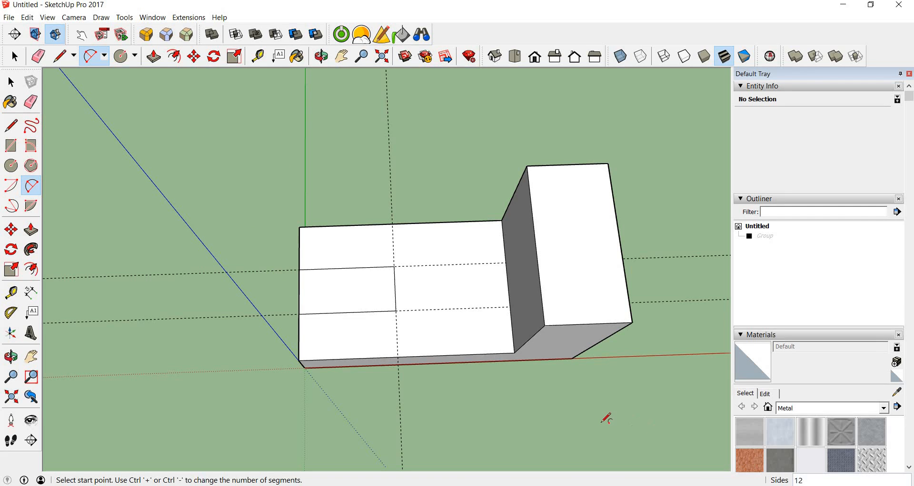
type("48")
key("Return")
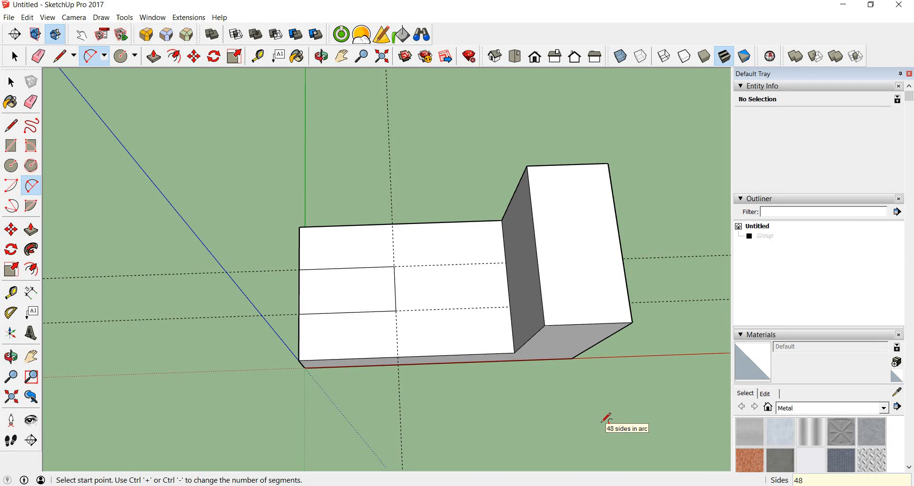
left_click(394, 266)
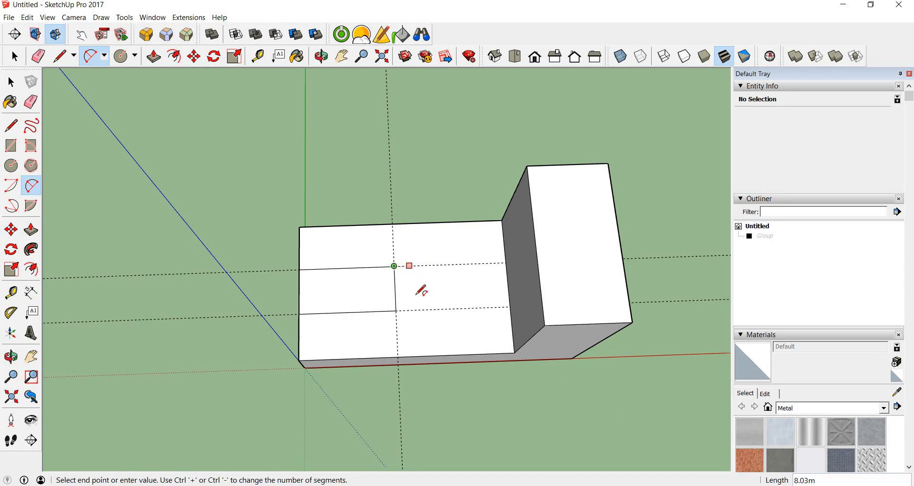
left_click(396, 311)
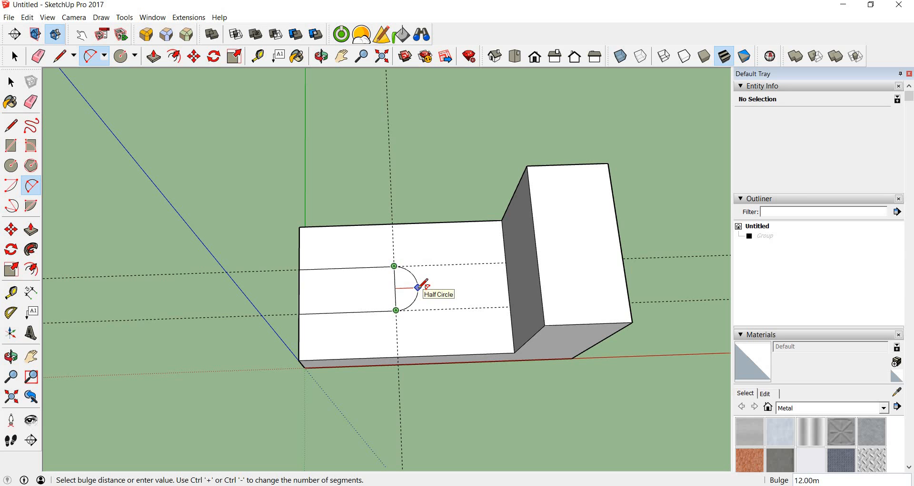
left_click(418, 287)
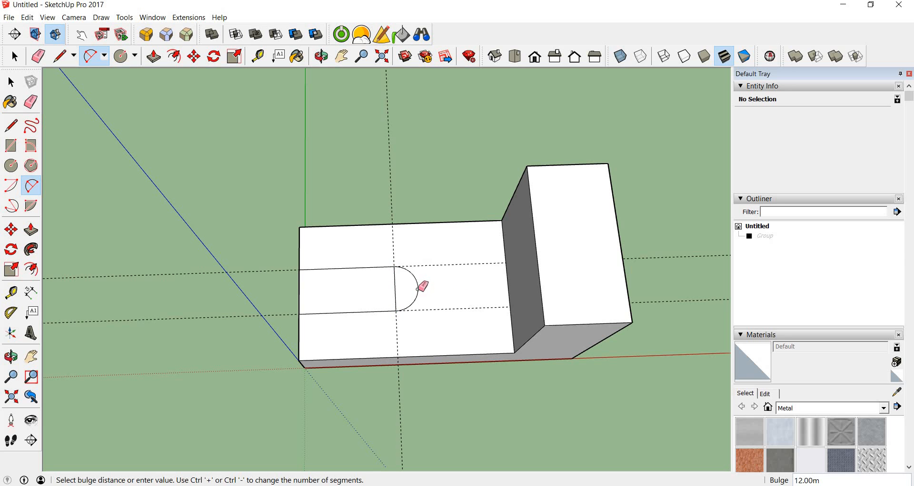
key("e")
left_click(395, 290)
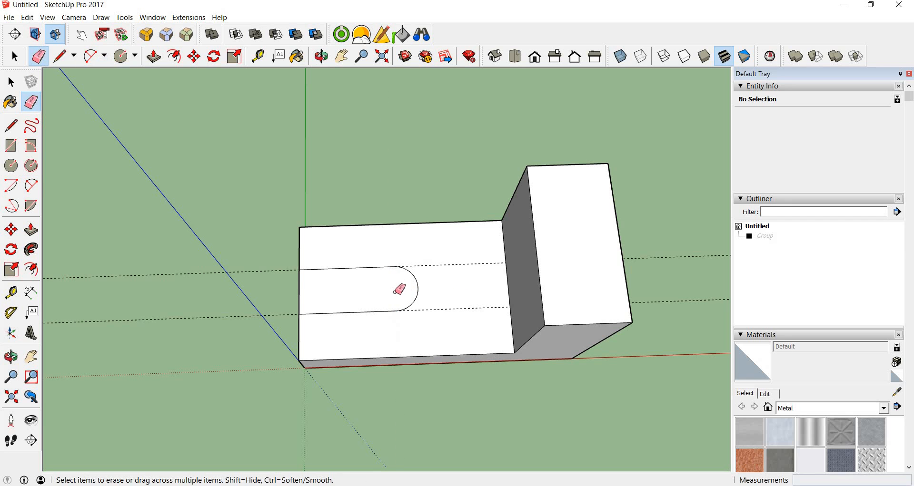
- Push the slot outline 25 m down through the low block to cut it open
key("p")
mouse_move(418, 264)
middle_mouse_down()
mouse_move(387, 300)
mouse_move(549, 177)
mouse_move(408, 286)
middle_mouse_up()
left_click(395, 338)
middle_click_drag(395, 343, 373, 300)
left_click(406, 253)
middle_click_drag(406, 253, 377, 292)
scroll(377, 292, "up", 6)
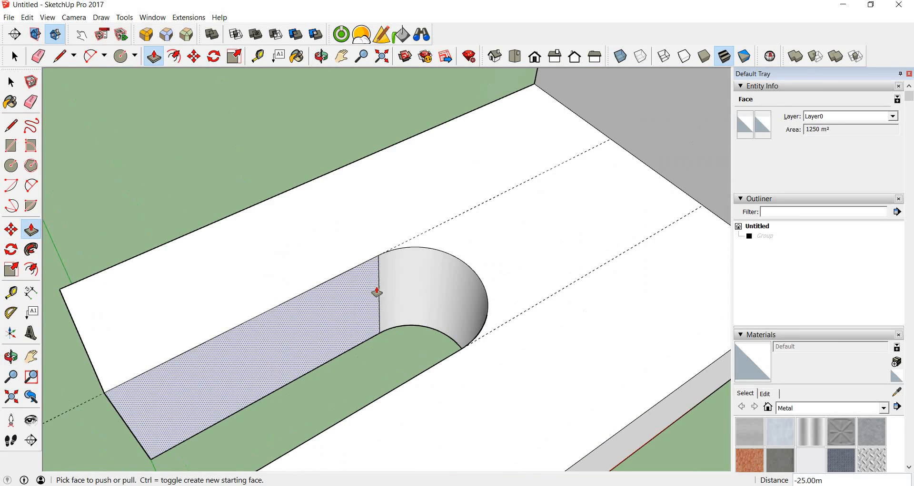
- Soften the vertical edges where the slot's rounded end meets its straight walls
key("e")
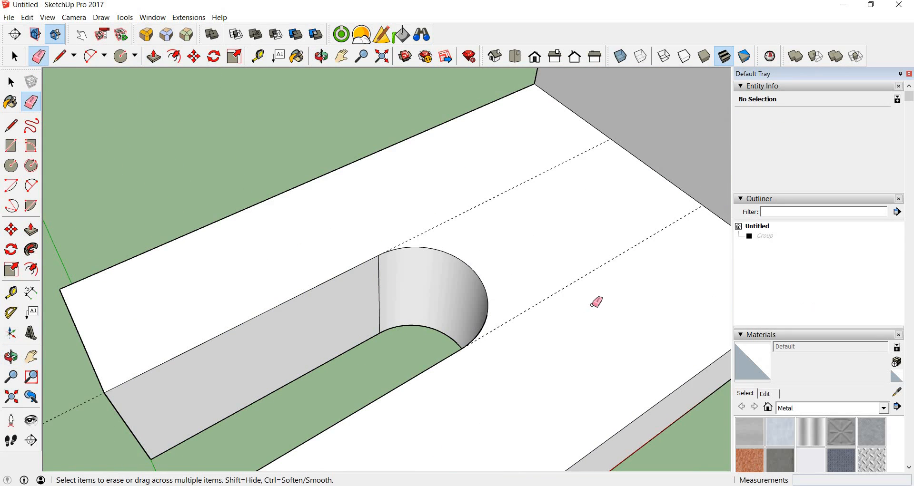
scroll(799, 320, "down", 5)
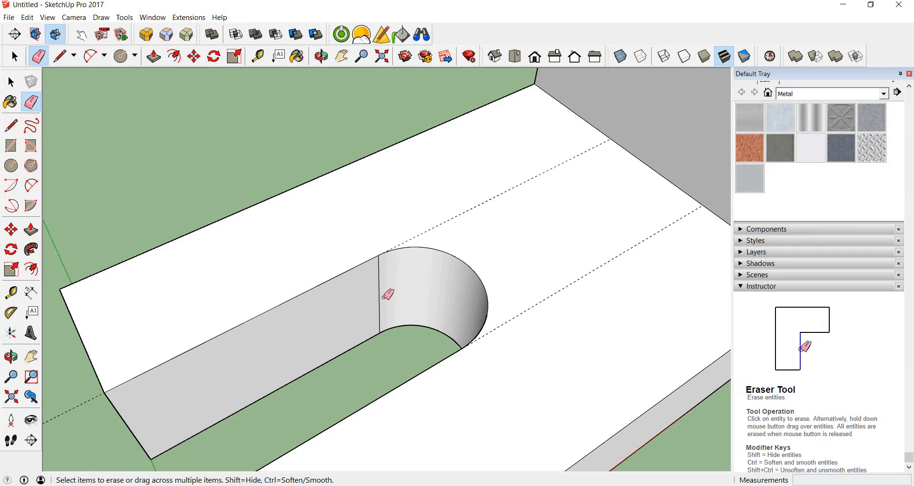
mouse_move(414, 304)
middle_mouse_down()
mouse_move(400, 310)
mouse_move(653, 323)
mouse_move(494, 295)
mouse_move(448, 301)
mouse_move(471, 292)
mouse_move(407, 272)
mouse_move(359, 294)
mouse_move(419, 299)
mouse_move(235, 297)
mouse_move(456, 264)
mouse_move(410, 295)
middle_mouse_up()
scroll(435, 281, "up", 5)
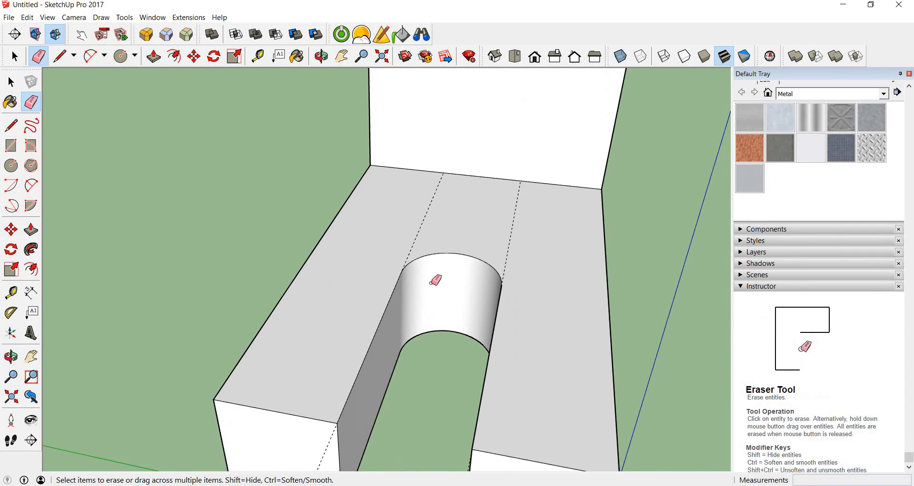
scroll(436, 285, "down", 3)
scroll(476, 250, "down", 3)
mouse_move(476, 250)
middle_mouse_down()
mouse_move(349, 256)
mouse_move(454, 359)
middle_mouse_up()
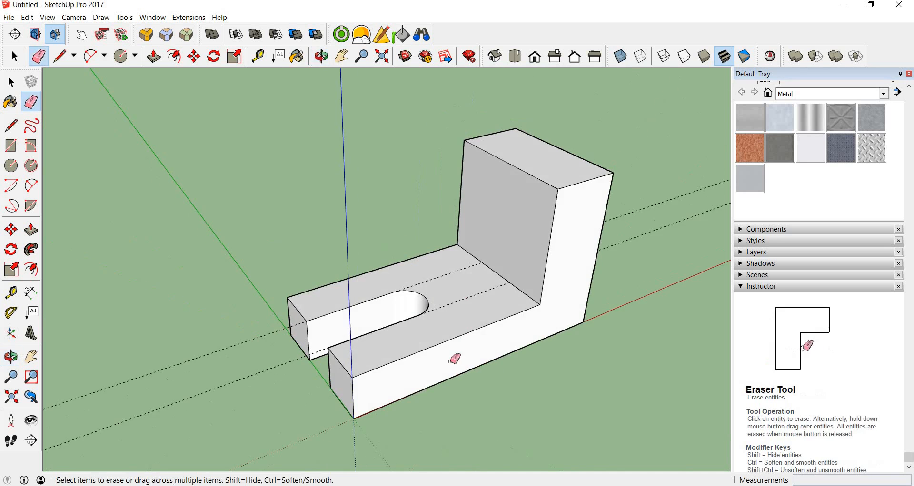
middle_click_drag(367, 370, 352, 342)
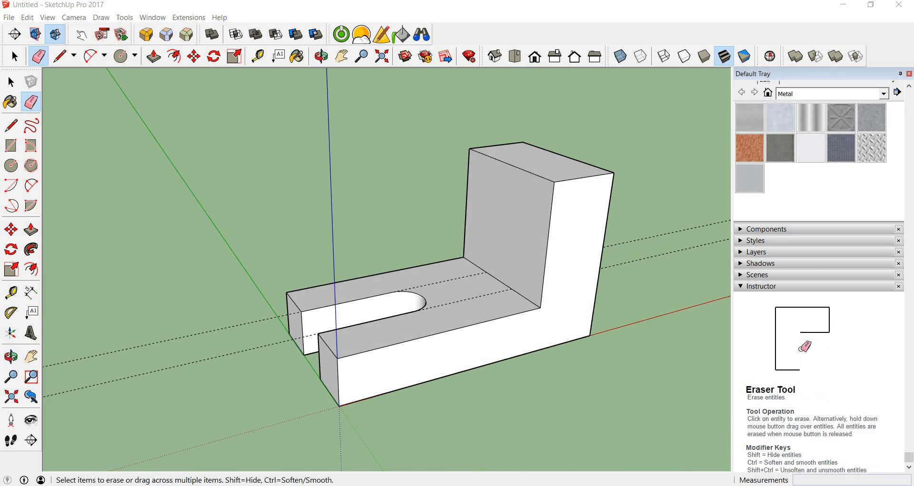
- Recheck the PowerPoint drawing and, back in SketchUp, place a crosswise guide on the low top face 50 m from the upright
key("alt+Tab")
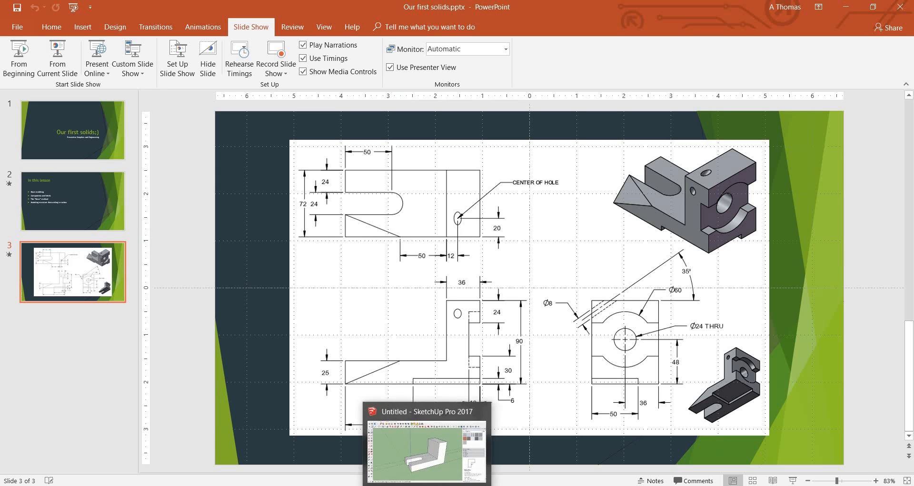
left_click(364, 482)
mouse_move(365, 482)
middle_mouse_down()
mouse_move(429, 331)
mouse_move(455, 380)
middle_mouse_up()
key("t")
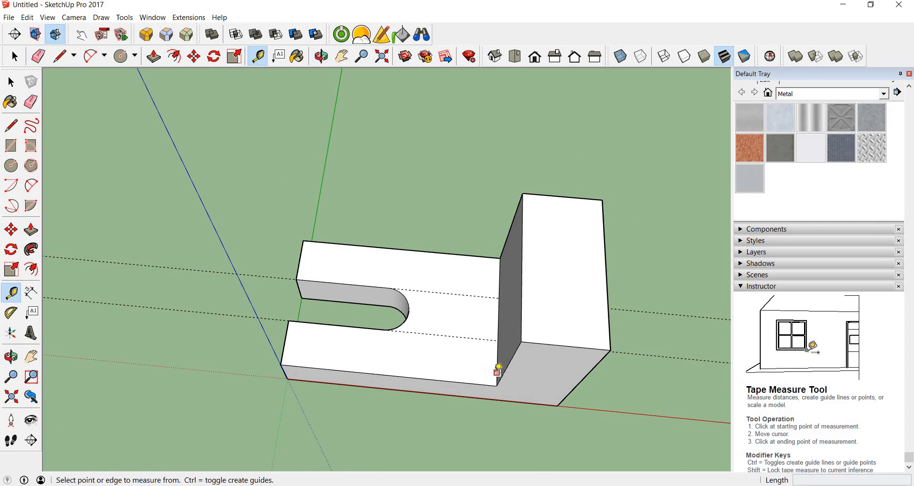
left_click(498, 370)
left_click(446, 368)
type("50")
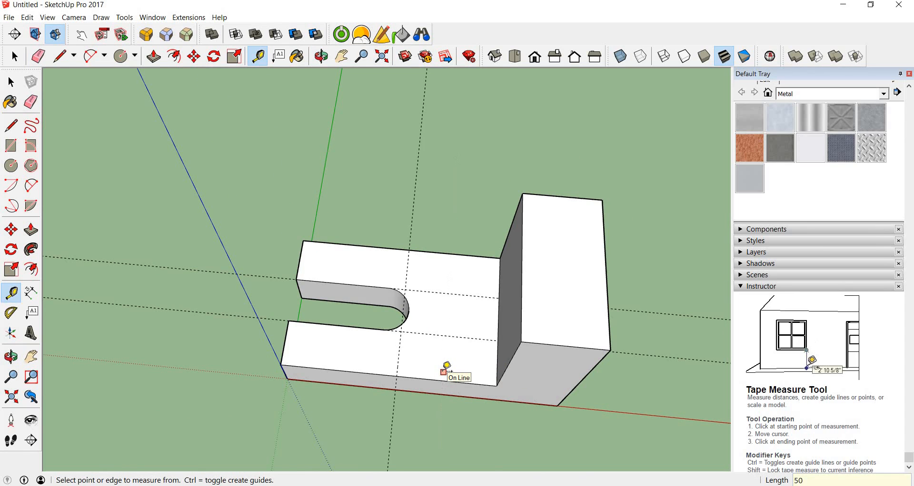
- Draw a diagonal on the low top face from the slot's outer corner to the crosswise guide at the long front edge
type("o")
left_click_drag(429, 306, 414, 326)
key("t")
key("l")
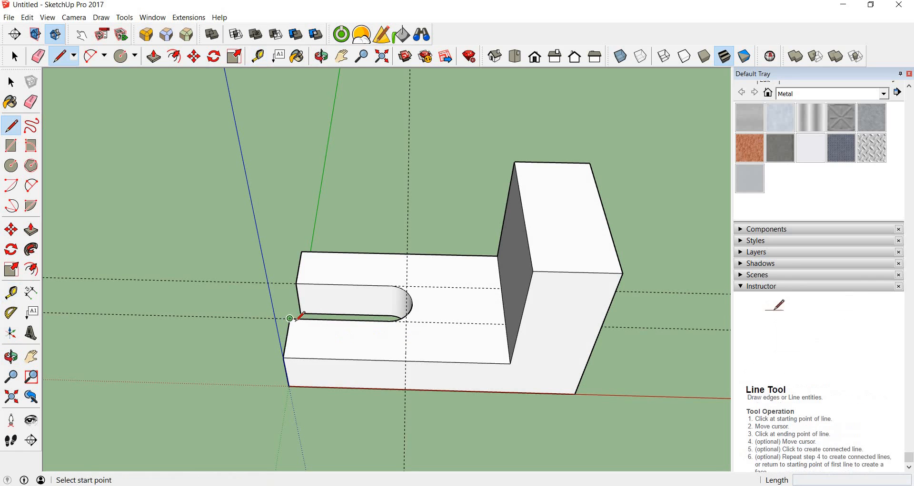
left_click(289, 318)
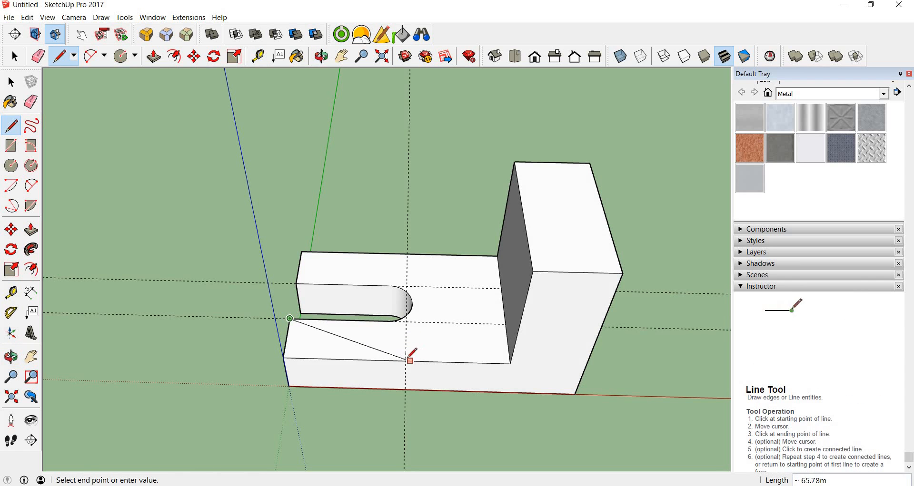
scroll(407, 360, "up", 3)
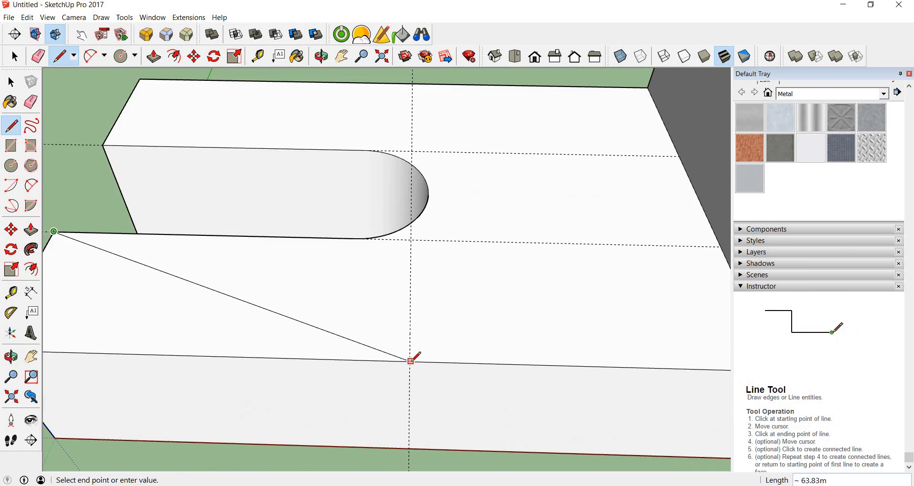
left_click(409, 360)
scroll(343, 339, "down", 5)
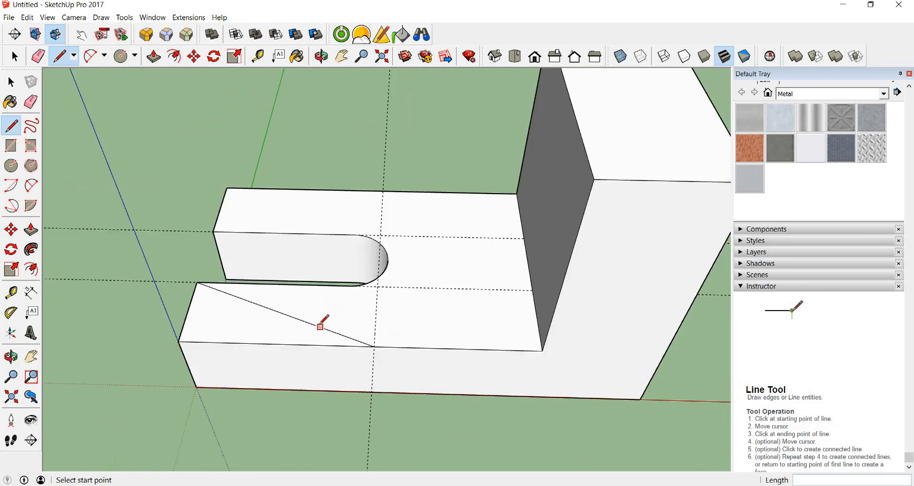
middle_click_drag(343, 339, 333, 321)
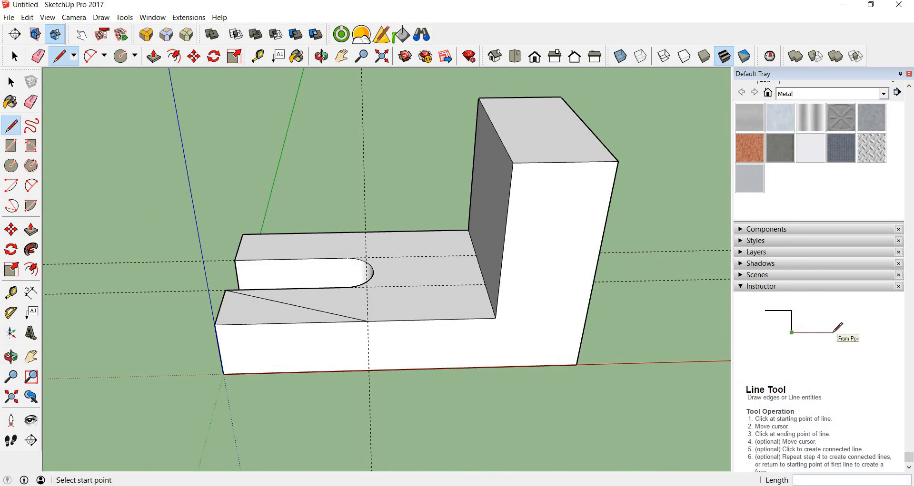
- Draw diagonals from the bottom outer corner to the guide's end on the side face and to the slot's top corner on the end face
left_click(499, 484)
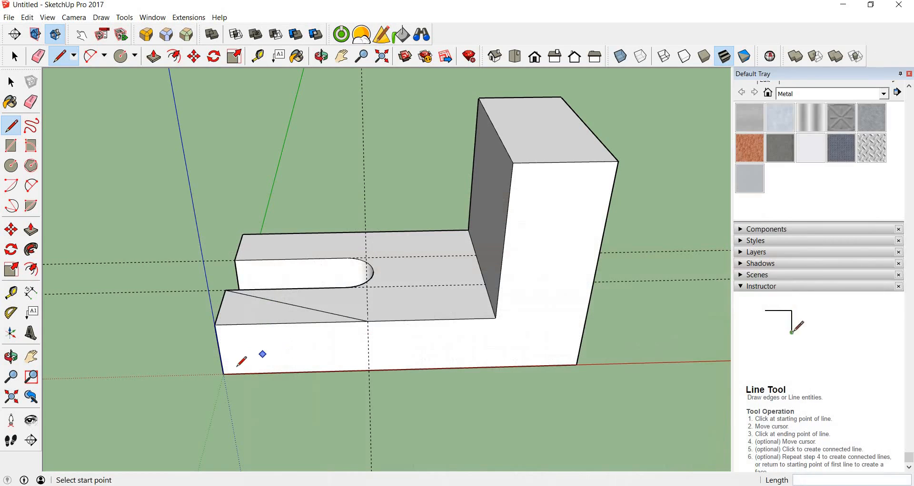
left_click(223, 374)
left_click(367, 322)
middle_click_drag(301, 369, 570, 280)
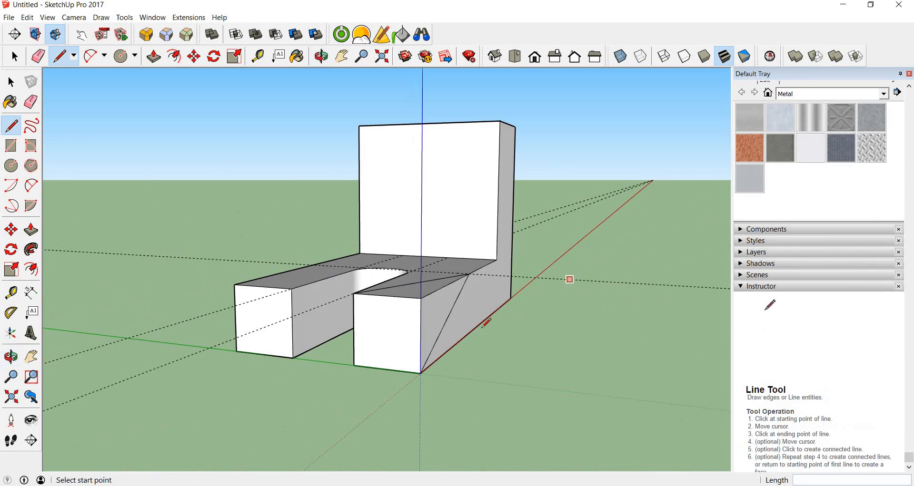
left_click(353, 294)
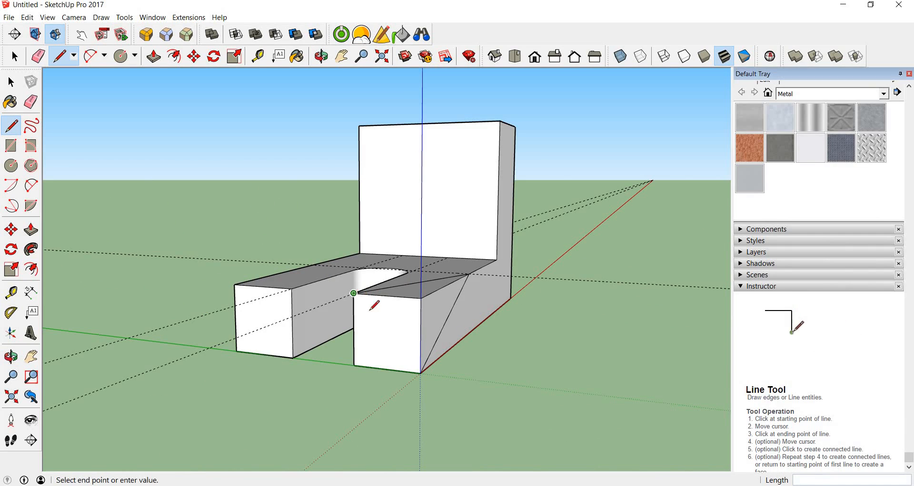
left_click(420, 373)
key("p")
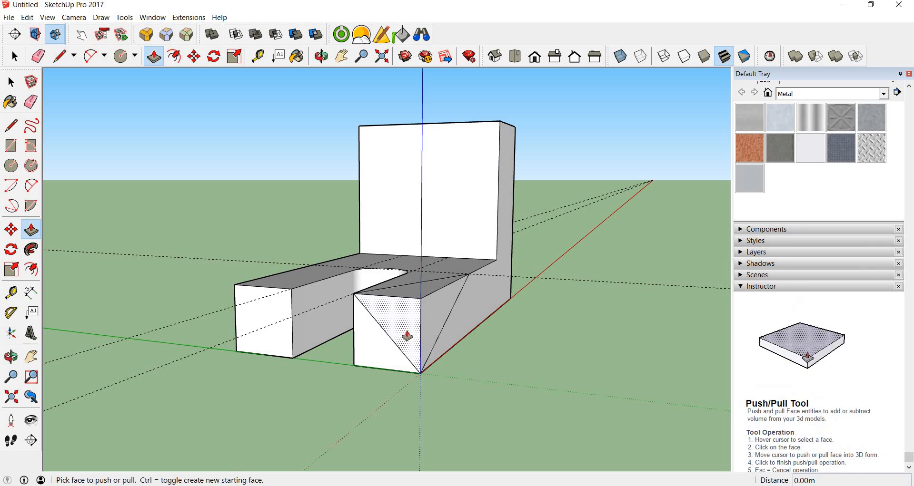
left_click(462, 285)
key("Escape")
left_click(444, 307)
key("Escape")
- Erase the three outer edges at the low block's marked corner to leave a sloped triangular cut
middle_click_drag(506, 315, 471, 369)
key("e")
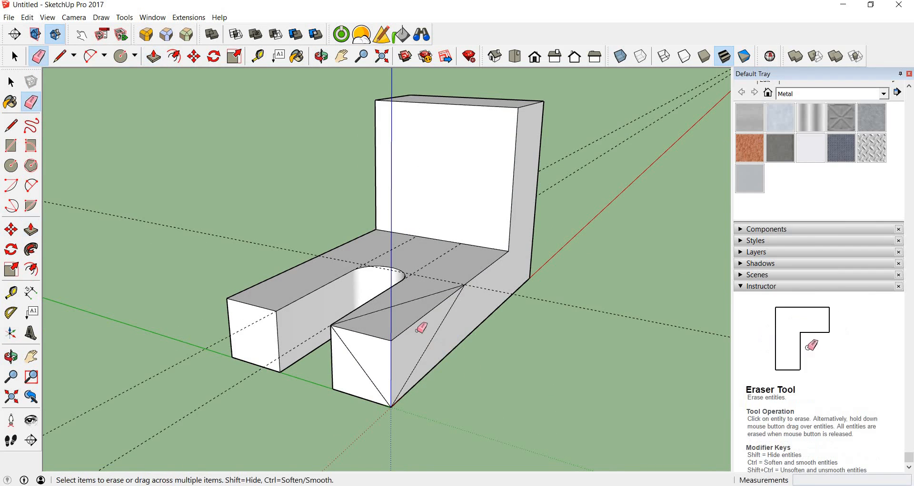
left_click(412, 326)
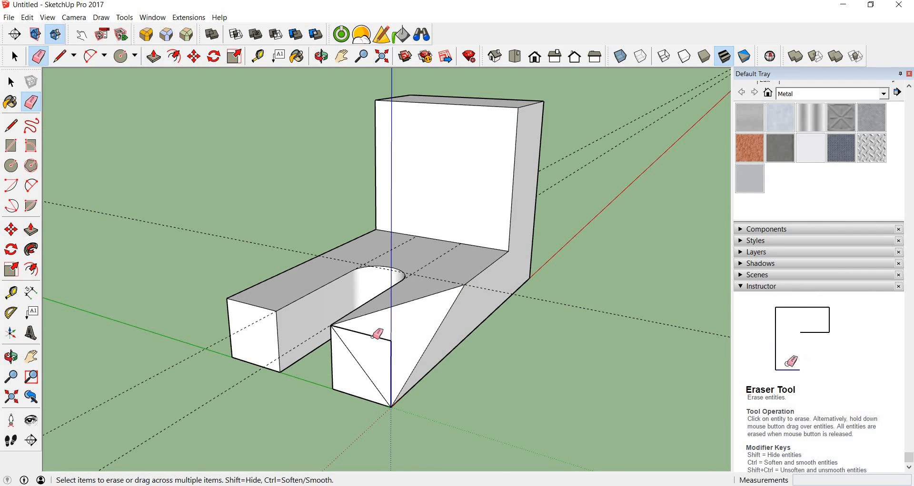
mouse_move(426, 357)
middle_mouse_down()
mouse_move(264, 284)
mouse_move(267, 253)
mouse_move(206, 322)
mouse_move(251, 383)
mouse_move(238, 292)
mouse_move(177, 317)
mouse_move(240, 282)
middle_mouse_up()
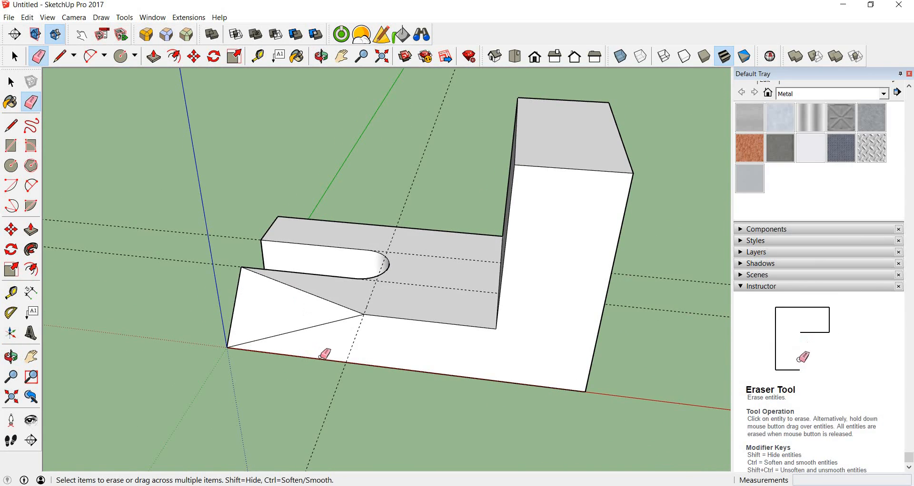
- Erase the remaining lengthwise and crosswise guides around the bracket
mouse_move(386, 322)
middle_mouse_down()
mouse_move(241, 258)
mouse_move(218, 332)
mouse_move(490, 284)
middle_mouse_up()
mouse_move(247, 382)
middle_mouse_down()
mouse_move(355, 290)
mouse_move(438, 240)
mouse_move(371, 306)
mouse_move(265, 368)
mouse_move(208, 349)
middle_mouse_up()
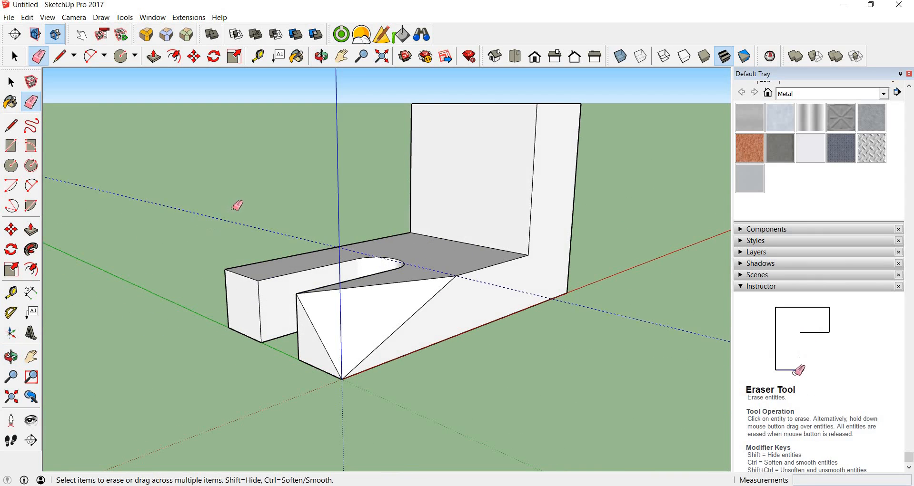
mouse_move(579, 265)
middle_mouse_down()
mouse_move(440, 336)
mouse_move(451, 302)
mouse_move(478, 327)
mouse_move(550, 310)
mouse_move(472, 303)
mouse_move(388, 267)
mouse_move(408, 379)
mouse_move(505, 371)
middle_mouse_up()
- Recheck the drawing and place a horizontal guide 48 m above the bottom edge on the upright's outer back face
key("alt+Tab")
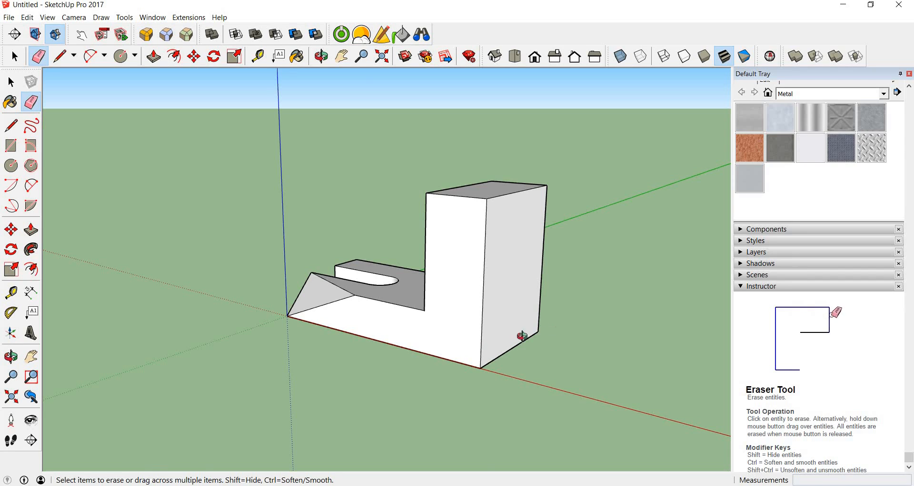
mouse_move(527, 333)
middle_mouse_down()
mouse_move(400, 313)
mouse_move(414, 317)
middle_mouse_up()
key("t")
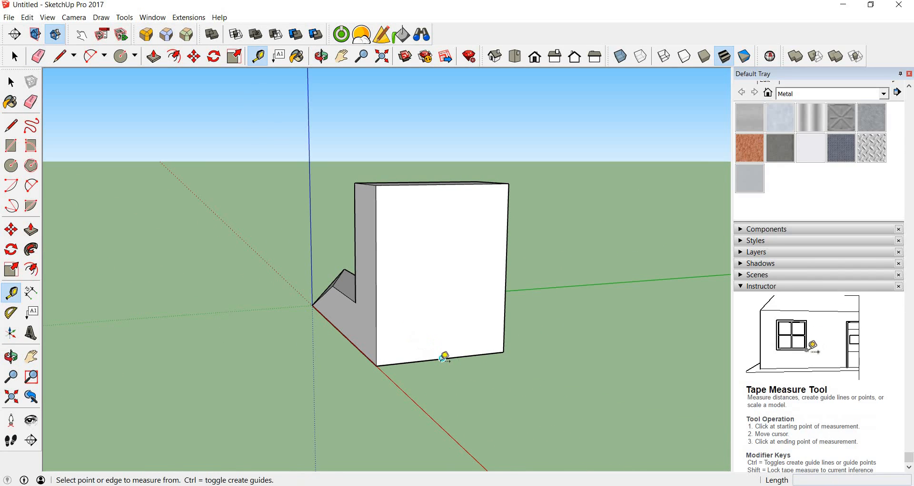
left_click(442, 358)
type("48")
key("Return")
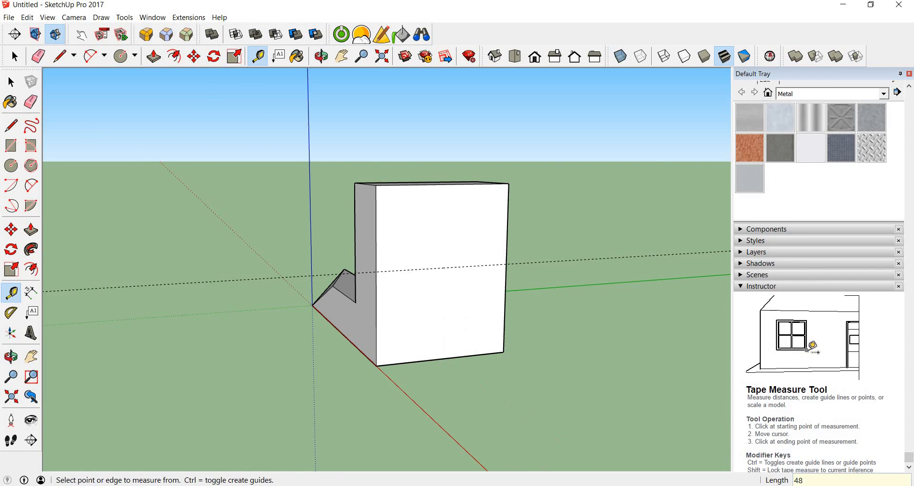
- Recheck the drawing and place a vertical guide 36 m from the side edge on the upright's outer back face
key("alt+Tab")
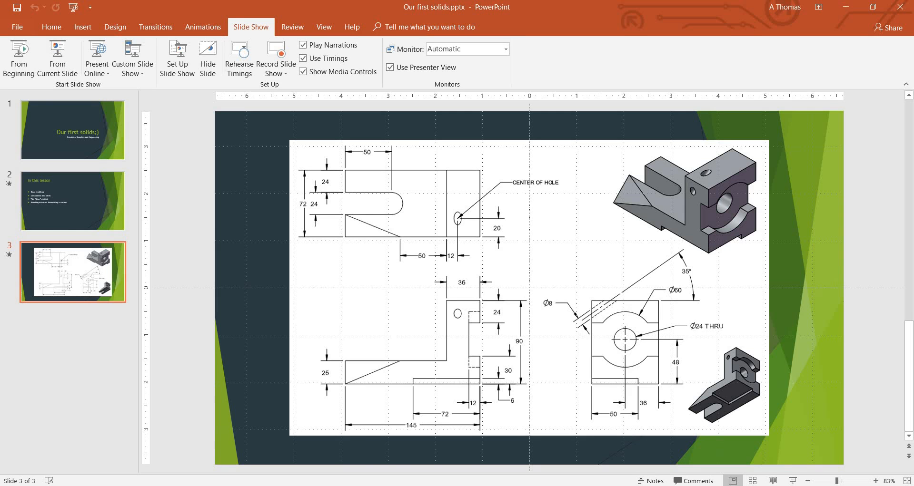
key("alt+Tab")
mouse_move(622, 302)
middle_mouse_down()
mouse_move(561, 292)
mouse_move(388, 171)
middle_mouse_up()
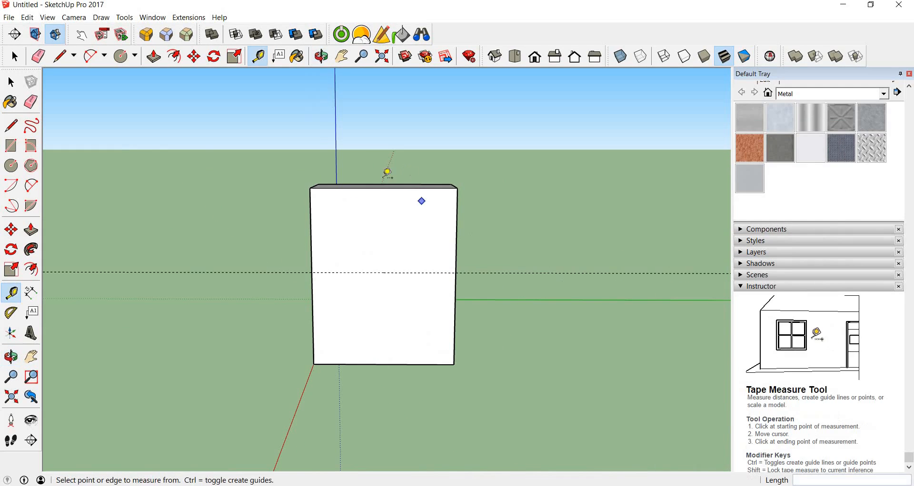
left_click(313, 234)
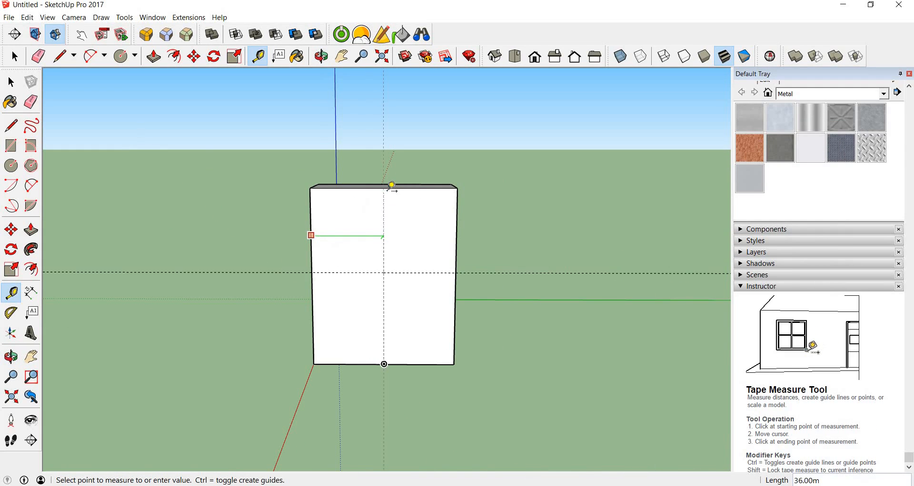
left_click(384, 187)
- Draw a 48-sided circle of radius 12 m at the intersection of the two guides on the upright's back face
key("c")
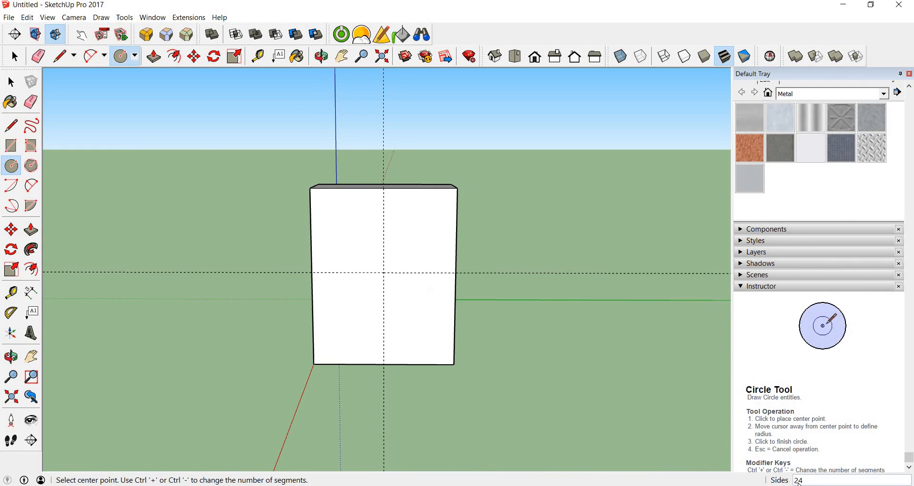
type("4")
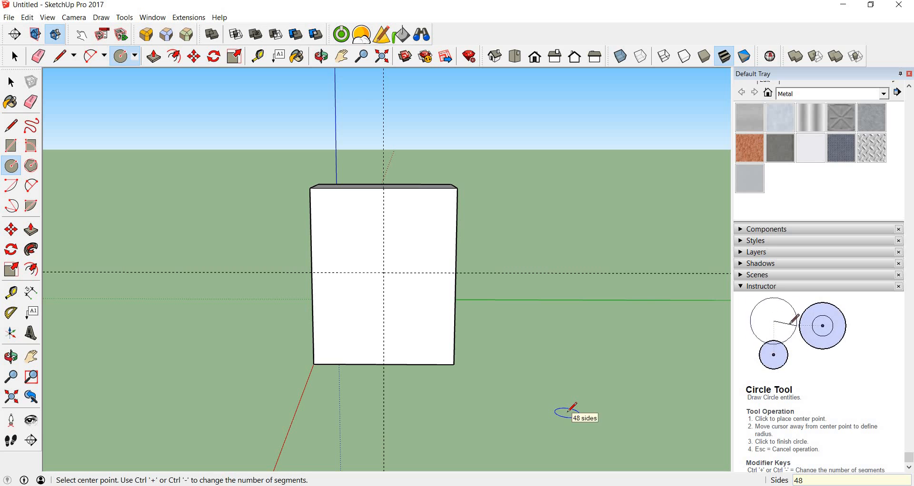
left_click(384, 273)
type("12")
key("Return")
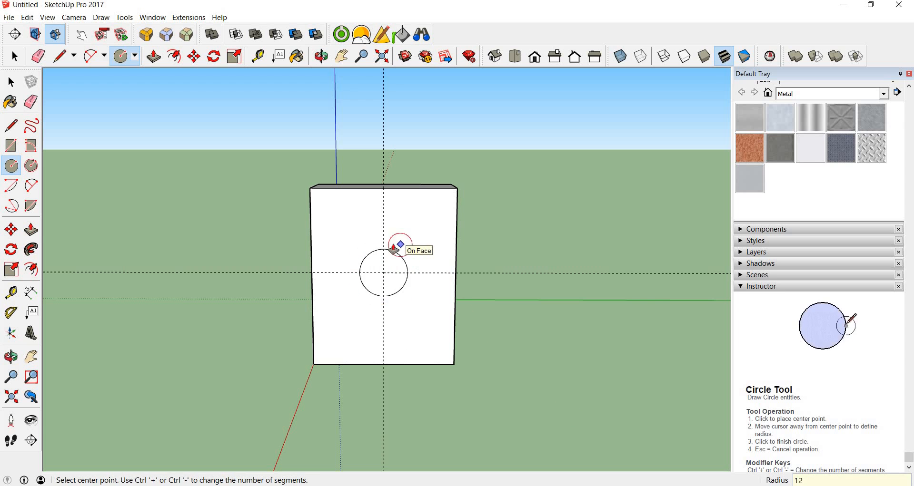
- Push the circle 36 m through the upright to open the through hole
key("p")
middle_click_drag(308, 231, 449, 278)
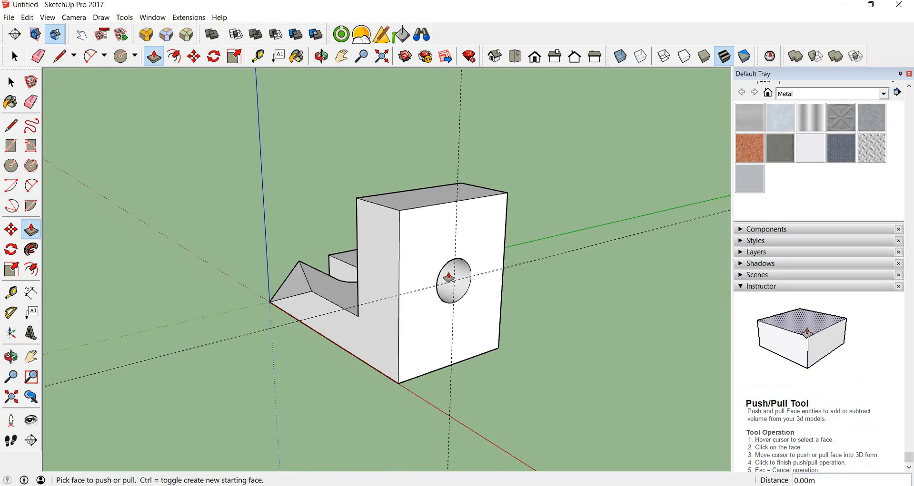
middle_click_drag(394, 249, 322, 230)
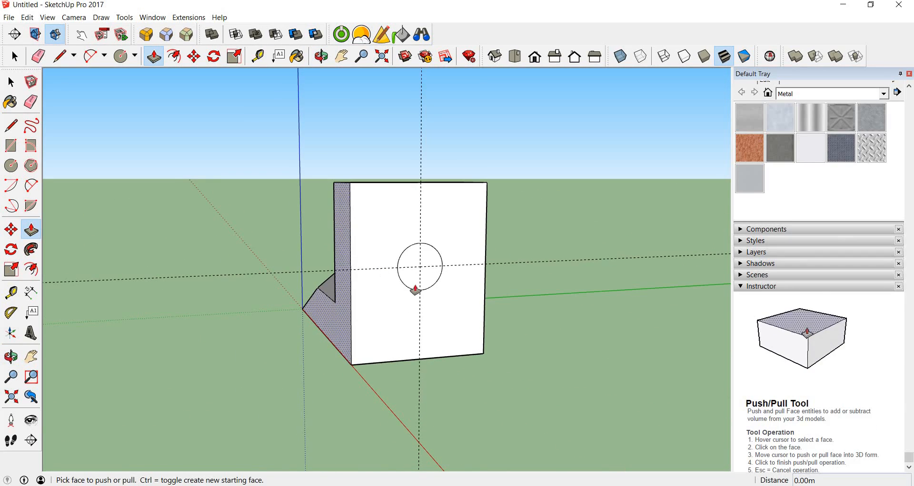
left_click(406, 263)
middle_click_drag(508, 279, 732, 329)
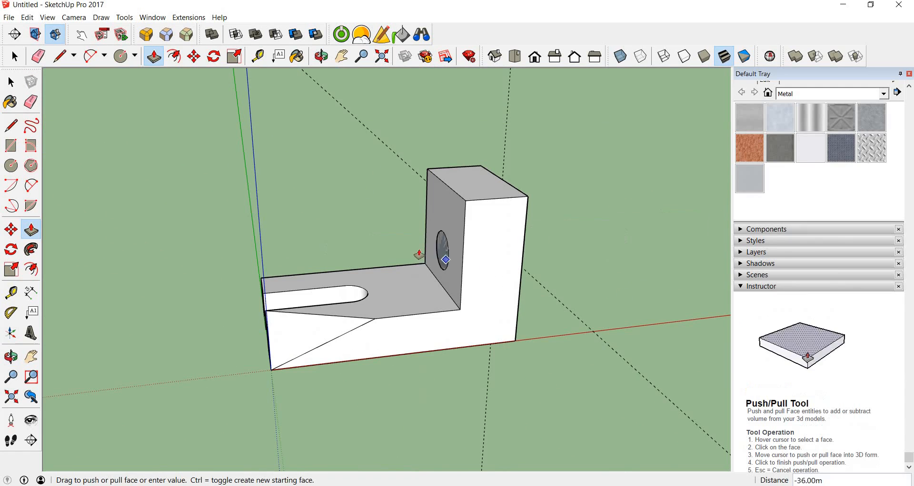
left_click(457, 239)
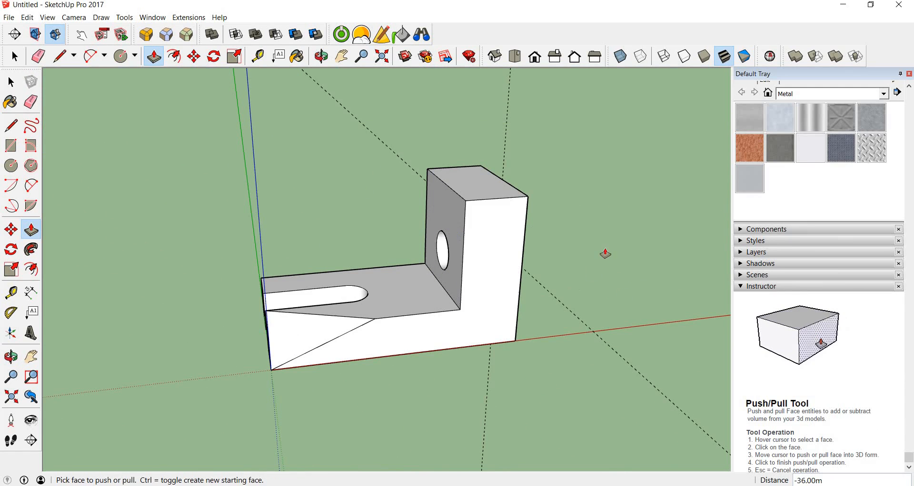
middle_click_drag(486, 163, 185, 198)
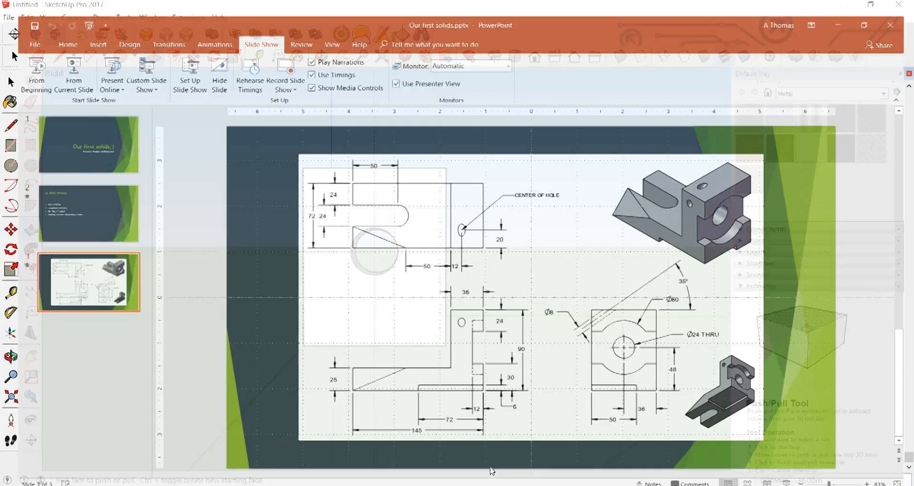
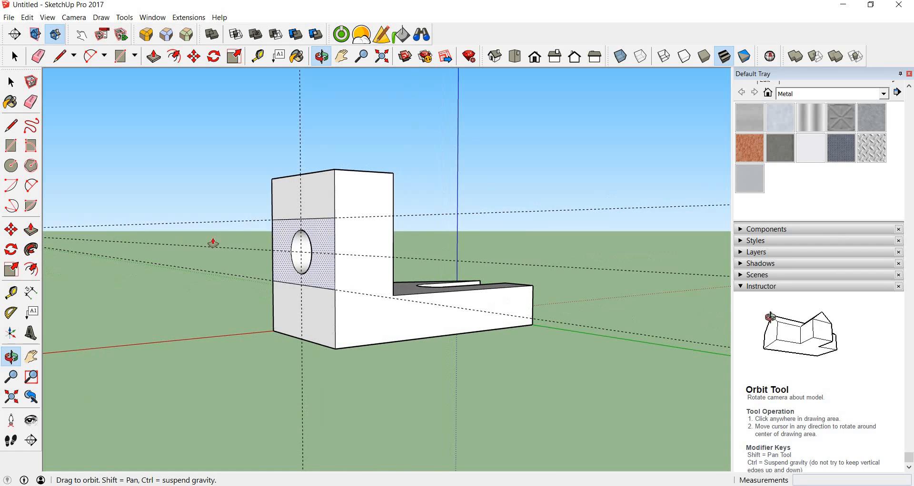
left_click(326, 241)
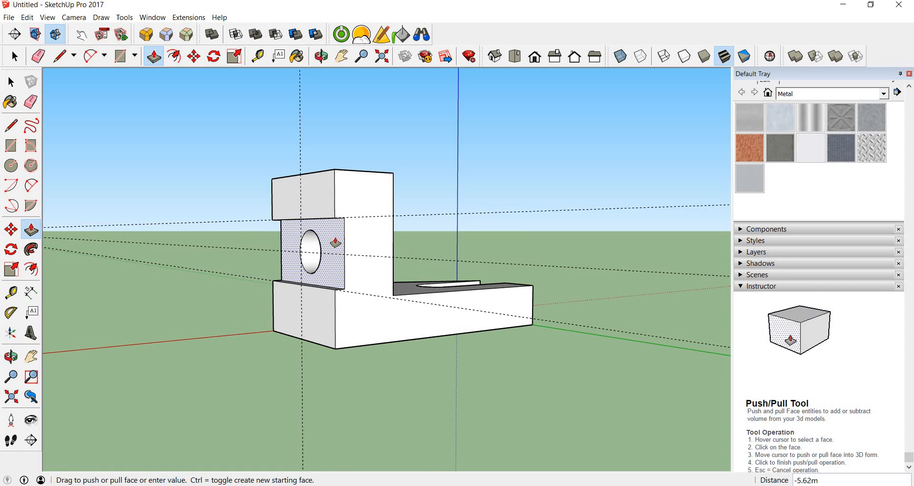
left_click(336, 243)
mouse_move(309, 252)
middle_mouse_down()
mouse_move(244, 250)
mouse_move(383, 265)
middle_mouse_up()
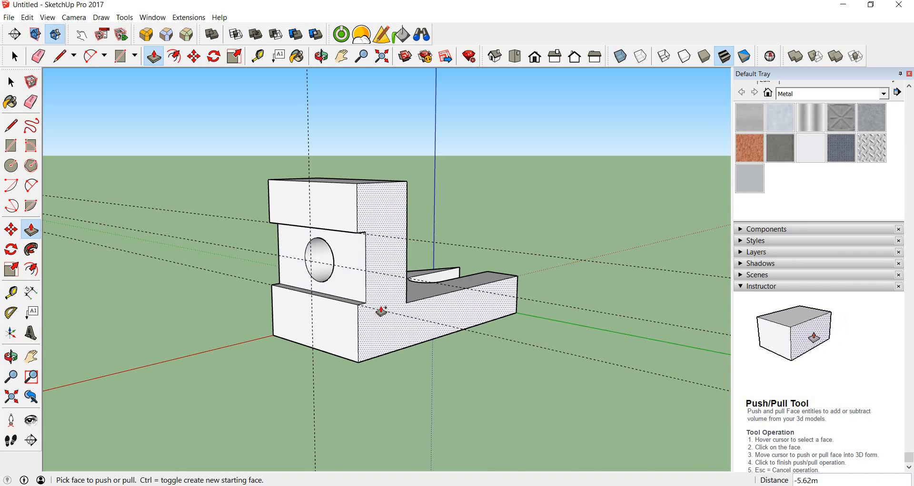
key("Escape")
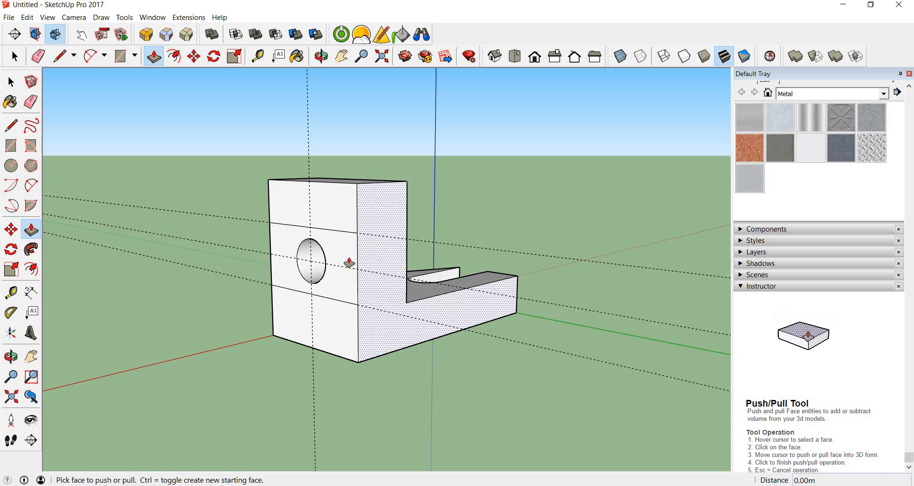
- Push the middle band around the hole 12 m into the upright's back face
left_click(353, 262)
type("12")
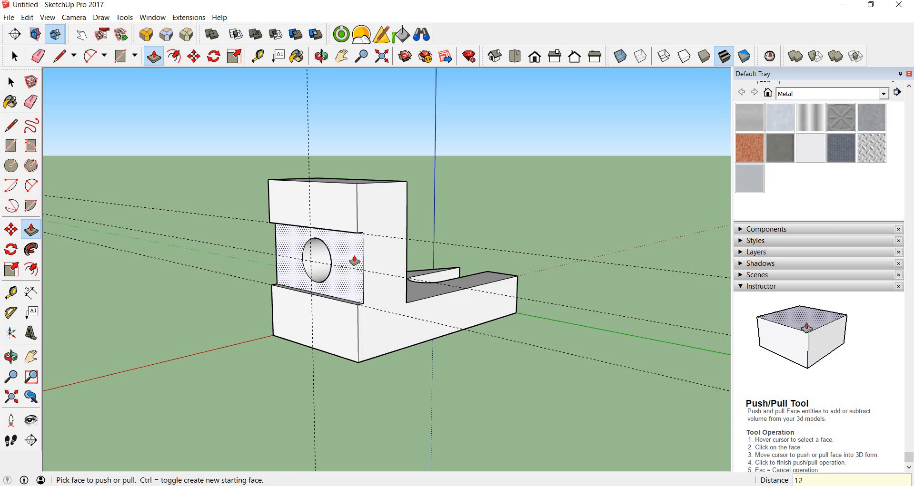
key("Return")
- Try a circle of radius 15 m centred on the upright's through hole
key("c")
middle_click_drag(347, 249, 375, 252)
left_click(373, 254)
type("15")
key("Return")
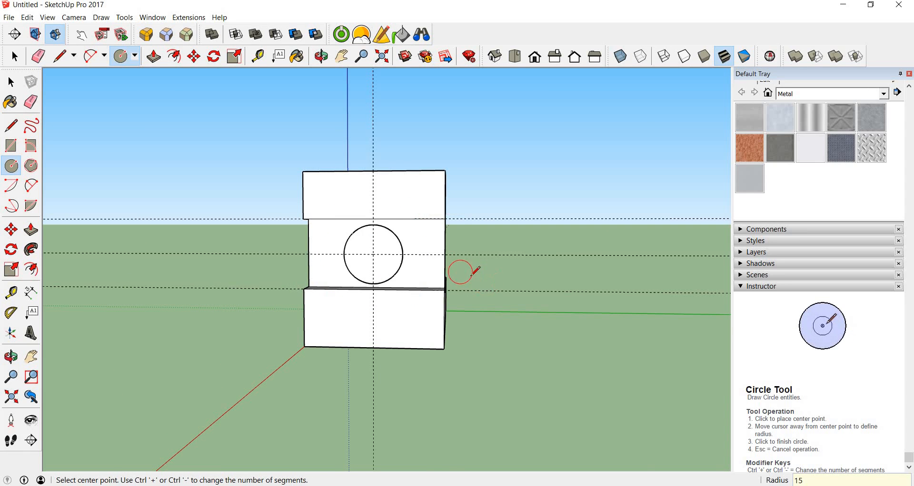
mouse_move(380, 241)
middle_mouse_down()
mouse_move(281, 253)
mouse_move(241, 278)
mouse_move(283, 304)
mouse_move(498, 208)
mouse_move(481, 276)
middle_mouse_up()
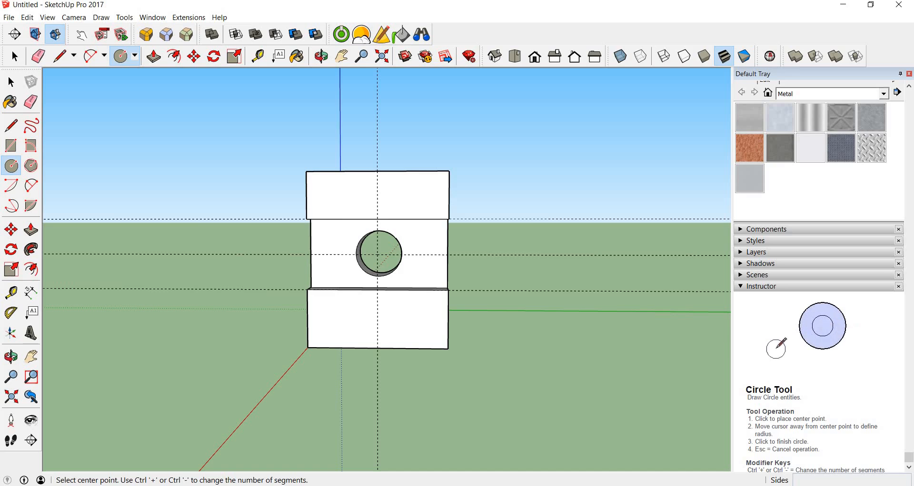
- Recheck the drawing and draw a larger circle centred on the hole, overlapping the blocks above and below the recess
key("alt+Tab")
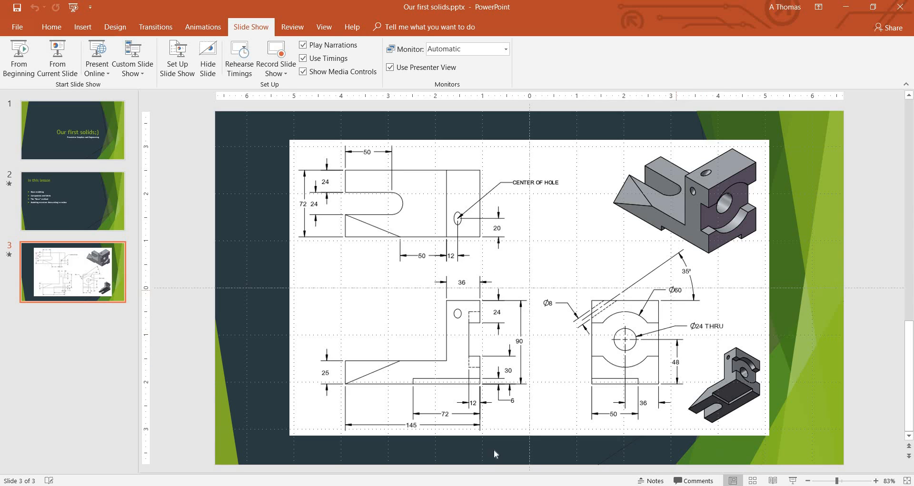
key("alt+Tab")
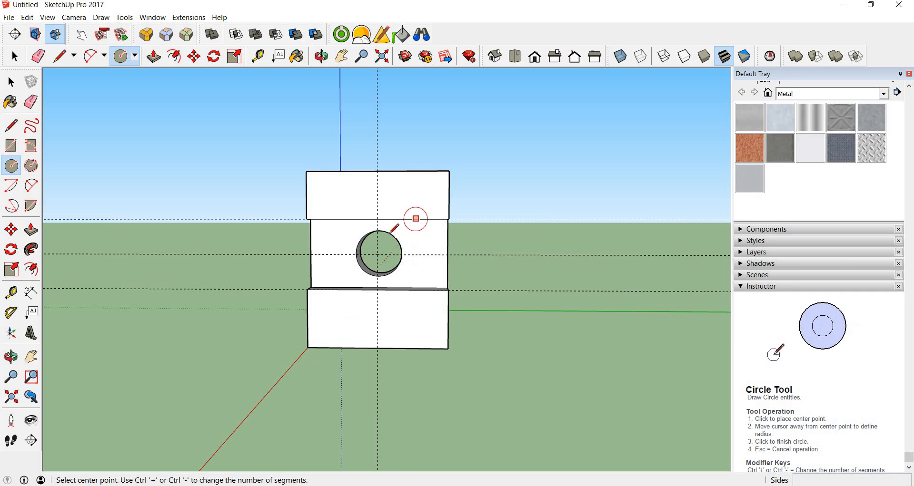
left_click(377, 254)
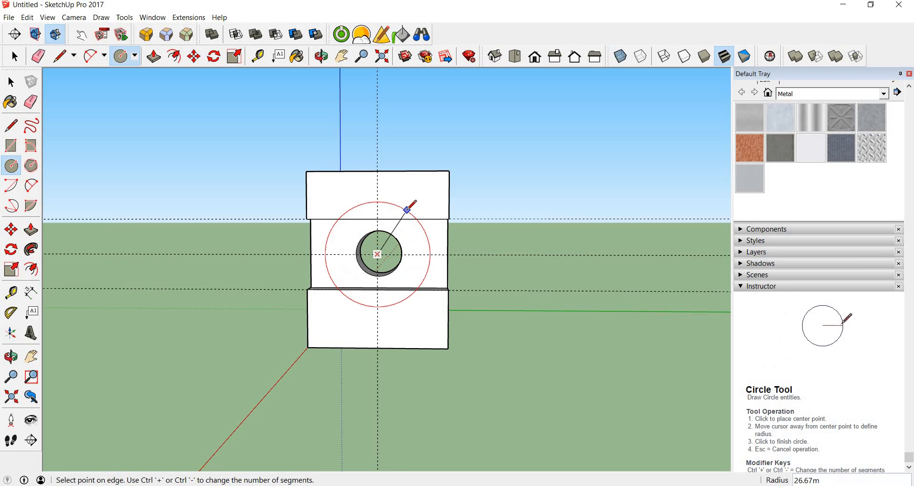
left_click(408, 209)
middle_click_drag(417, 218, 490, 239)
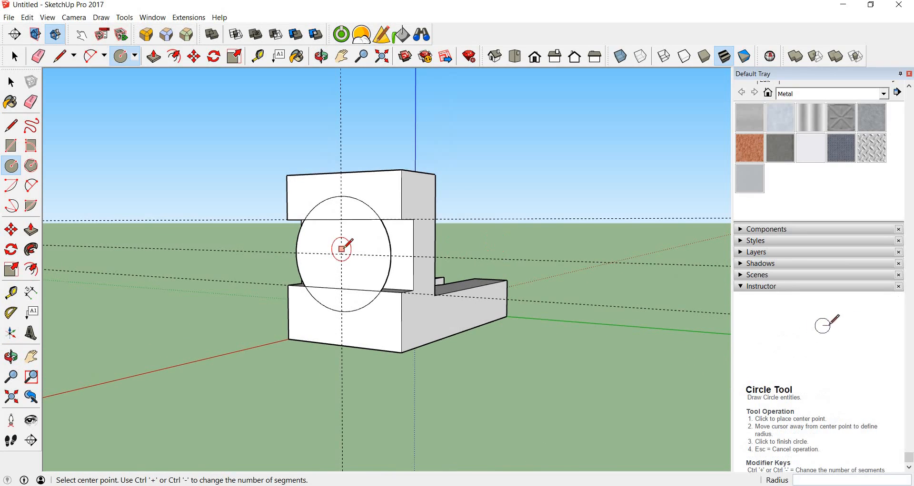
- Erase the circle's arcs on the blocks above and below the recess
key("e")
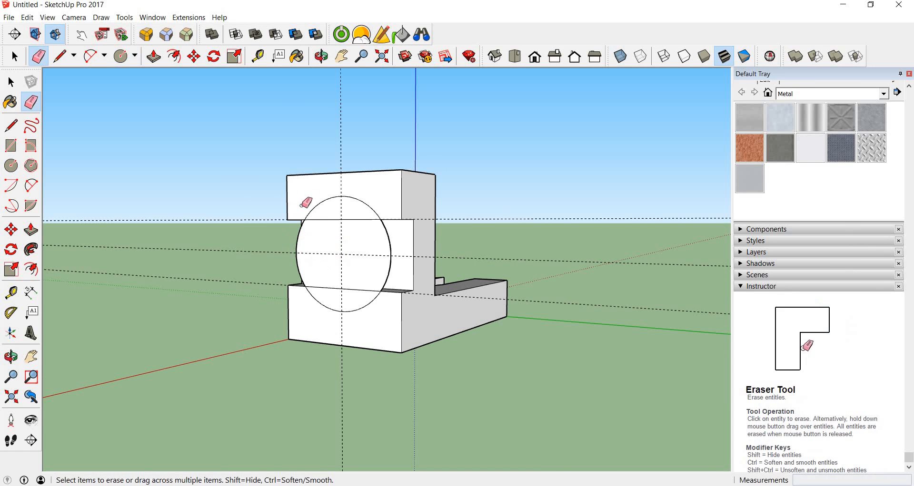
left_click(317, 204)
left_click(372, 310)
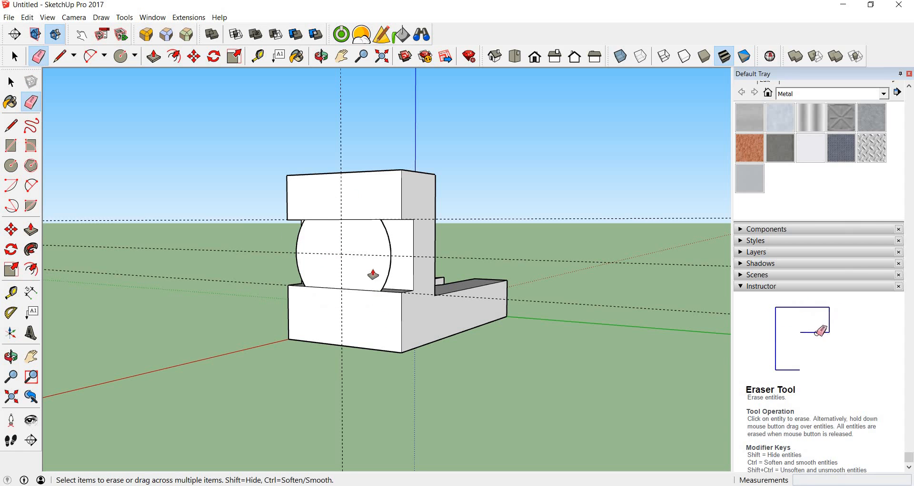
- Try to push the remaining circular face inward into the upright's recess
key("p")
left_click(374, 245)
left_click(402, 243)
middle_click_drag(402, 244, 338, 254)
left_click(352, 253)
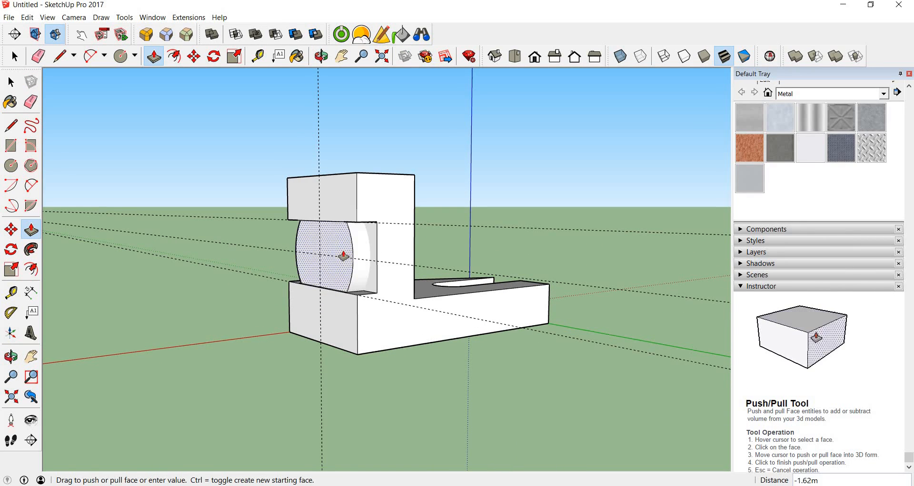
left_click(333, 257)
- Undo the large circle and the recess to restore the upright's flat back face with its through hole
middle_click_drag(382, 320, 444, 296)
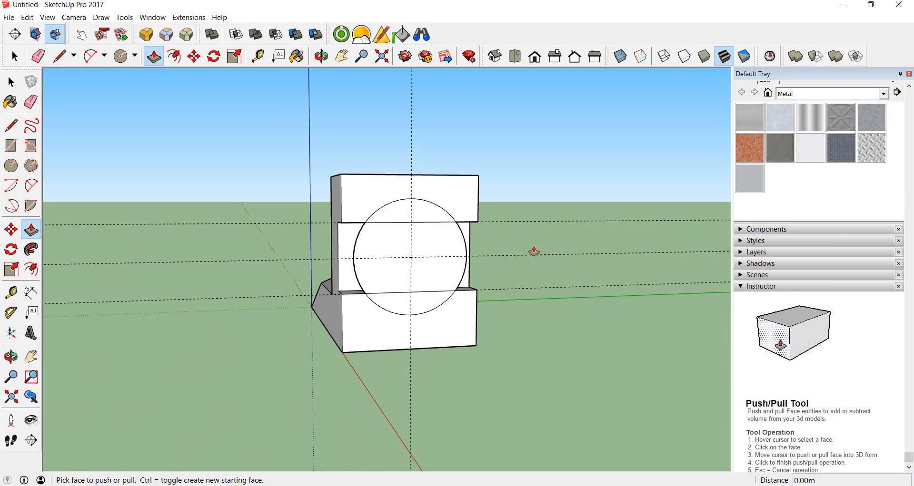
key("ctrl+z")
middle_click_drag(495, 247, 325, 233)
middle_click_drag(506, 268, 500, 246)
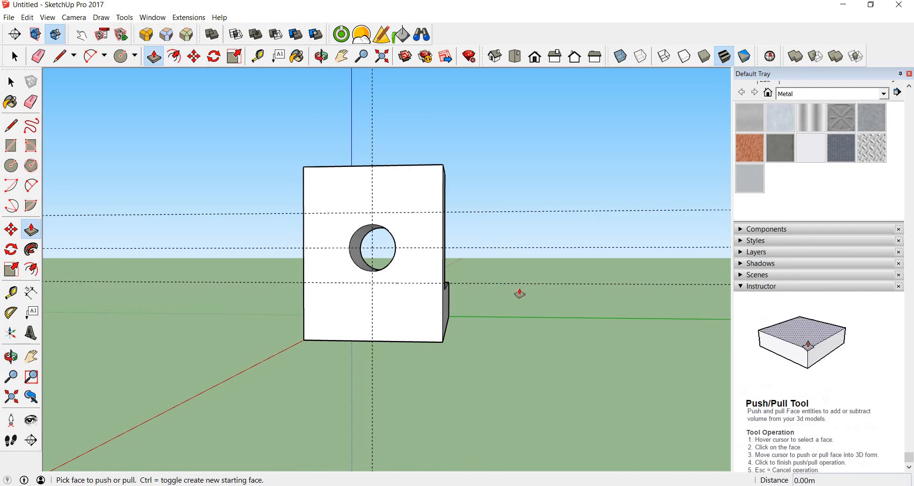
- Recheck the drawing and draw a circle of radius 30 m centred on the hole in the upright's back face
key("alt+Tab")
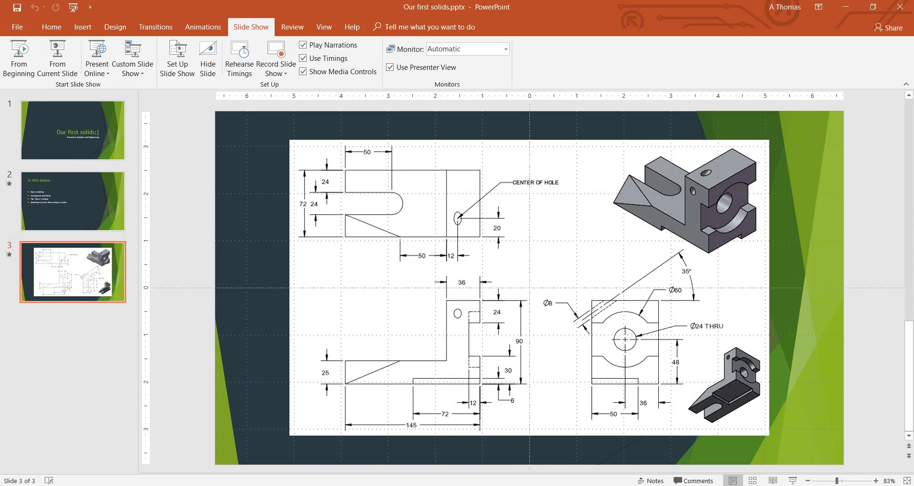
key("alt+Tab")
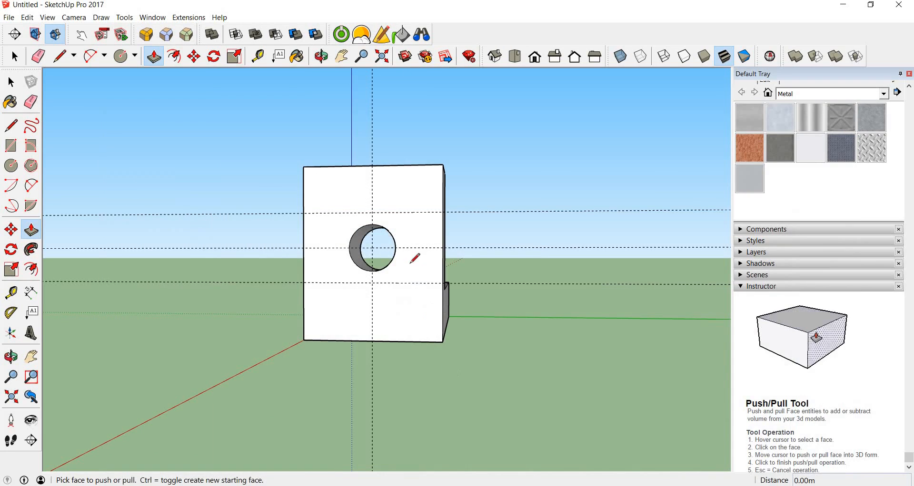
key("c")
left_click(373, 247)
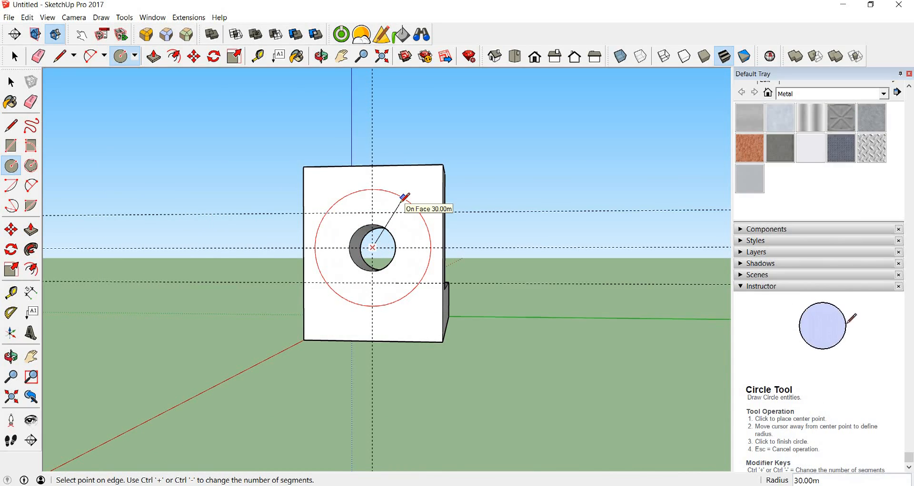
left_click(404, 202)
middle_click_drag(536, 306, 591, 320)
- Draw a line along the upper horizontal guide from the large circle to the upright's nearest side edge
key("p")
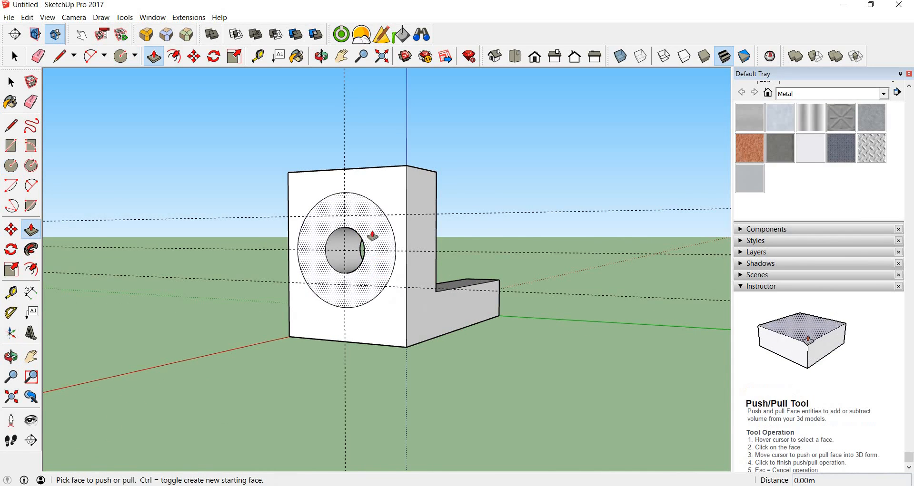
middle_click_drag(351, 249, 394, 248)
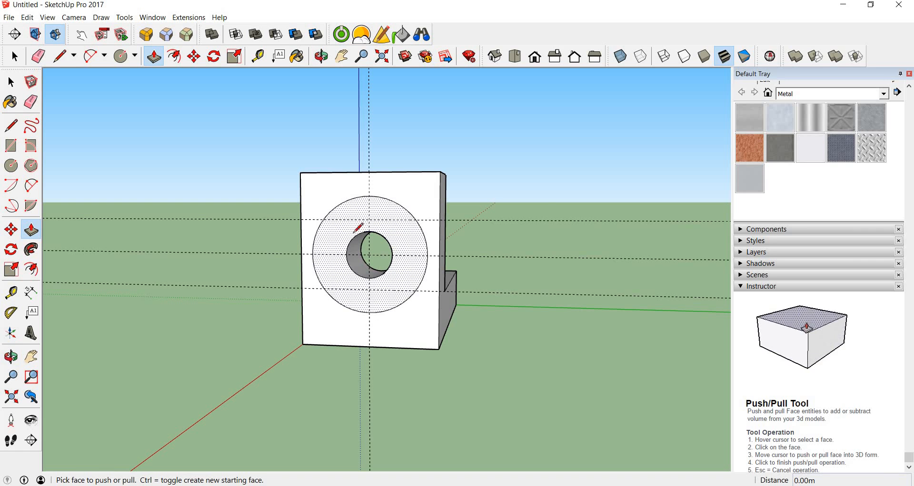
key("l")
scroll(325, 217, "up", 6)
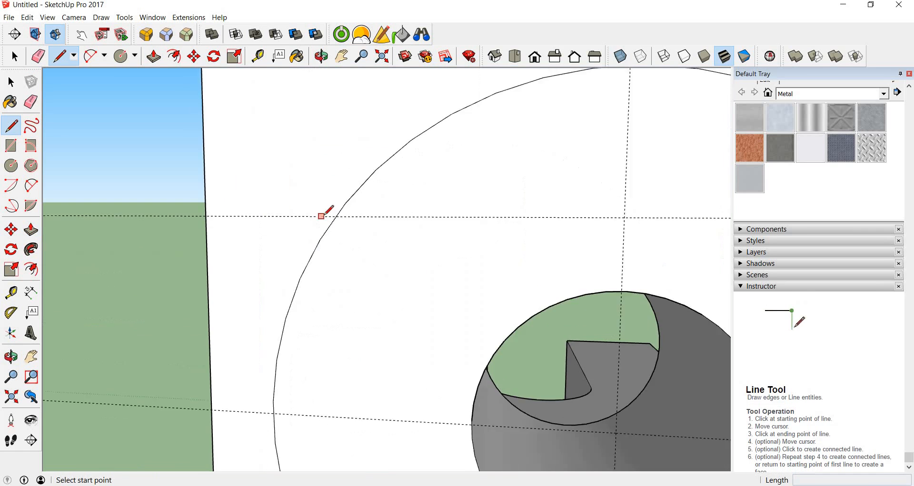
left_click(338, 217)
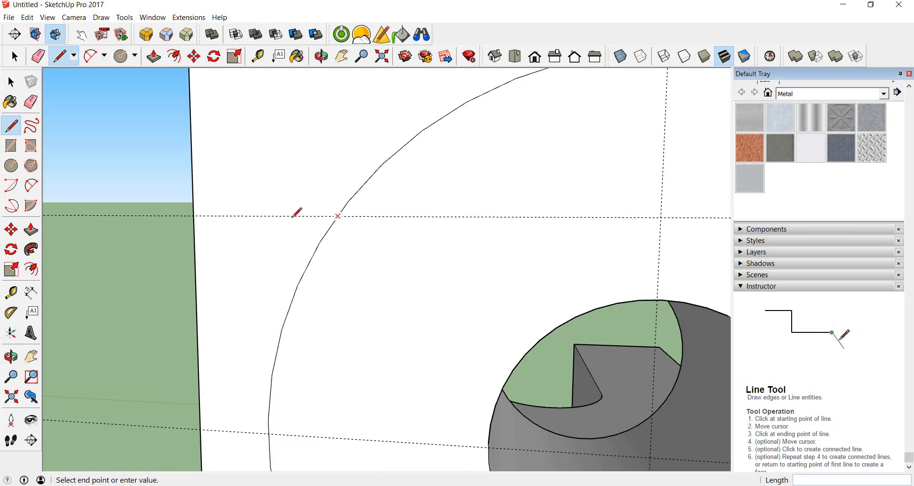
left_click(193, 215)
scroll(243, 231, "down", 5)
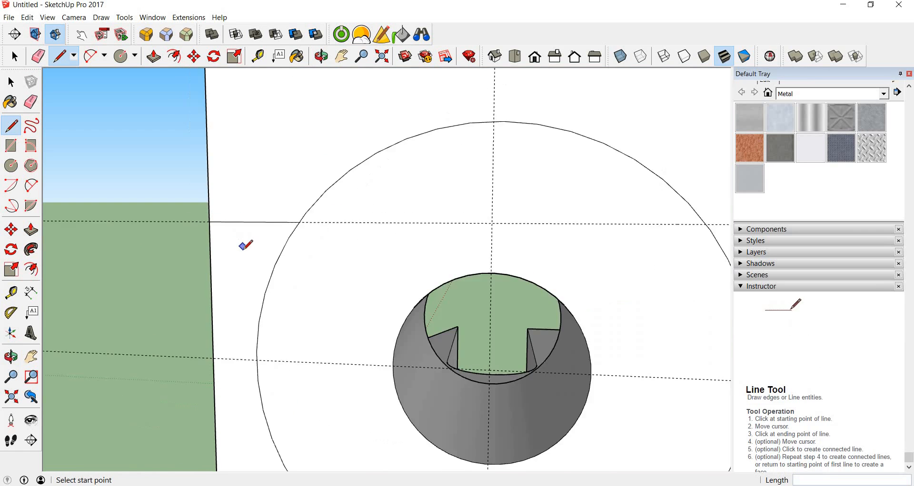
- Draw a line along the lower horizontal guide from the large circle to the upright's nearest side edge
scroll(278, 386, "up", 6)
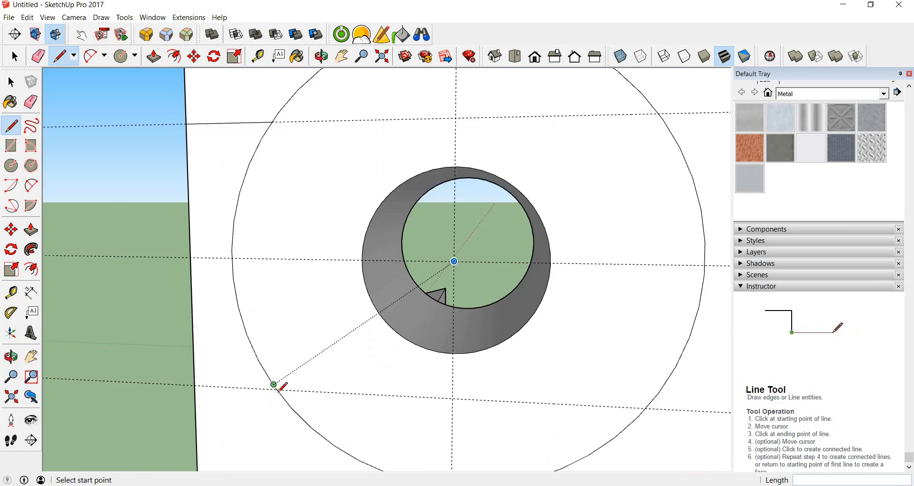
left_click(275, 386)
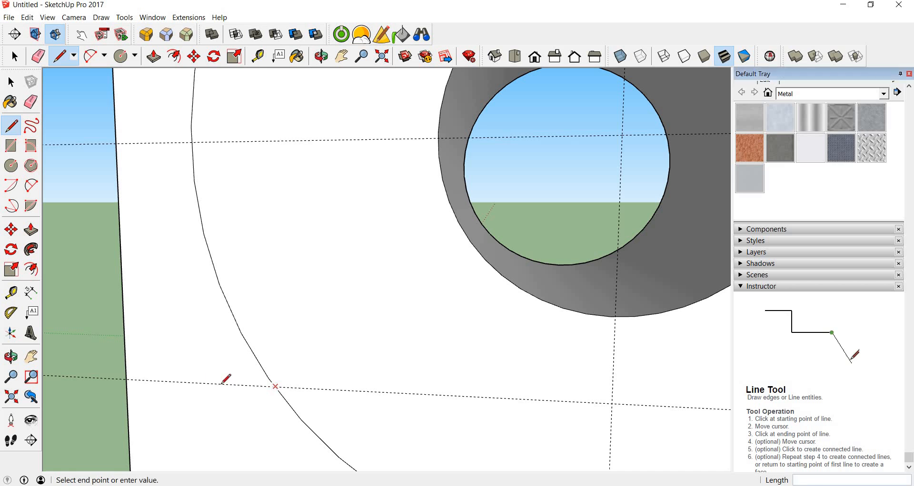
left_click(128, 379)
scroll(271, 280, "down", 5)
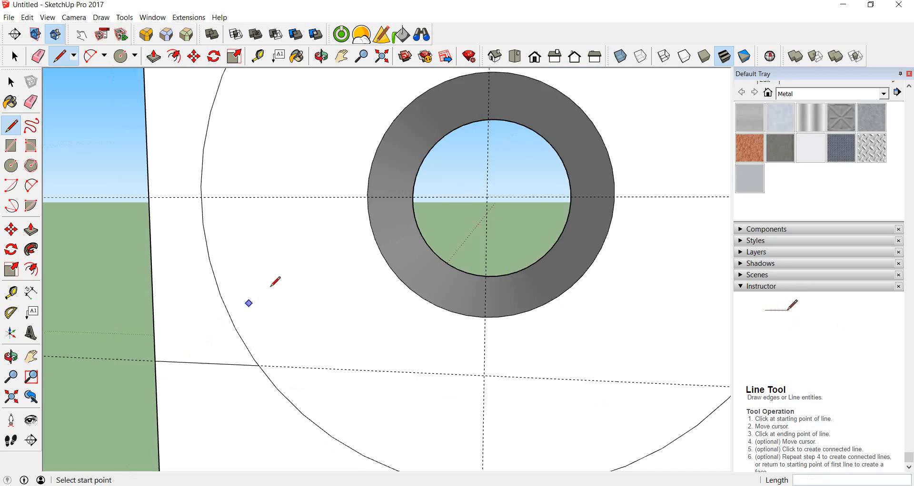
- Draw lines along the lower and upper guides from the large circle to the upright's opposite side edge
left_click(653, 365)
middle_click_drag(653, 366, 295, 347)
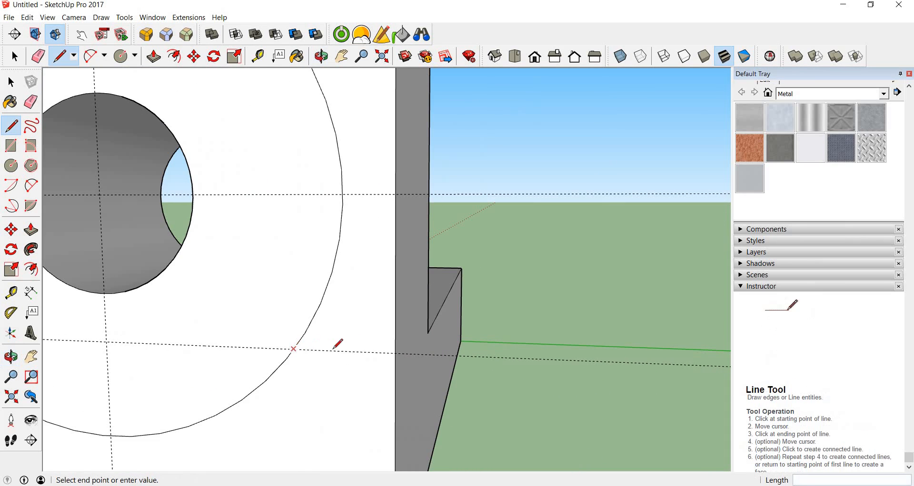
left_click(396, 353)
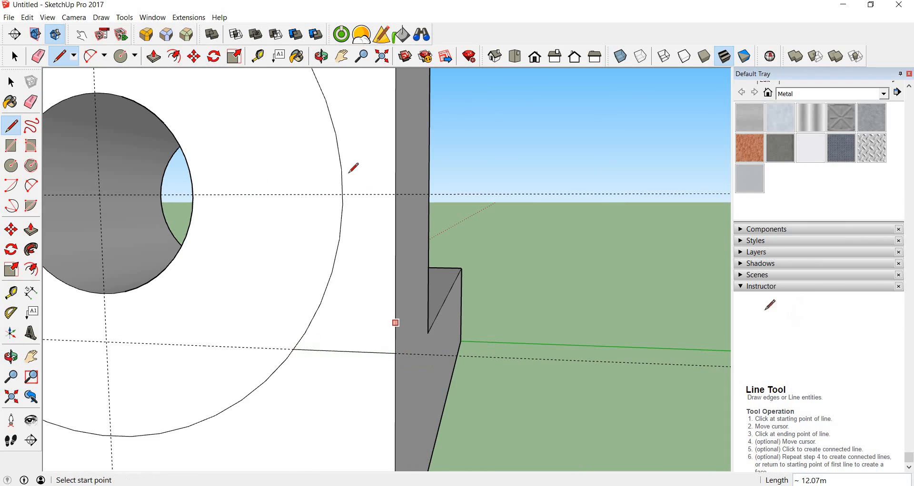
middle_click_drag(343, 182, 326, 388)
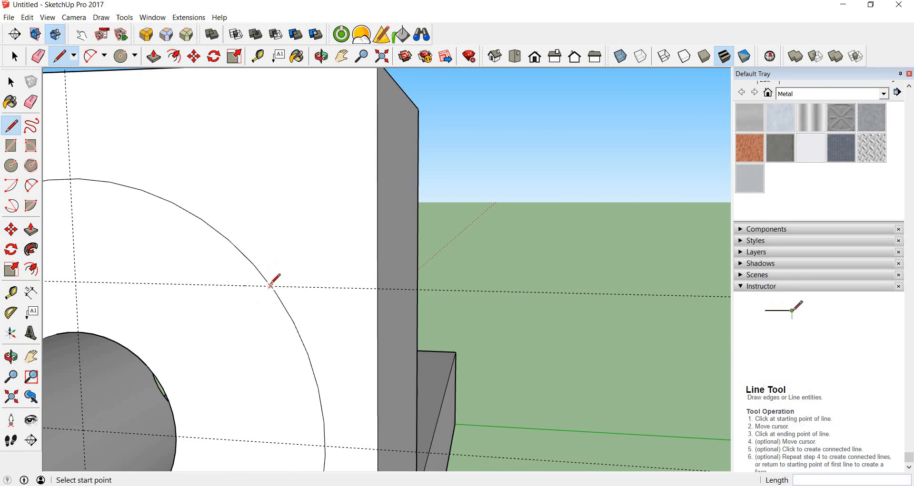
left_click(271, 286)
left_click(378, 288)
- Erase the large circle's two side arcs between the guides so the circle and side slots form one face
scroll(321, 267, "down", 5)
middle_click_drag(286, 276, 310, 274)
key("e")
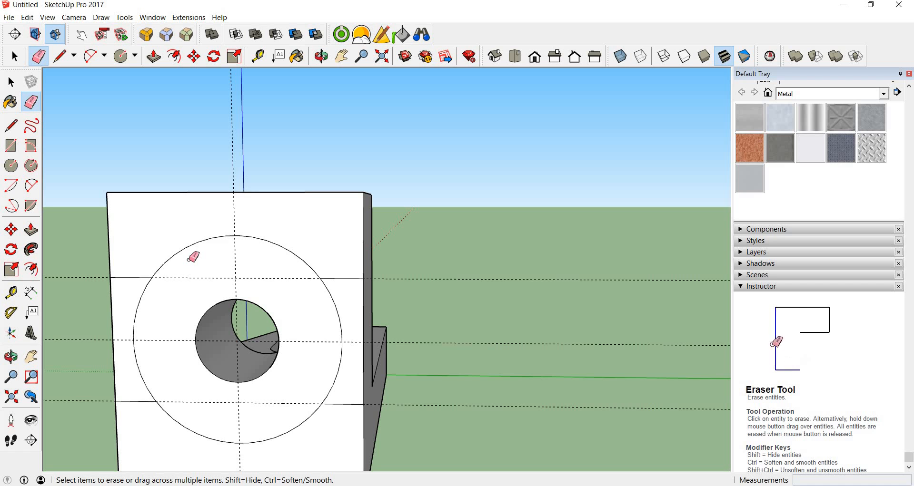
left_click(135, 304)
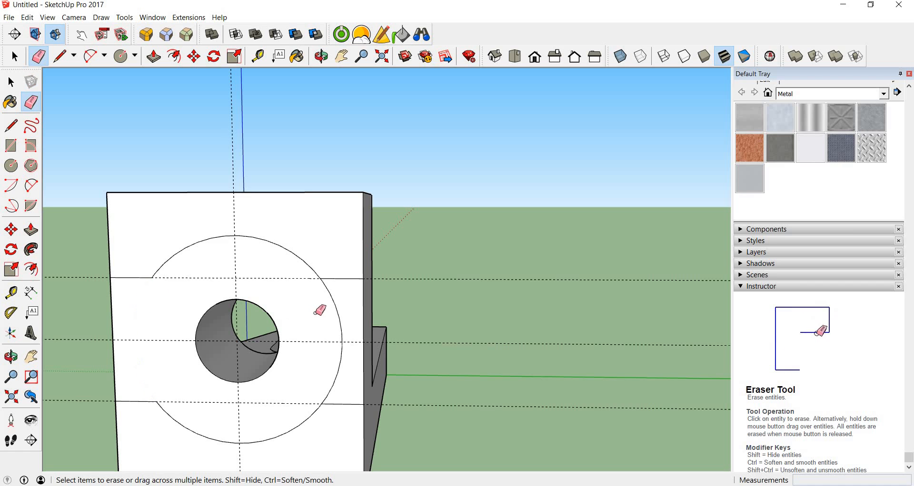
left_click(339, 314)
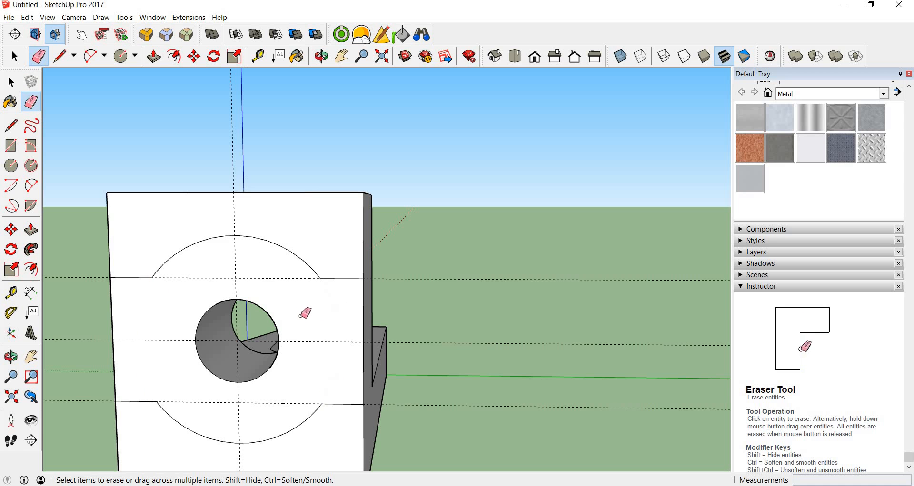
- Push the combined circle and slot face 12 m into the upright
key("p")
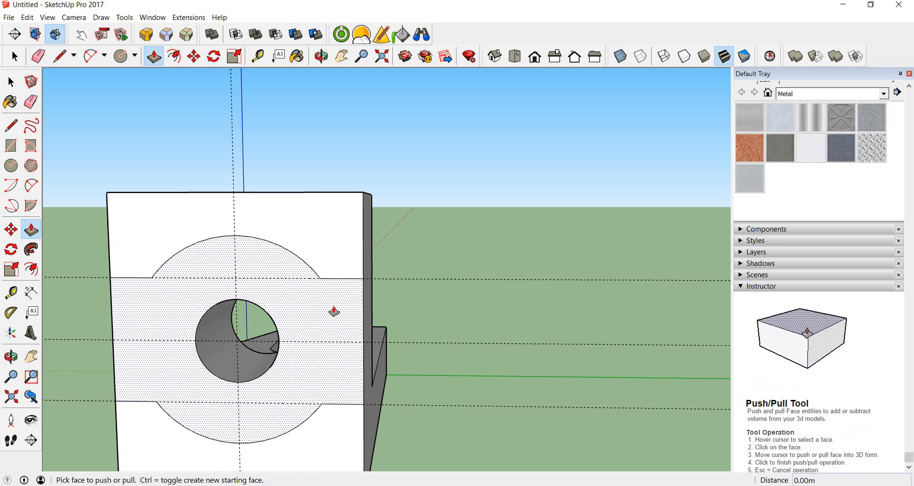
middle_click_drag(307, 310, 257, 312)
left_click(263, 315)
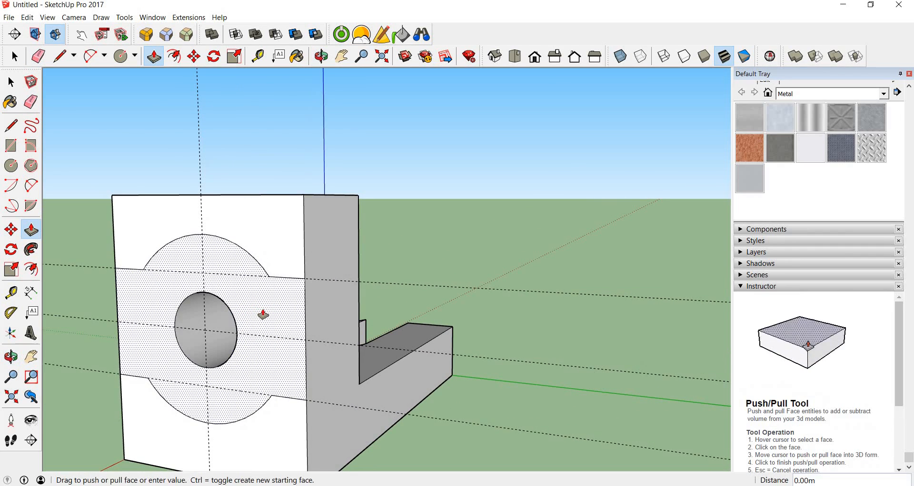
left_click(263, 316)
type("1")
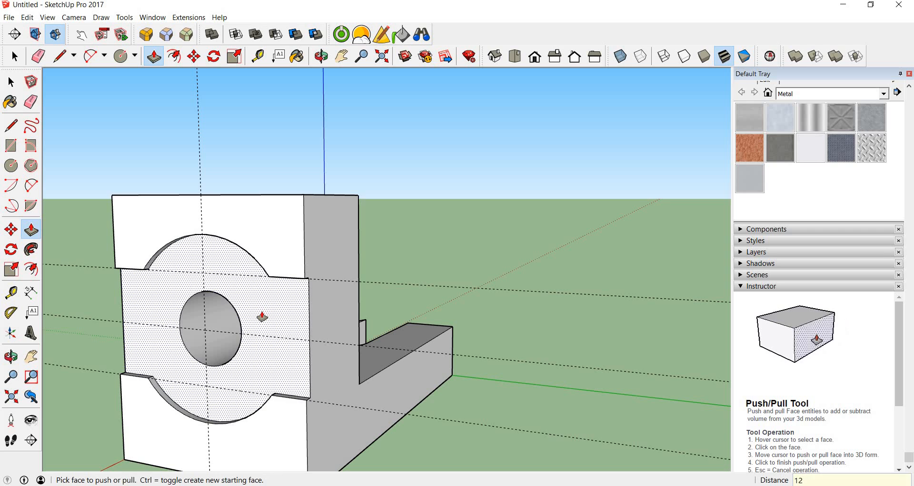
type("2")
key("Return")
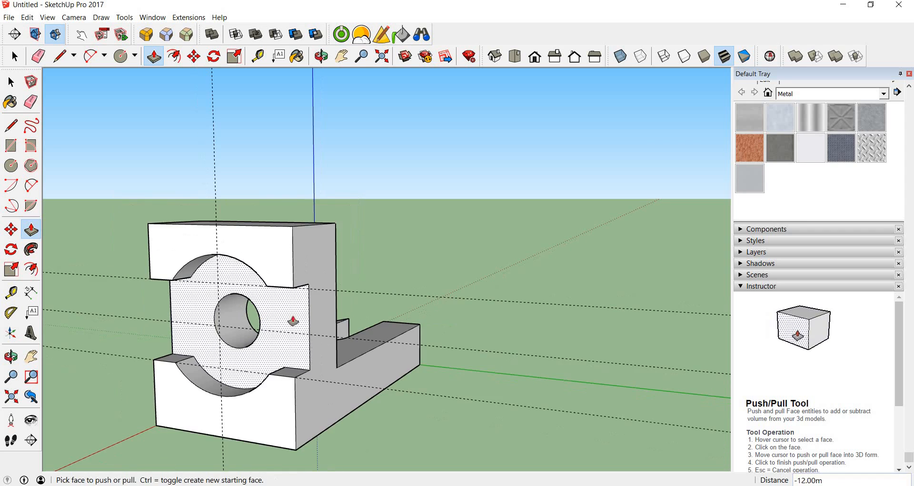
- Erase the horizontal guides and the vertical guide through the upright's hole
middle_click_drag(320, 320, 238, 294)
mouse_move(344, 313)
middle_mouse_down()
mouse_move(464, 311)
mouse_move(508, 296)
mouse_move(352, 318)
middle_mouse_up()
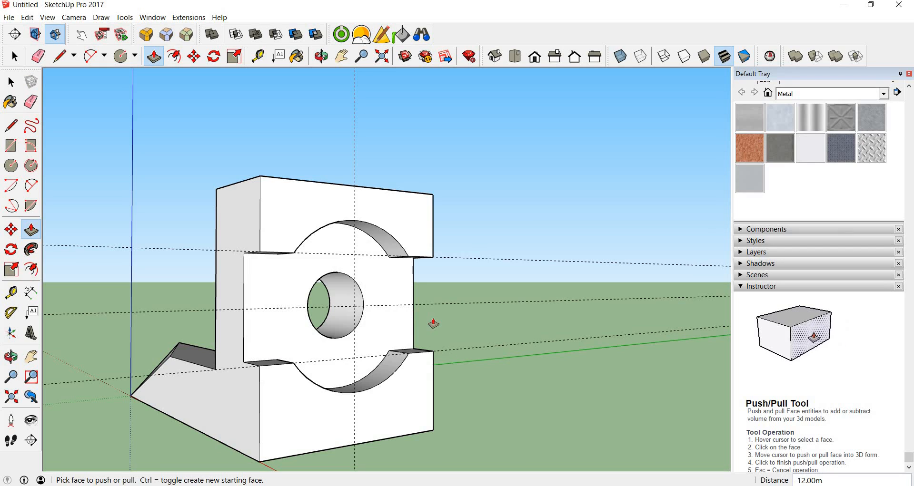
middle_click_drag(400, 286, 498, 333)
key("e")
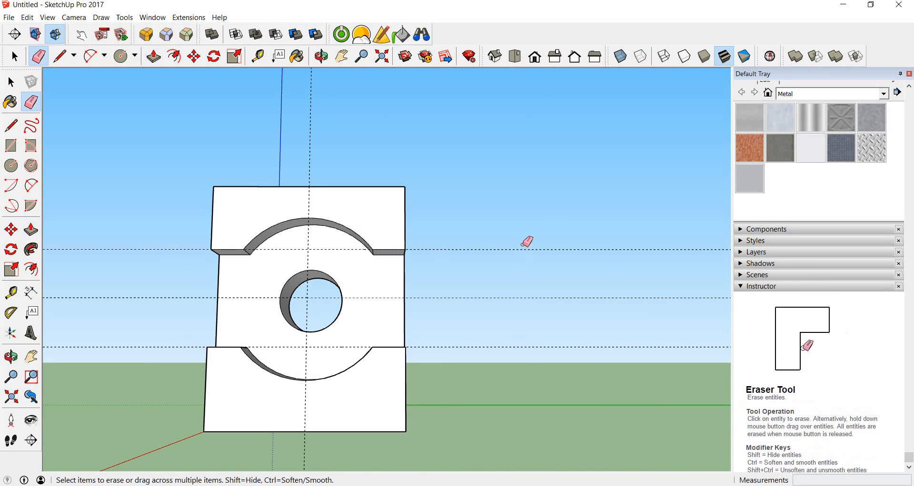
mouse_move(484, 296)
left_mouse_down()
mouse_move(484, 306)
mouse_move(426, 271)
left_mouse_up()
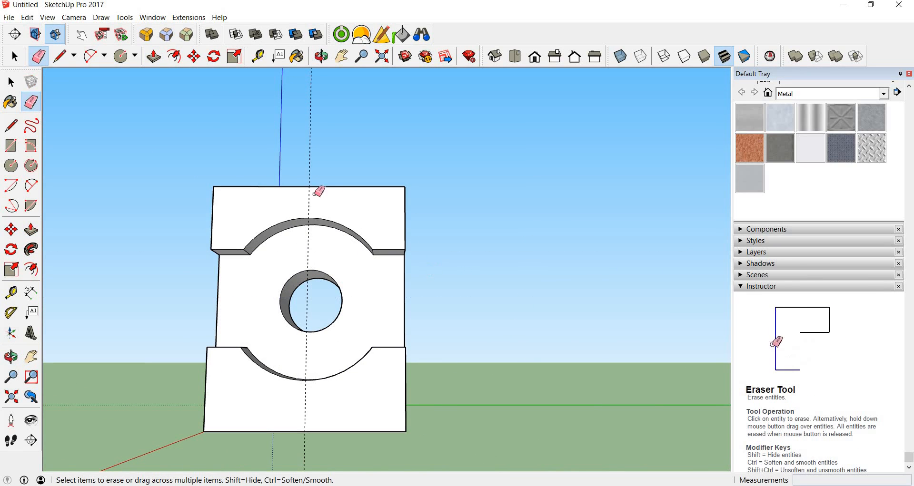
left_click_drag(314, 161, 443, 192)
- Recheck the drawing in PowerPoint and place a vertical guide on the bracket's side face 72 m from its back edge
middle_click_drag(465, 235, 392, 320)
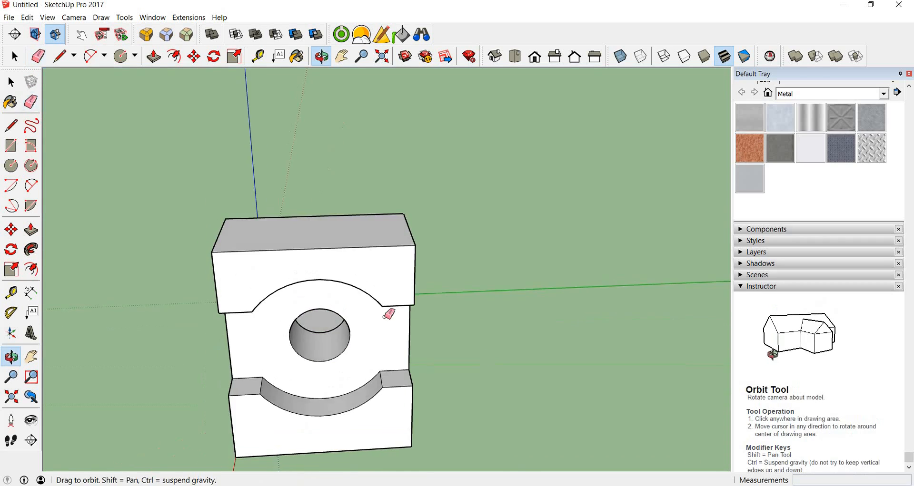
scroll(371, 318, "down", 3)
mouse_move(479, 262)
middle_mouse_down()
mouse_move(620, 219)
mouse_move(510, 364)
middle_mouse_up()
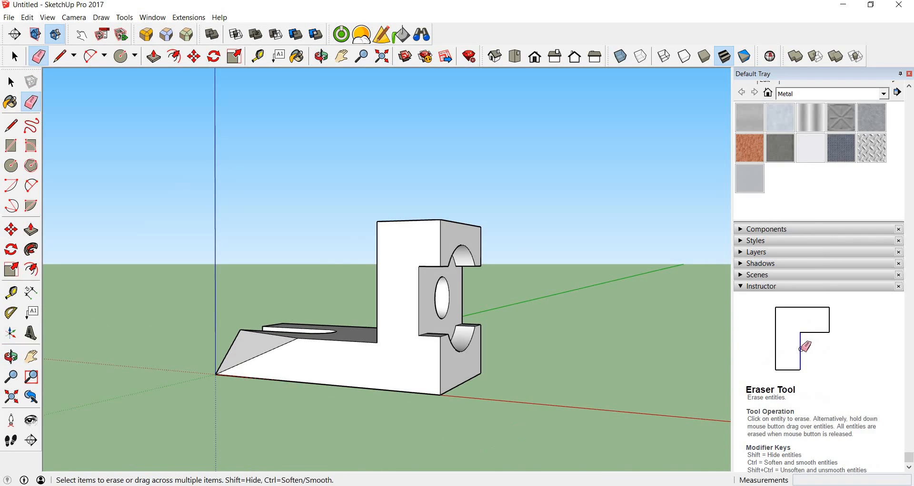
key("alt+Tab")
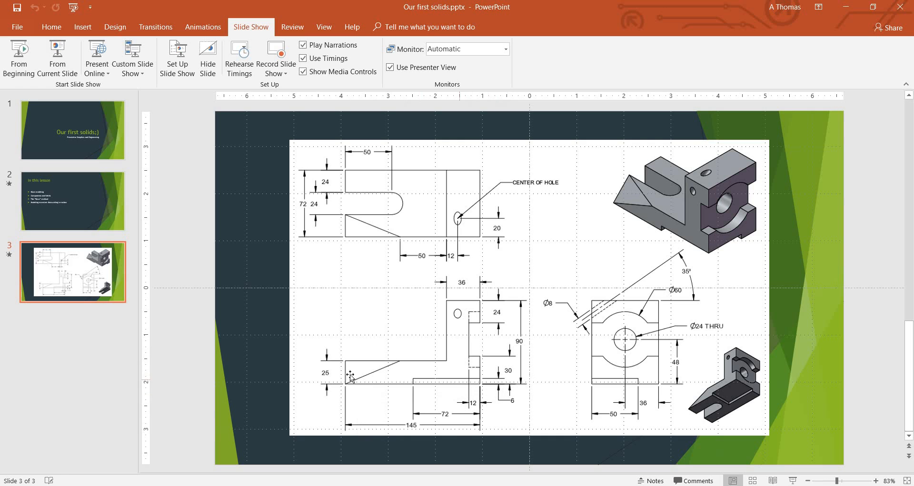
key("alt+Tab")
middle_click_drag(495, 375, 516, 373)
key("t")
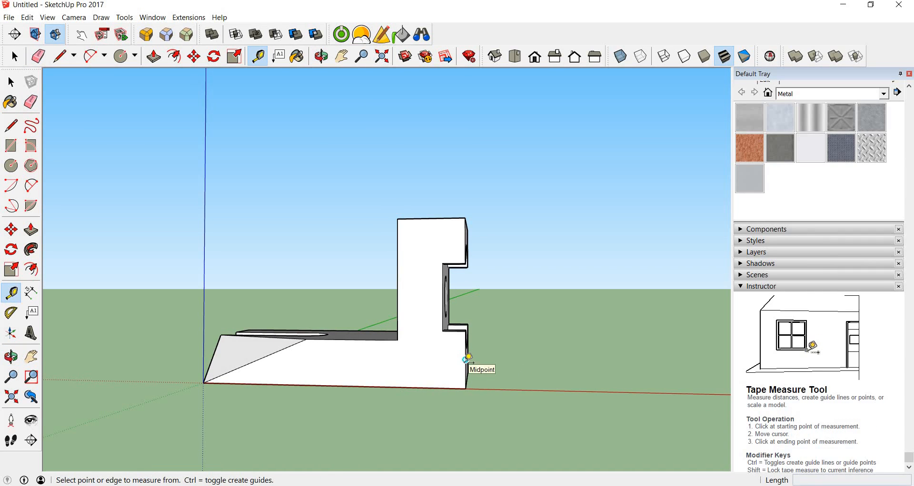
left_click(465, 360)
left_click(389, 355)
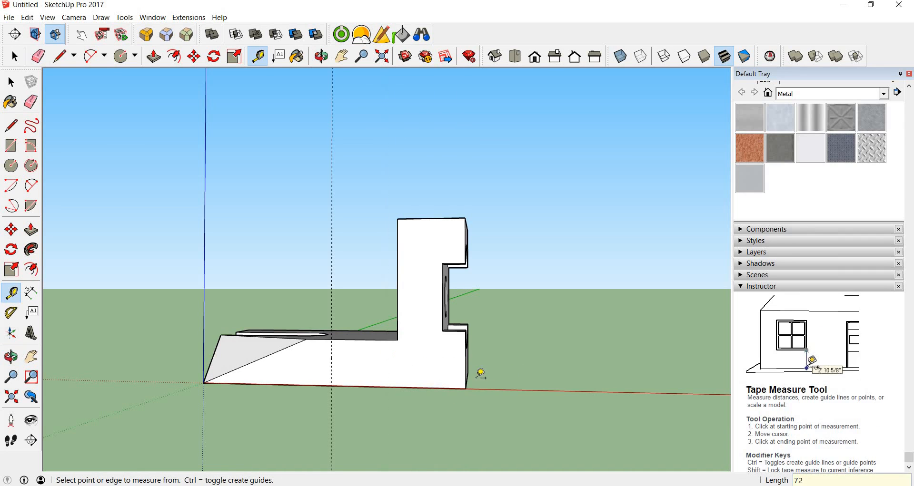
- Place a guide across the bracket's underside 72 m from its back edge
middle_click_drag(453, 373, 442, 368)
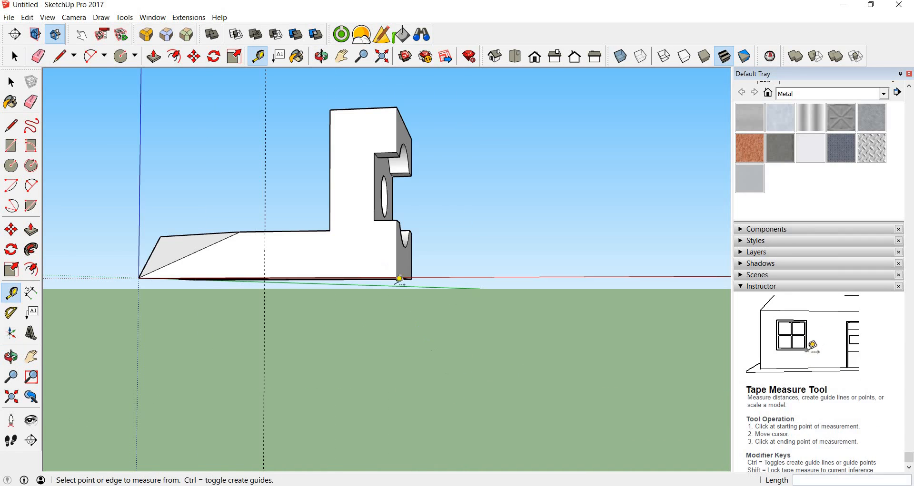
middle_click_drag(359, 230, 350, 206)
middle_click_drag(365, 171, 421, 192)
left_click(420, 192)
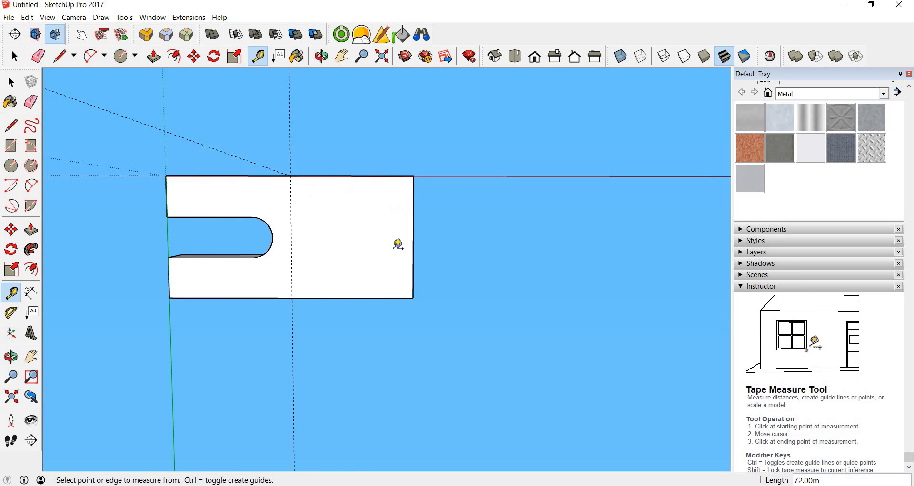
- Place a guide on the underside 50 m from the long edge on the red axis
middle_click_drag(341, 224, 328, 382)
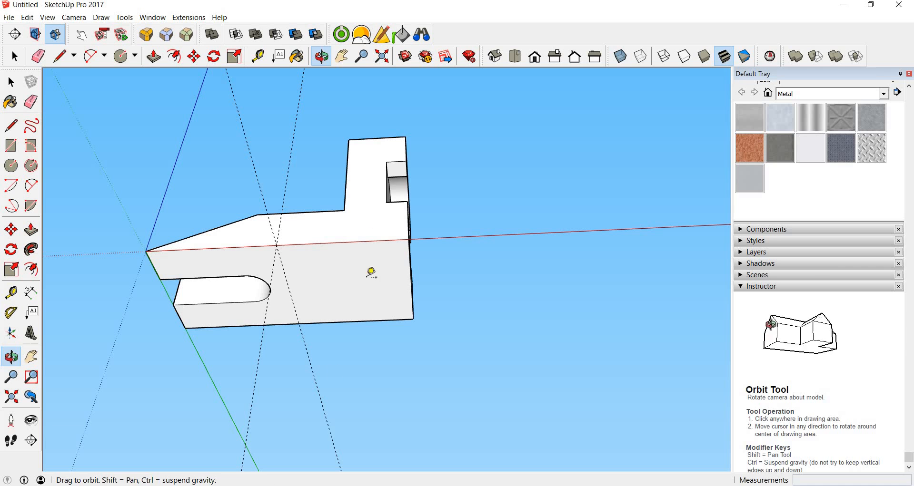
middle_click_drag(351, 216, 371, 164)
left_click(363, 187)
left_click(356, 207)
type("50")
key("Return")
- Draw a rectangle on the underside from the 72 m guide at the red-axis edge to the 50 m guide at the back edge
key("r")
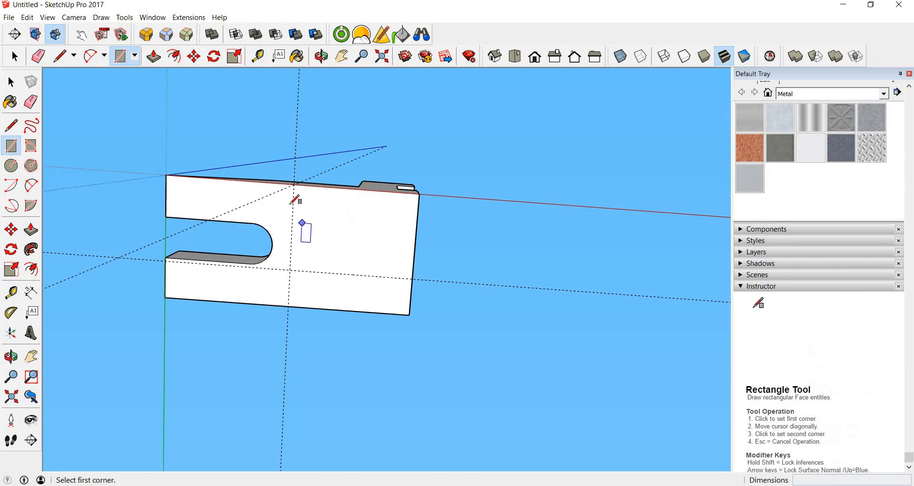
left_click(294, 183)
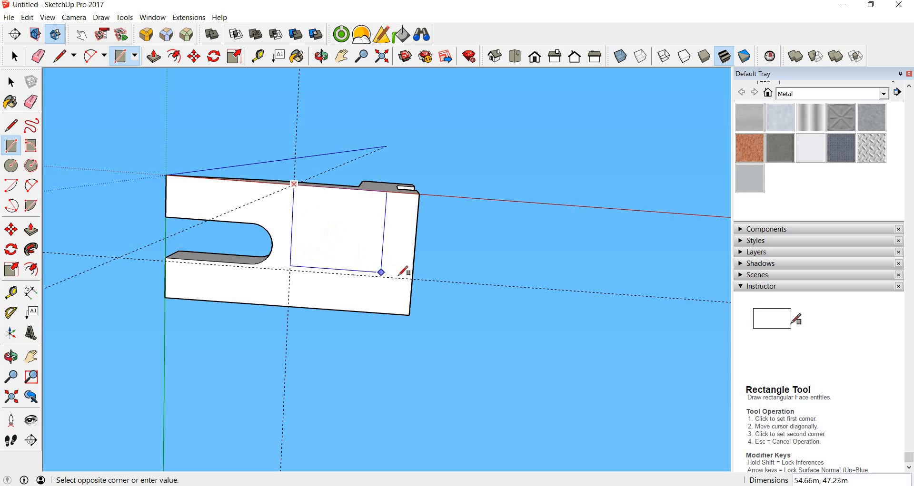
left_click(413, 278)
- Push the underside rectangle 6 m into the base
middle_click_drag(435, 275, 357, 380)
key("p")
left_click(335, 298)
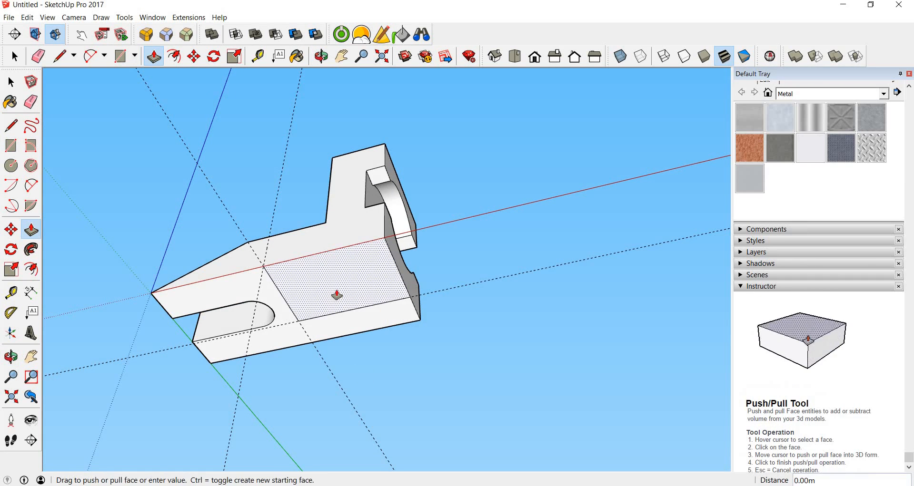
left_click(338, 294)
key("Return")
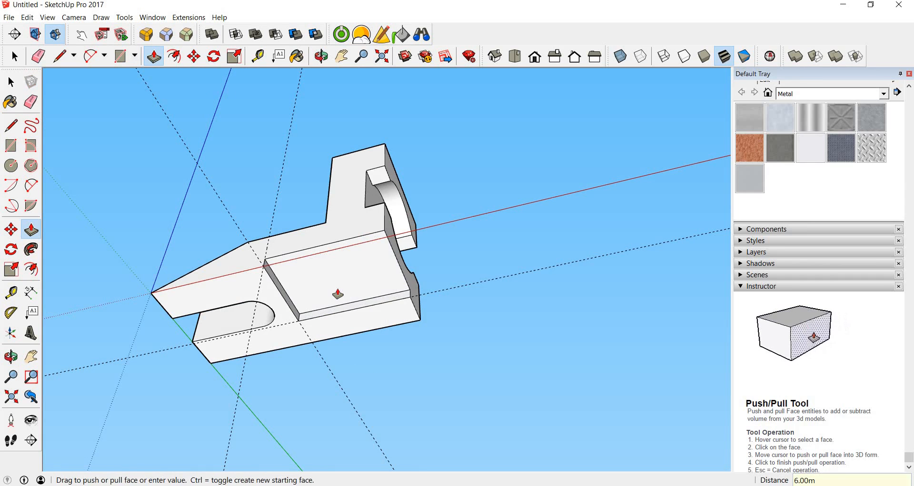
- Erase the guides used to lay out the underside recess
middle_click_drag(487, 233, 508, 333)
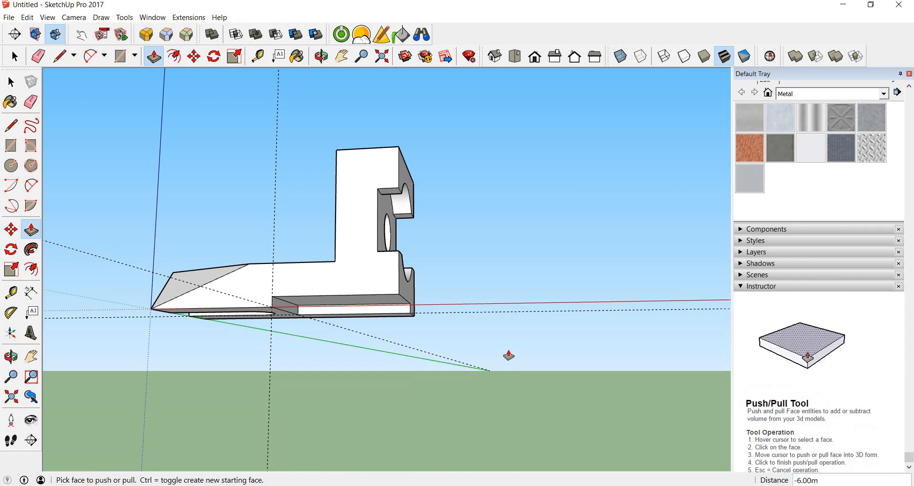
key("e")
left_click(512, 312)
left_click(417, 348)
left_click(270, 390)
- Inspect the bracket from several sides and from the front, and recheck the engineering drawing
middle_click_drag(338, 368, 396, 58)
middle_click_drag(324, 294, 330, 177)
middle_click_drag(373, 271, 209, 171)
mouse_move(395, 288)
middle_mouse_down()
mouse_move(306, 219)
mouse_move(214, 286)
mouse_move(367, 277)
mouse_move(304, 282)
mouse_move(514, 7)
middle_mouse_up()
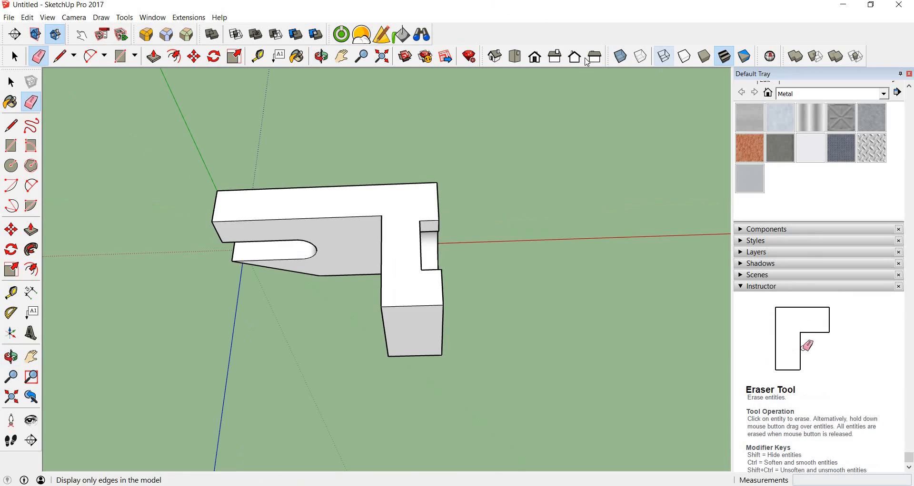
left_click(535, 57)
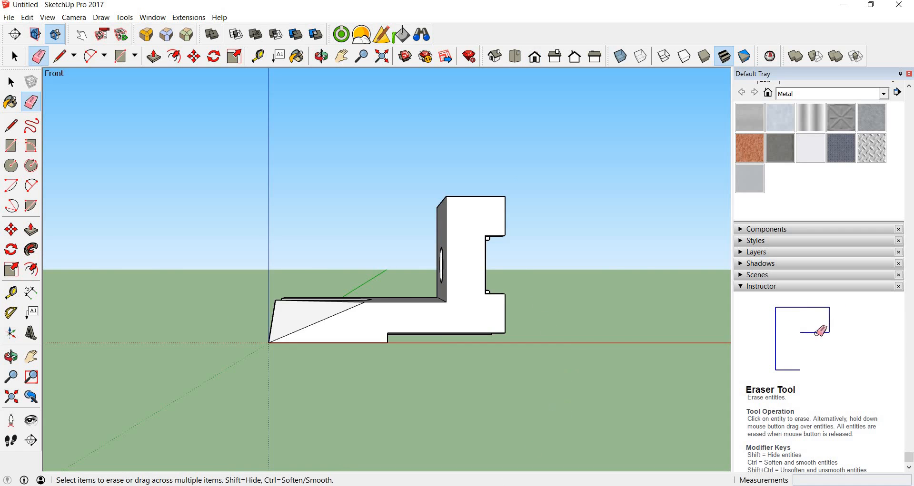
key("alt+Tab")
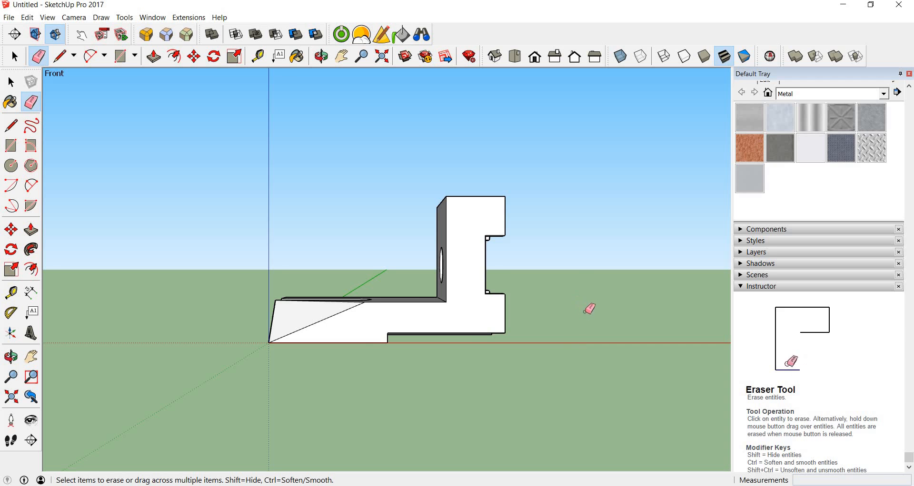
- Lay a guide along the red axis and draw a circle of 4 m radius on it, clear of the bracket
middle_click_drag(577, 316, 120, 386)
mouse_move(591, 249)
middle_mouse_down()
mouse_move(520, 311)
mouse_move(588, 371)
middle_mouse_up()
key("t")
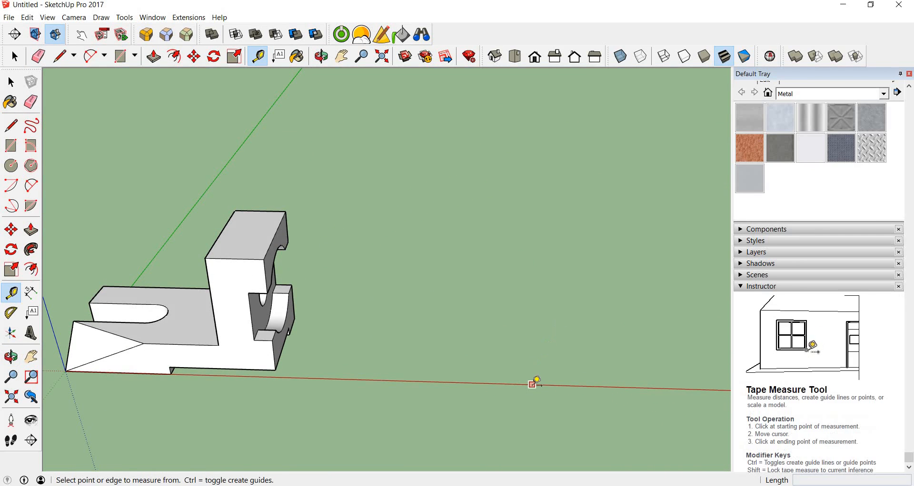
left_click(534, 383)
key("Escape")
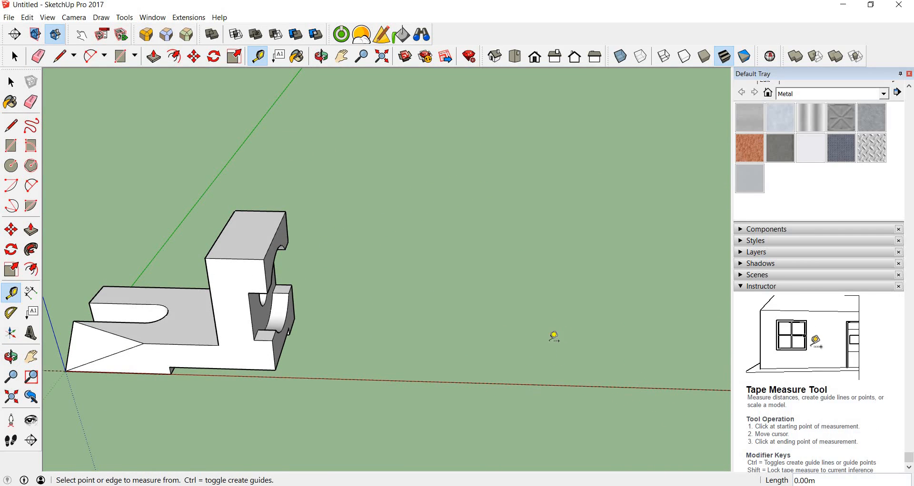
key("c")
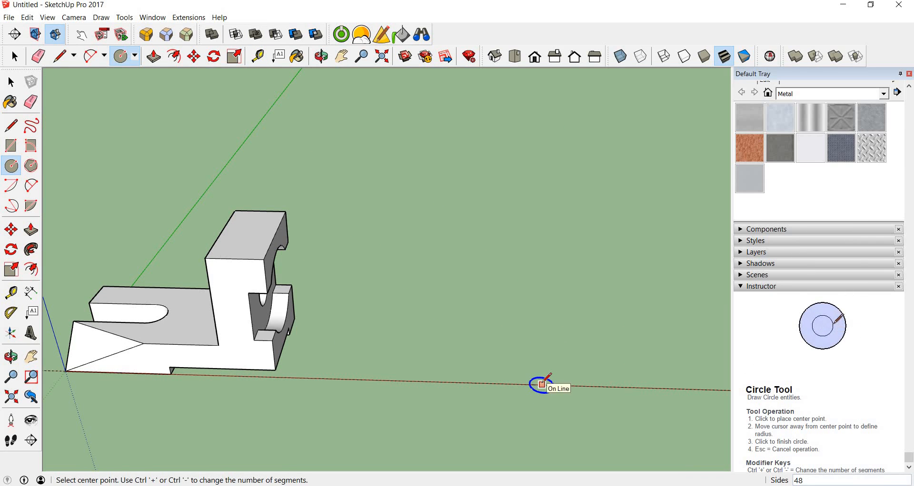
left_click(542, 384)
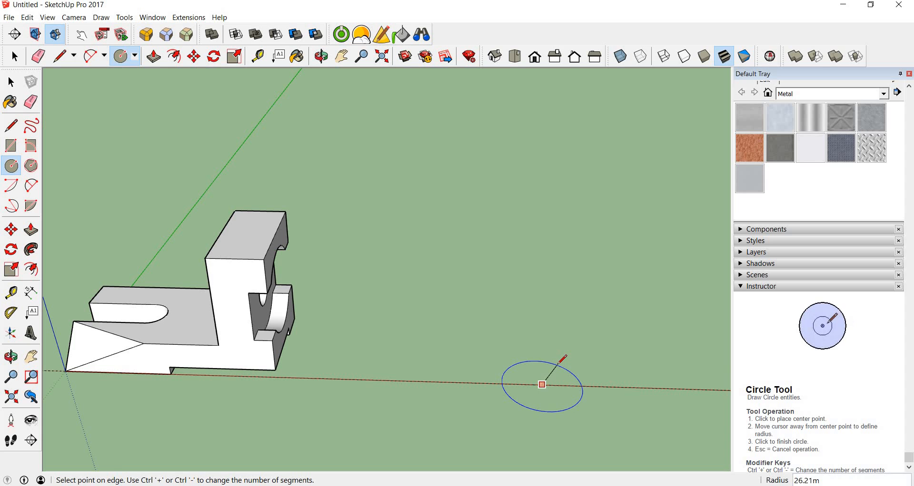
type("4")
key("Return")
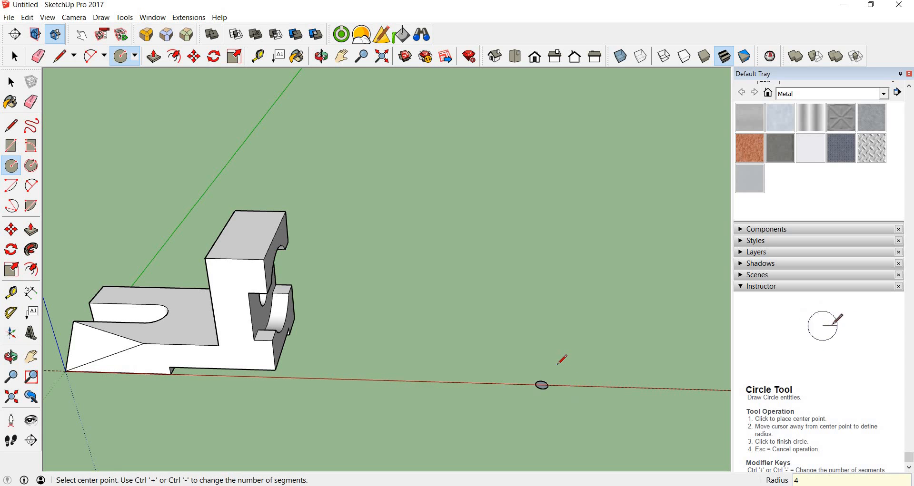
- Pull the circle up into a tall cylinder and extend its top by about 16 m more
scroll(540, 386, "up", 3)
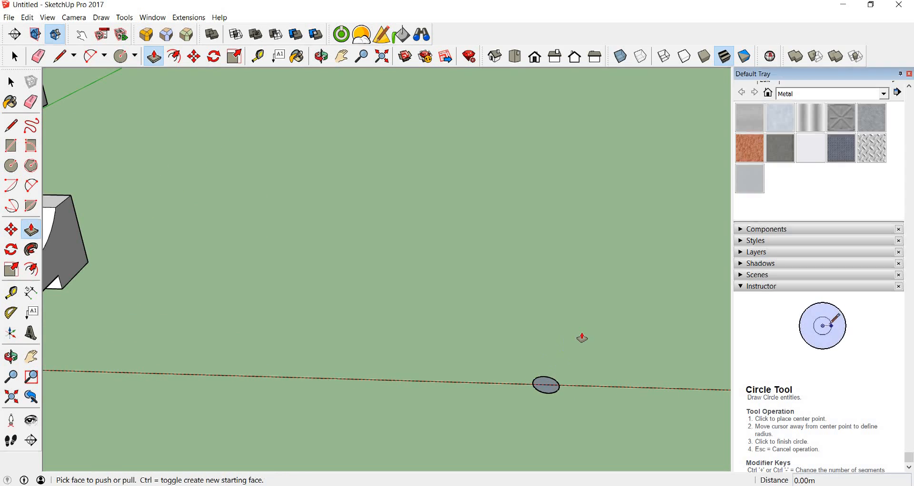
key("p")
scroll(582, 338, "down", 1)
left_click(555, 372)
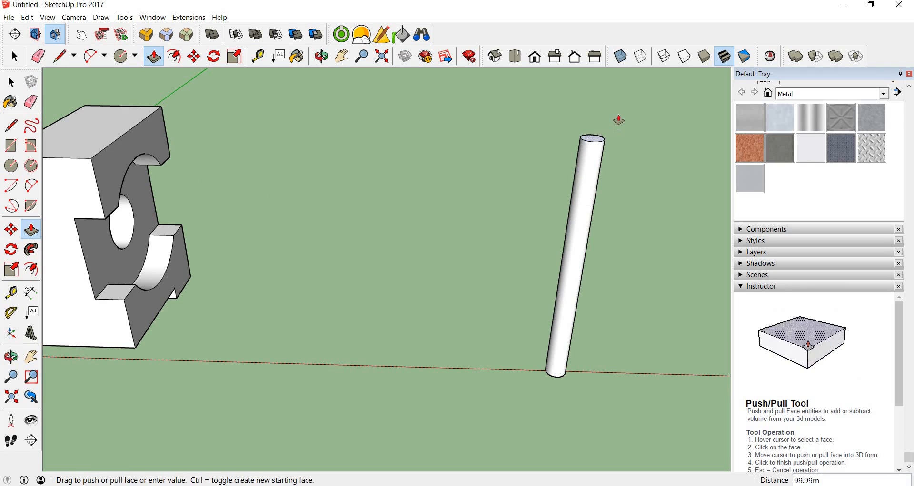
left_click(633, 114)
scroll(639, 129, "down", 3)
middle_click_drag(646, 128, 480, 162)
left_click(593, 203)
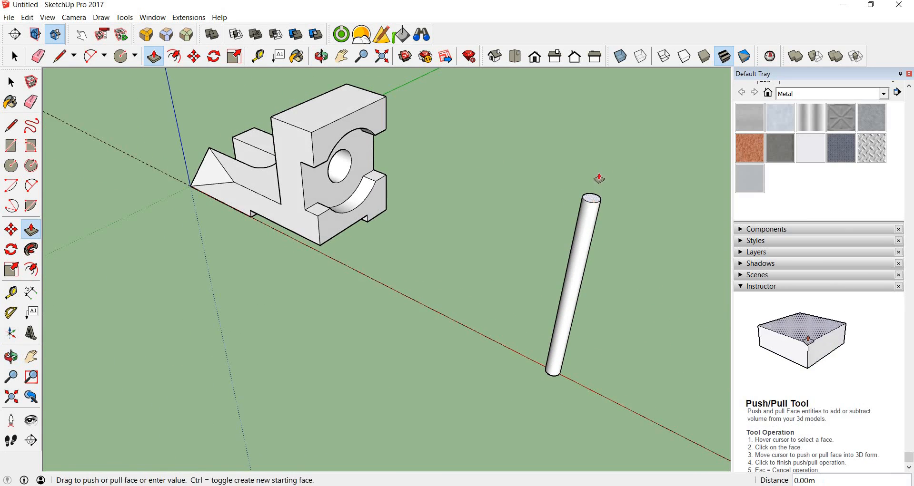
left_click(597, 175)
scroll(629, 237, "down", 2)
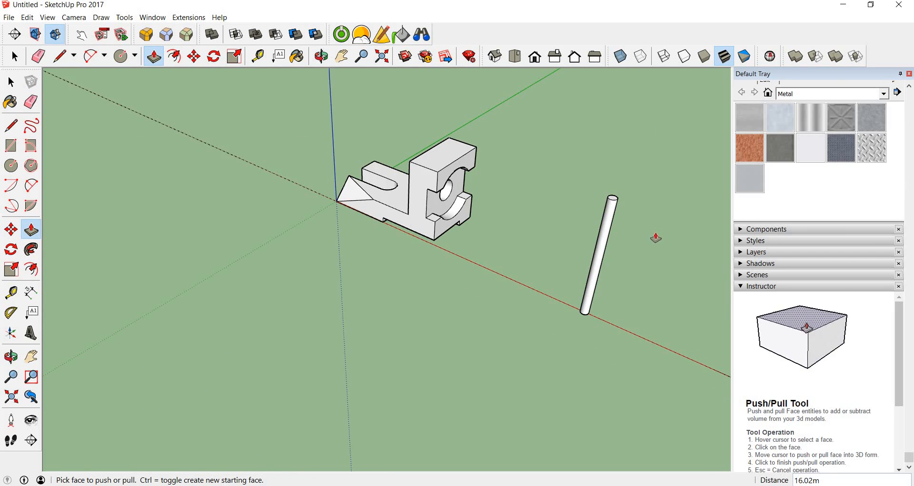
middle_click_drag(595, 246, 575, 228)
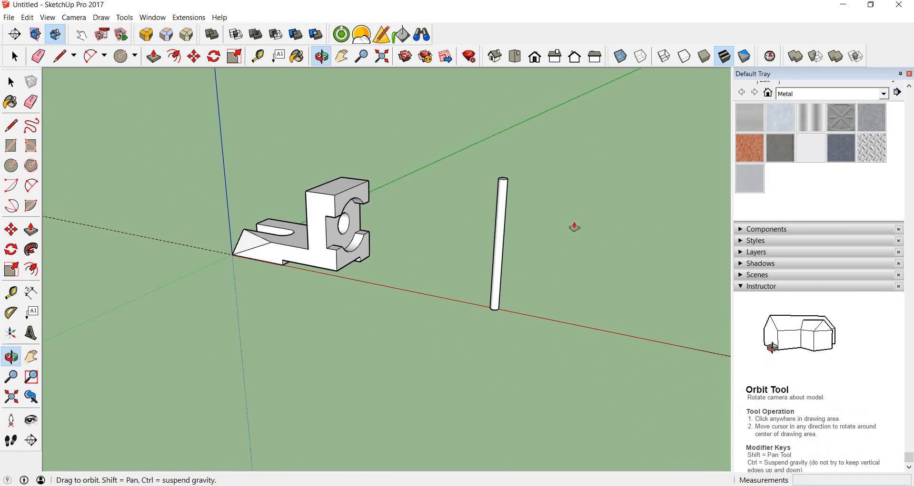
- Make the whole cylinder a component named DRILL BIT
key("space")
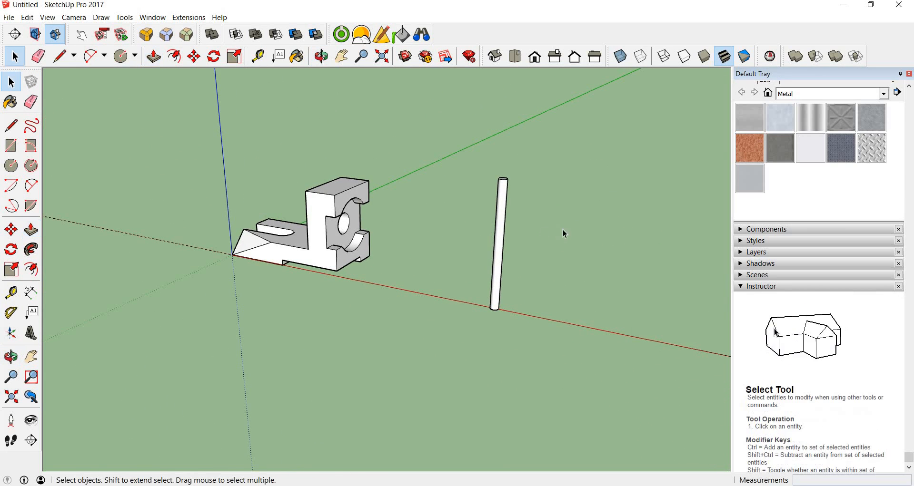
left_click(499, 213)
right_click(500, 213)
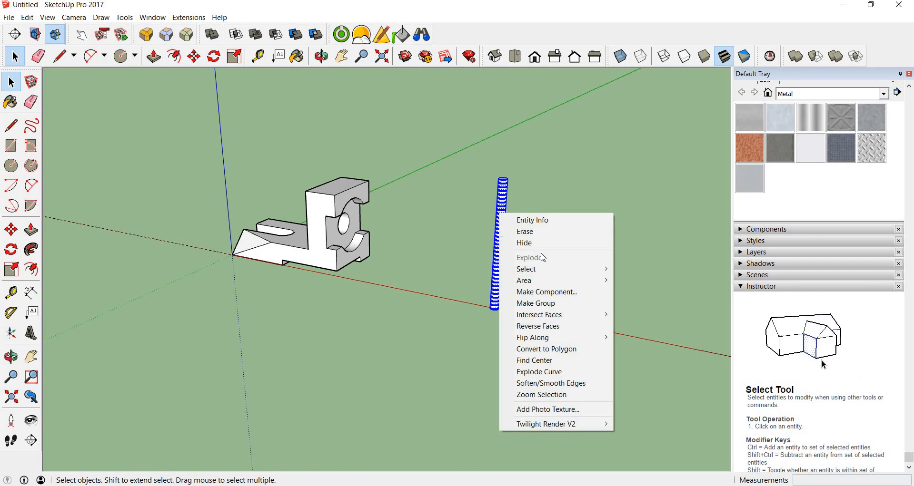
left_click(547, 292)
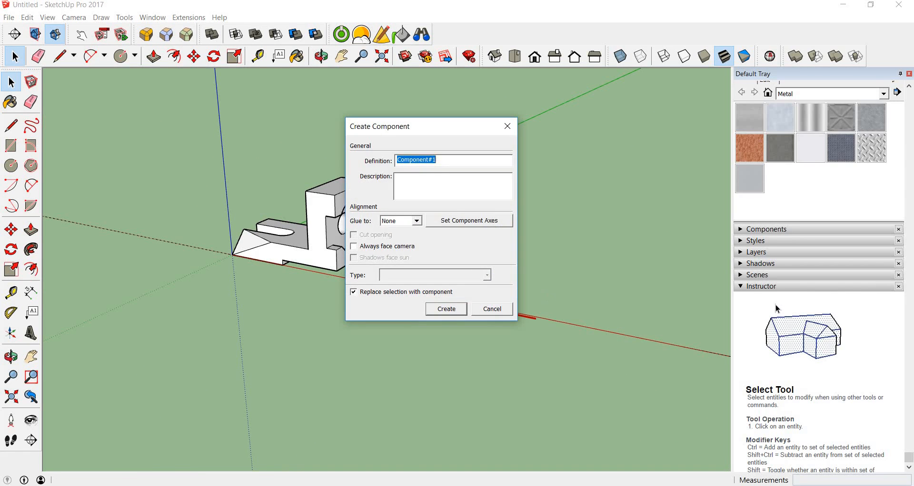
type("Dr")
key("BackSpace")
type("RILL BIT")
key("Return")
- Unhide the hidden group at the origin, inspect it up close, and hide it again
scroll(869, 228, "up", 6)
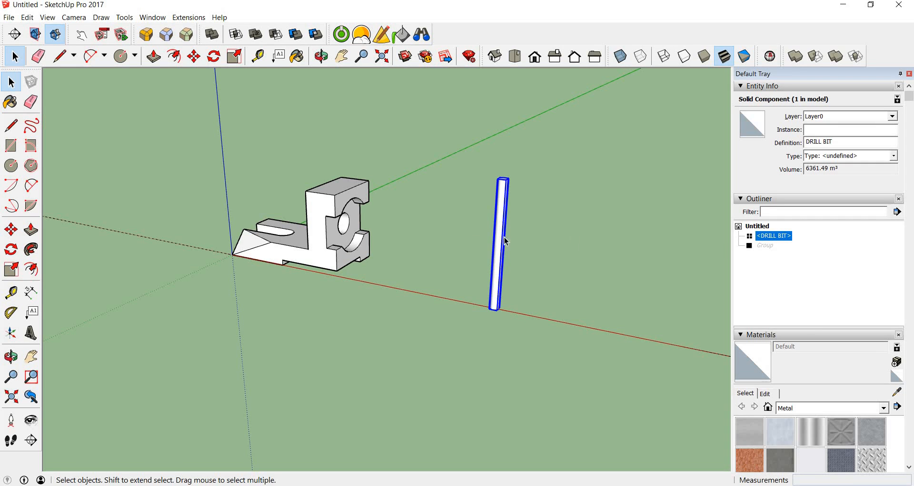
left_click(771, 254)
left_click(768, 247)
right_click(767, 247)
left_click(800, 276)
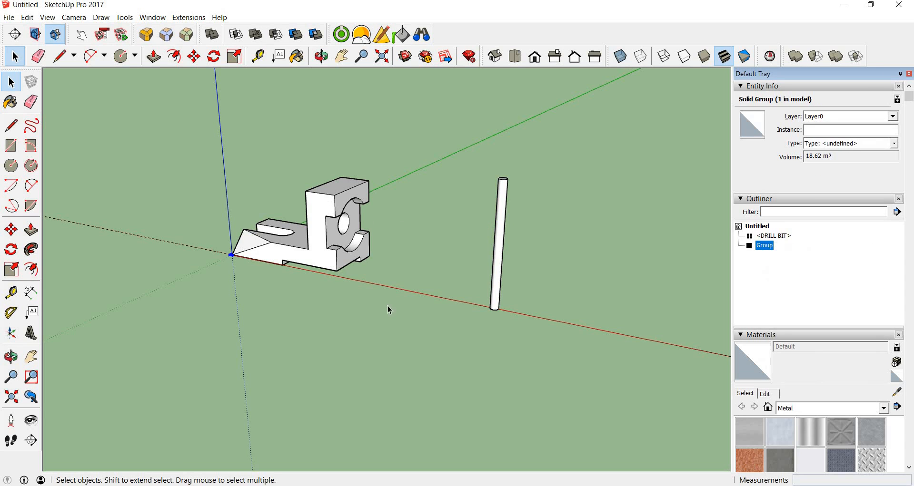
scroll(239, 261, "up", 10)
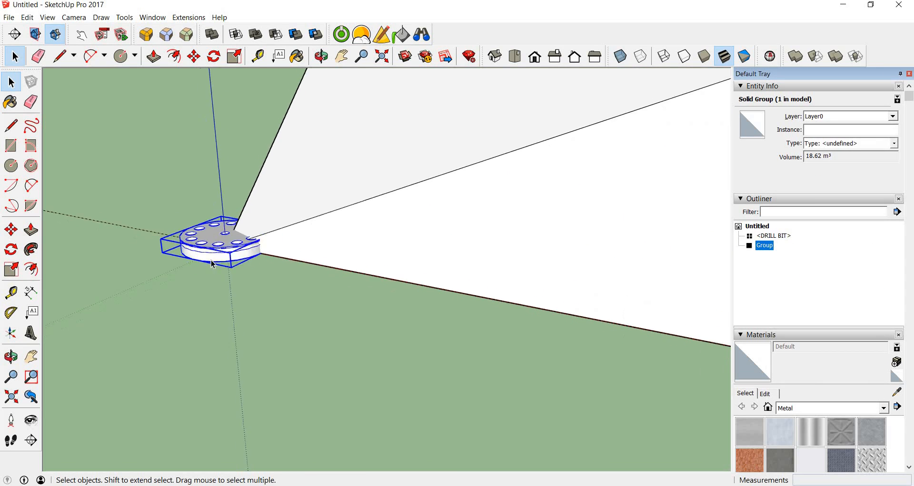
right_click(766, 249)
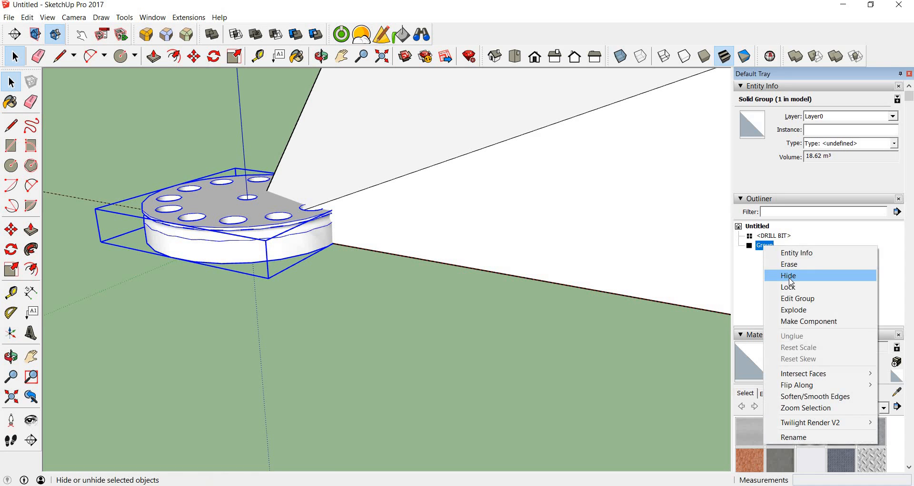
left_click(787, 275)
scroll(485, 267, "down", 2)
scroll(485, 268, "down", 5)
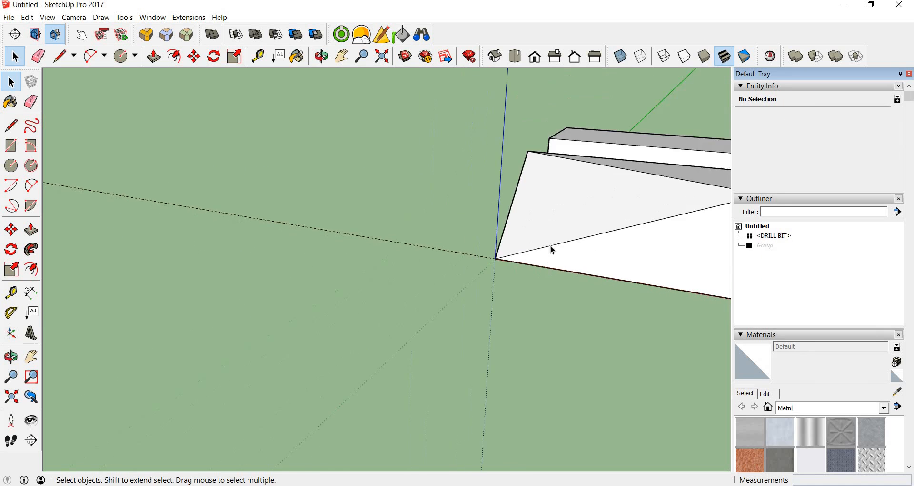
middle_click_drag(594, 284, 580, 222)
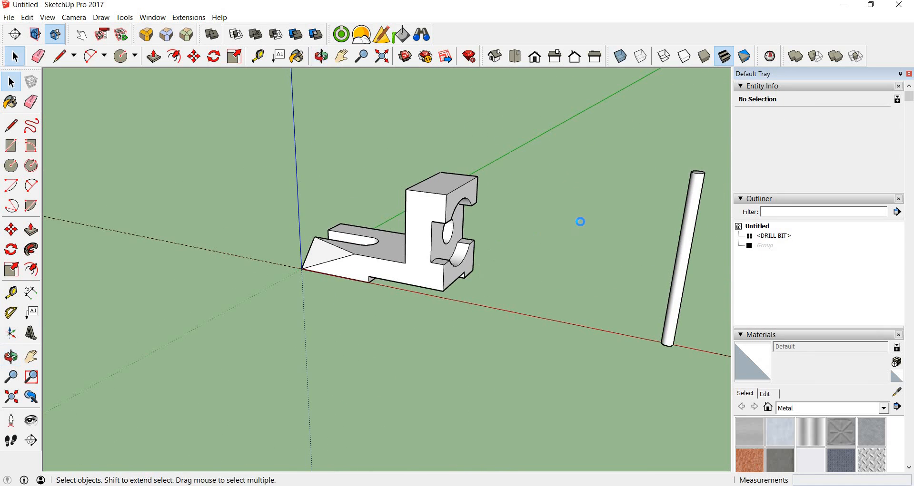
left_click(432, 208)
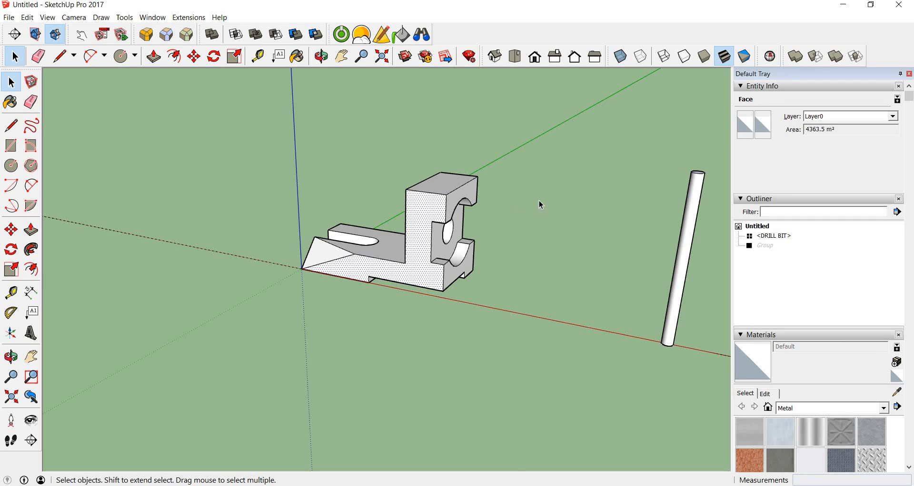
left_click(578, 379)
left_click(519, 485)
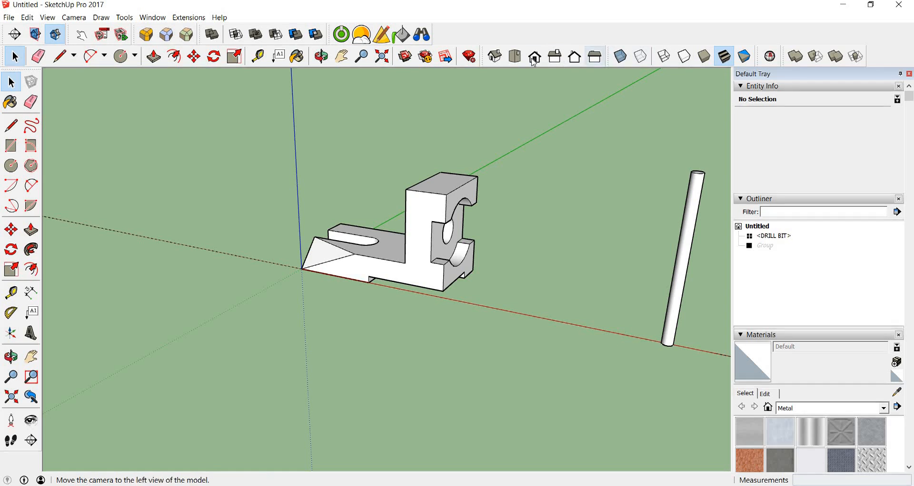
- In top view, place guides over the upright's top face, 12 m in from its front edge and 20 m in from its outer edge
left_click(521, 58)
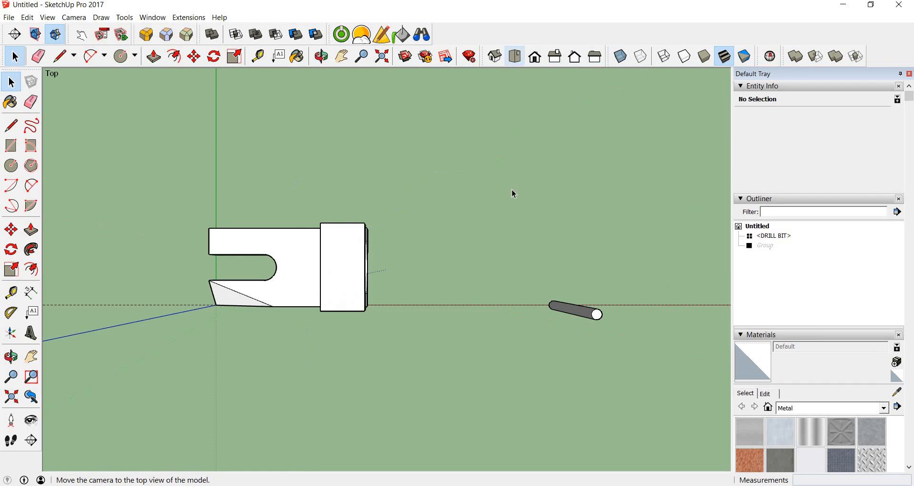
key("t")
left_click(335, 312)
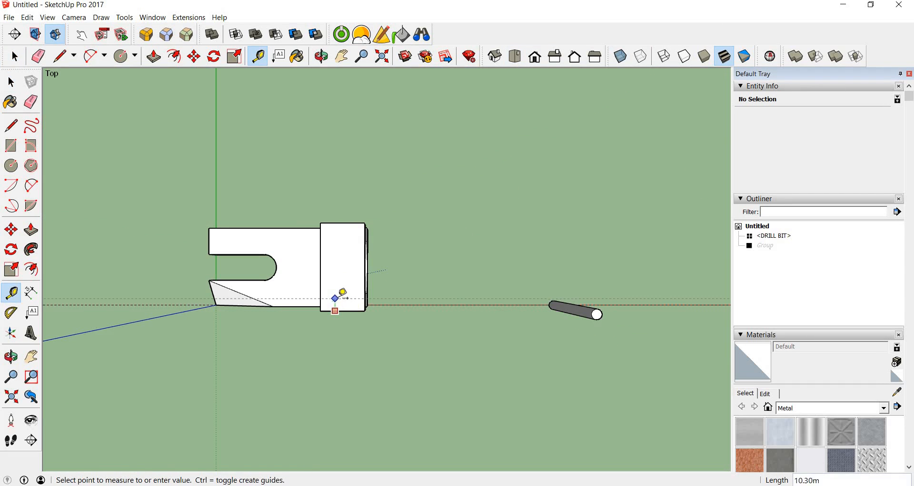
left_click(341, 293)
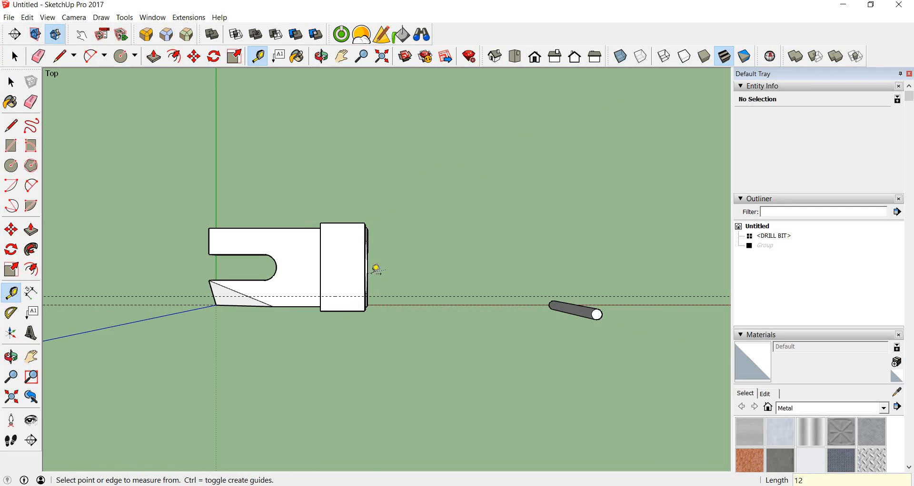
left_click(365, 280)
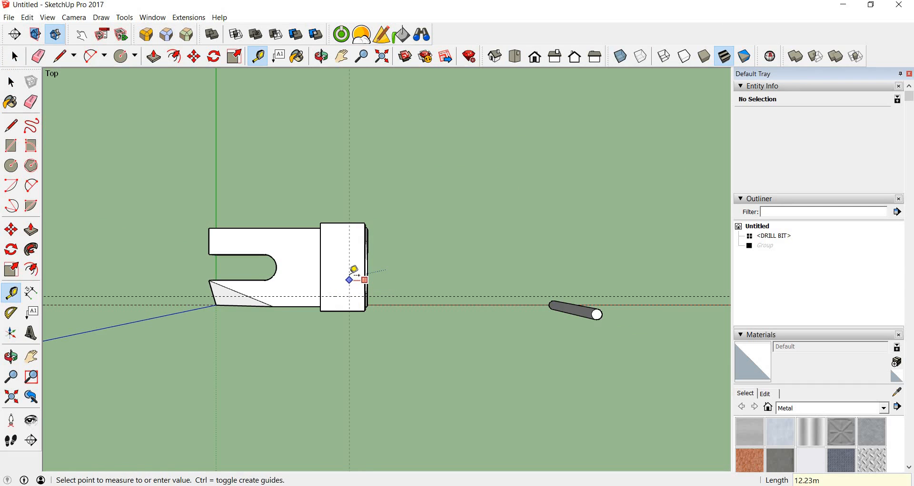
type("20")
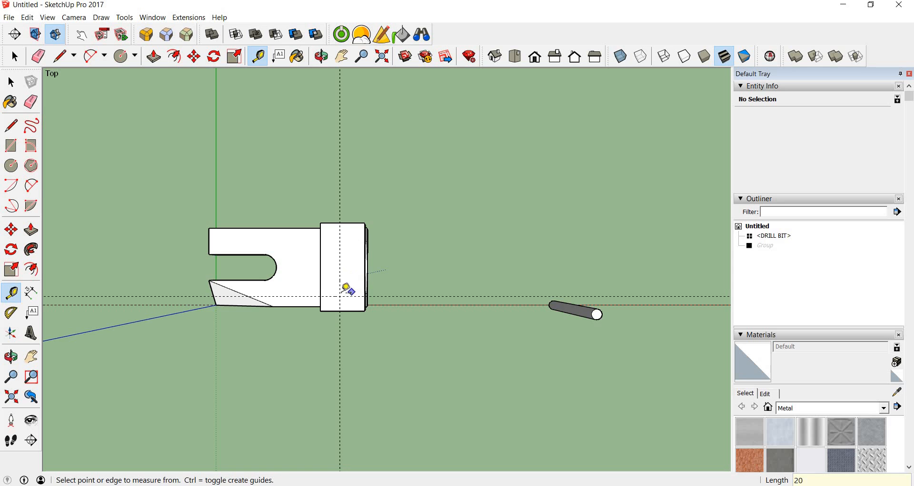
key("Return")
scroll(346, 288, "up", 5)
scroll(339, 301, "up", 3)
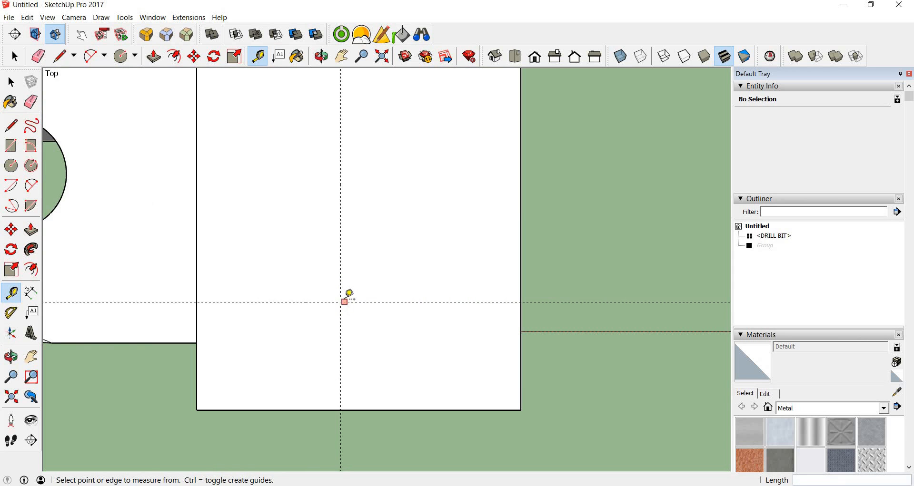
scroll(342, 300, "down", 4)
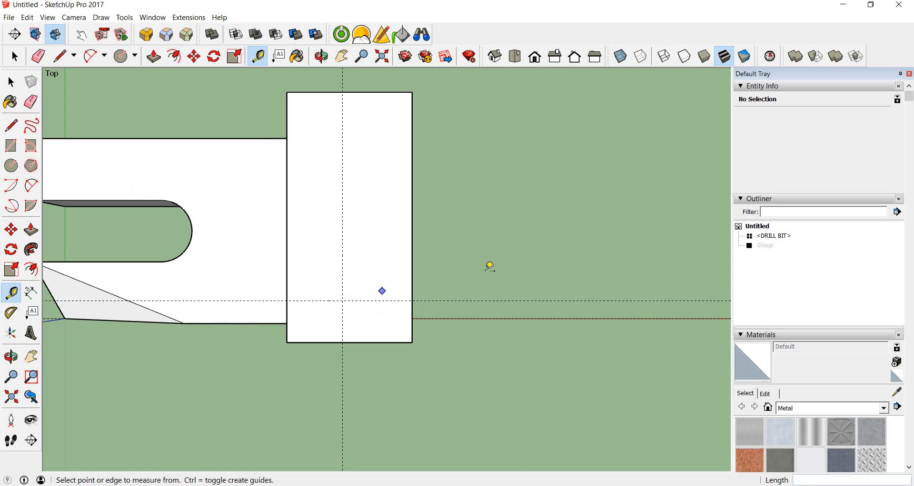
scroll(502, 238, "down", 2)
- Make all of the bracket's connected geometry a component named MAIN BODY
key("space")
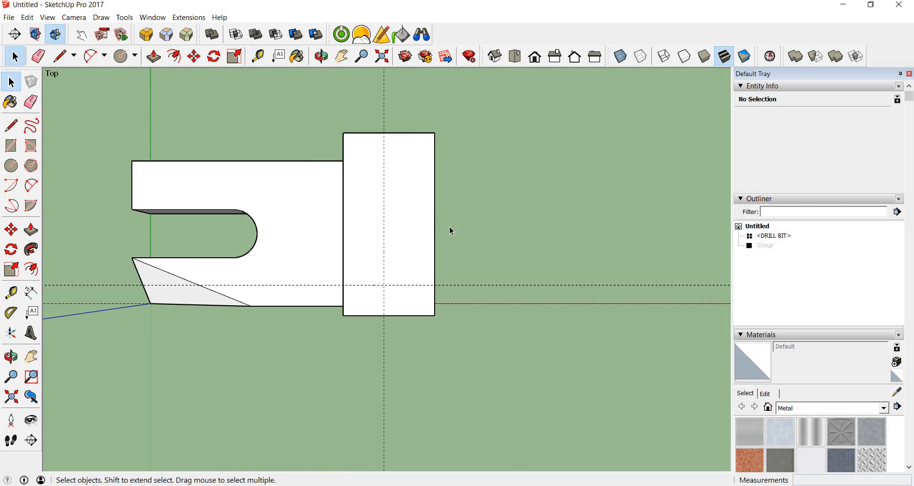
triple_click(419, 223)
right_click(419, 222)
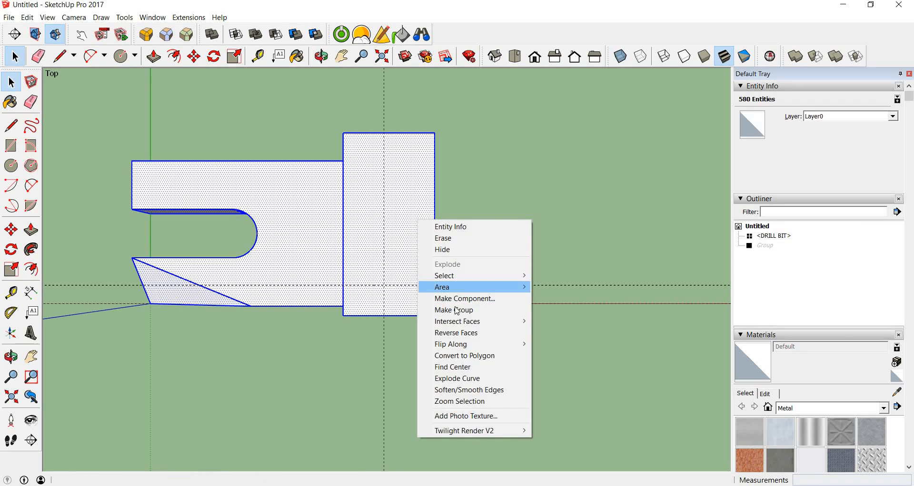
left_click(457, 298)
type("MAIN BODY")
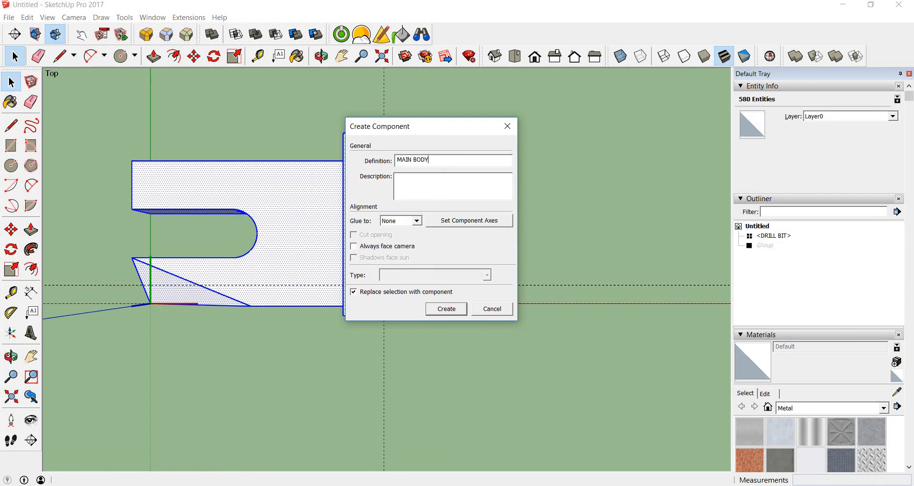
left_click(448, 309)
left_click(493, 256)
- Move the DRILL BIT component from beside the bracket onto the top of the upright on MAIN BODY
scroll(497, 262, "down", 2)
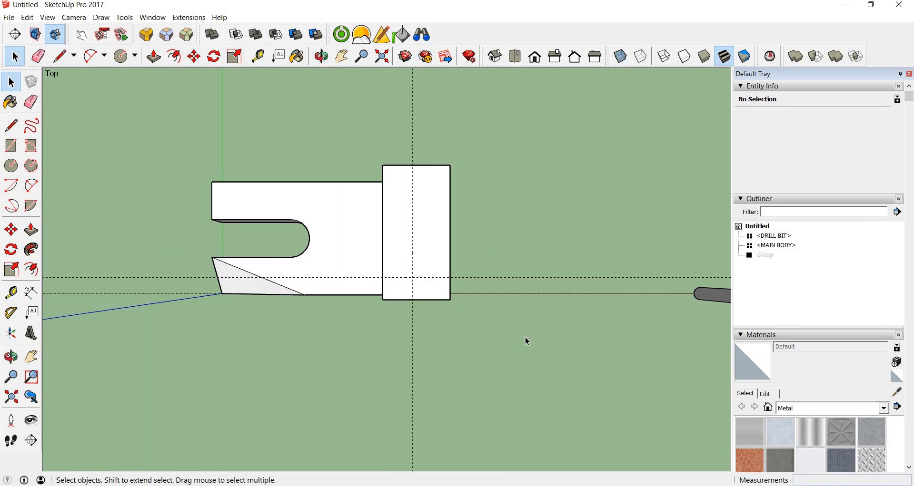
middle_click_drag(526, 337, 670, 313)
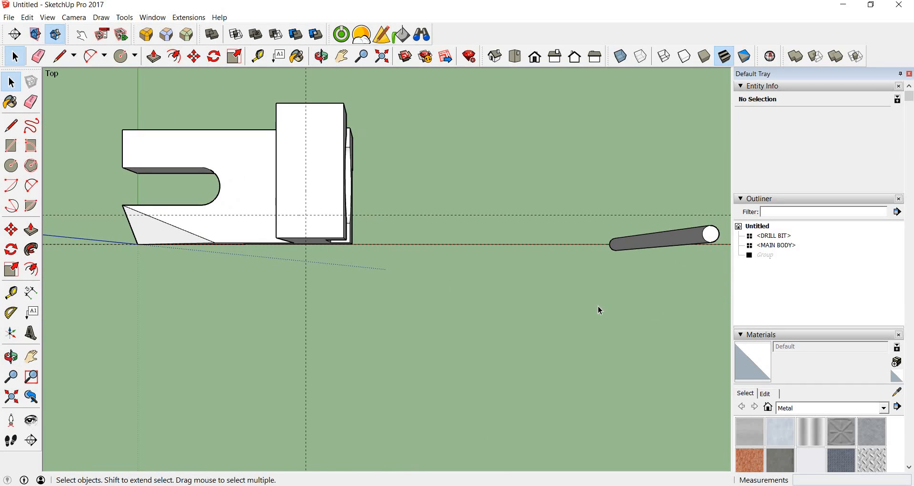
key("m")
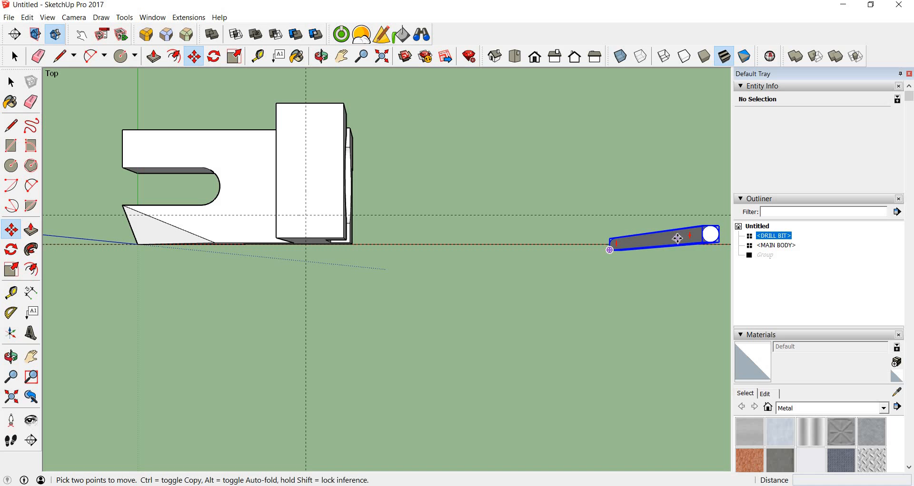
left_click(677, 238)
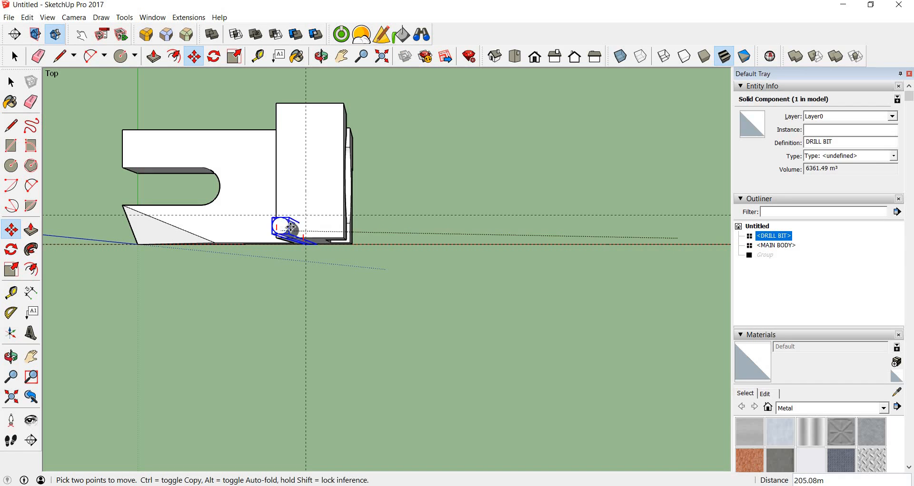
left_click(300, 181)
scroll(297, 184, "up", 2)
middle_click_drag(436, 258, 241, 280)
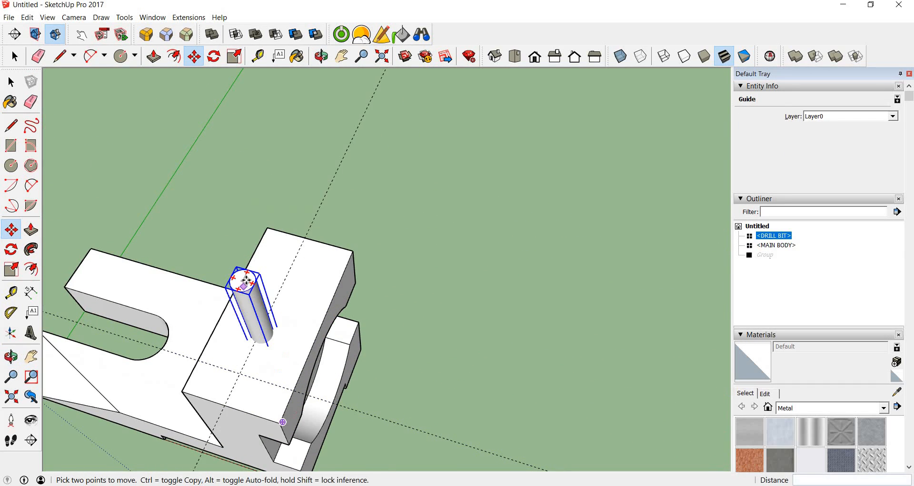
scroll(242, 278, "up", 3)
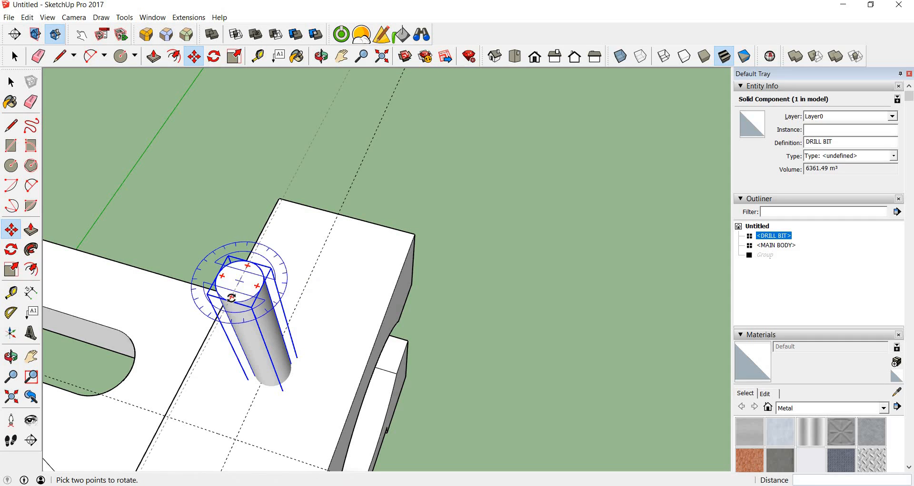
- Open DRILL BIT for editing and draw a line on its top face from the centre to the rim, along the upright's length
middle_click_drag(239, 282, 304, 302)
key("space")
double_click(246, 312)
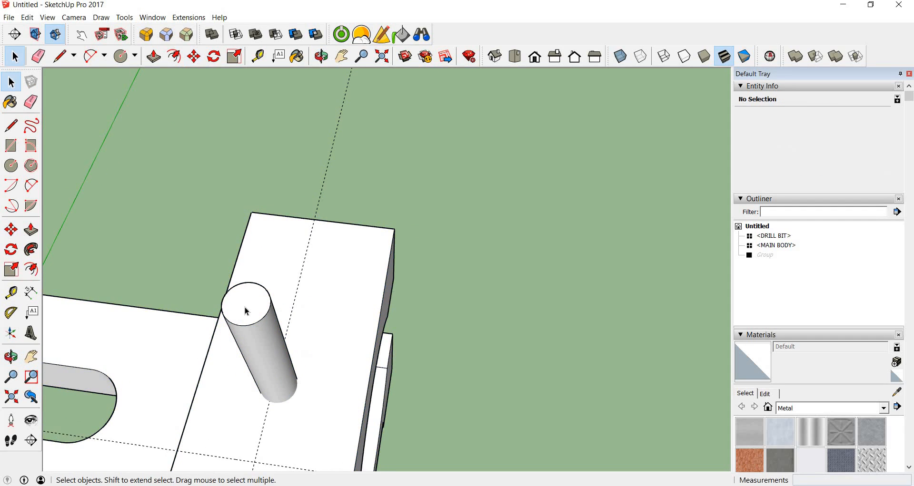
scroll(248, 313, "up", 3)
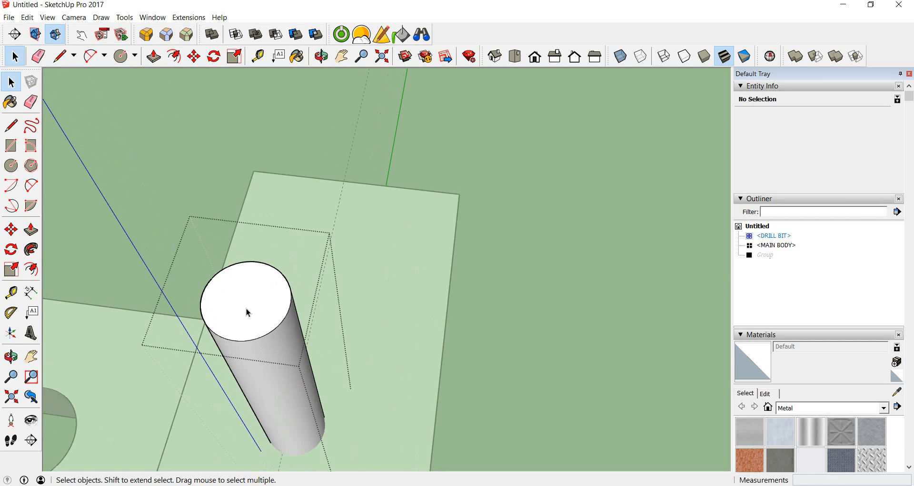
left_click(254, 266)
key("t")
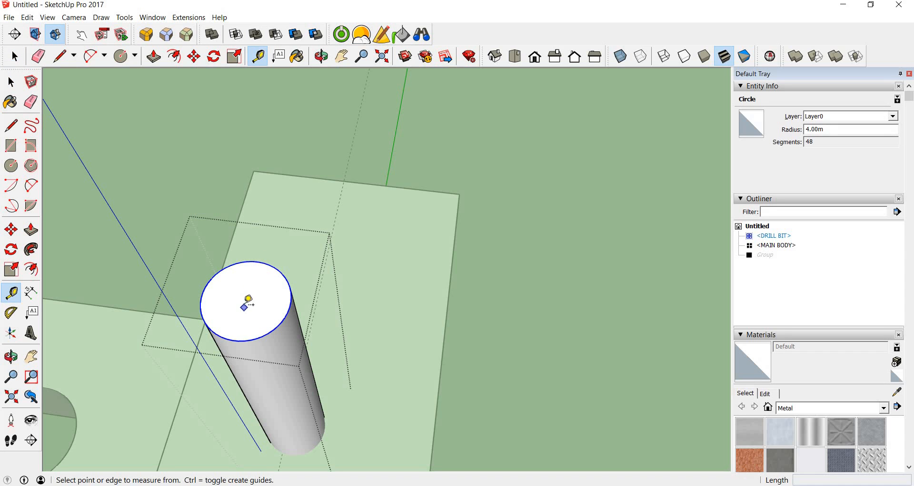
key("l")
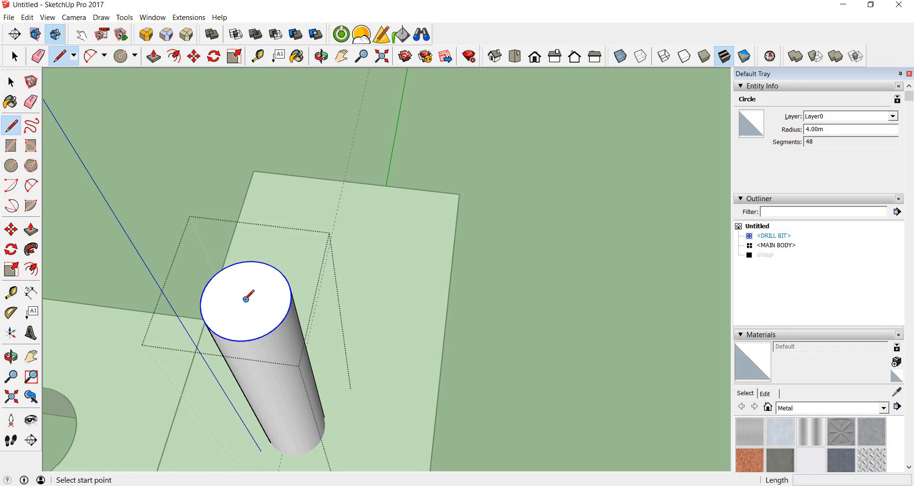
left_click(246, 299)
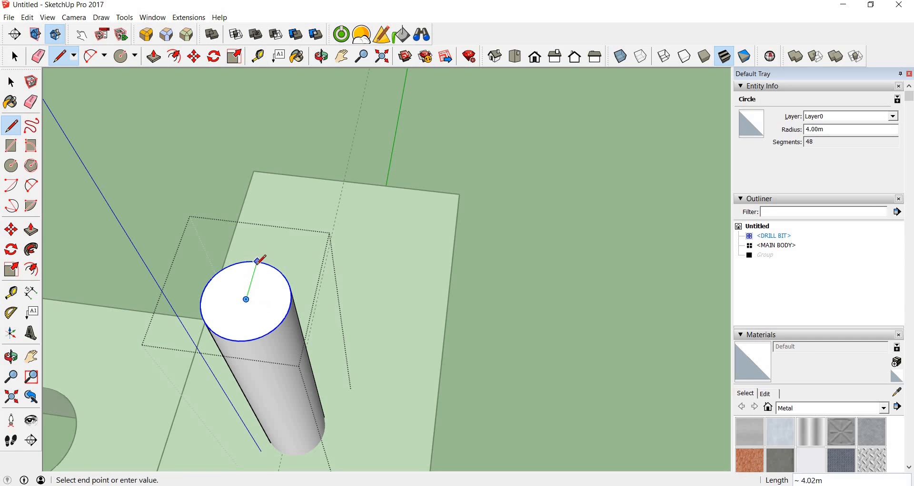
left_click(257, 261)
- Place a guide on the radius line and a parallel one beside it, and erase the line with its guide
key("t")
left_click(256, 275)
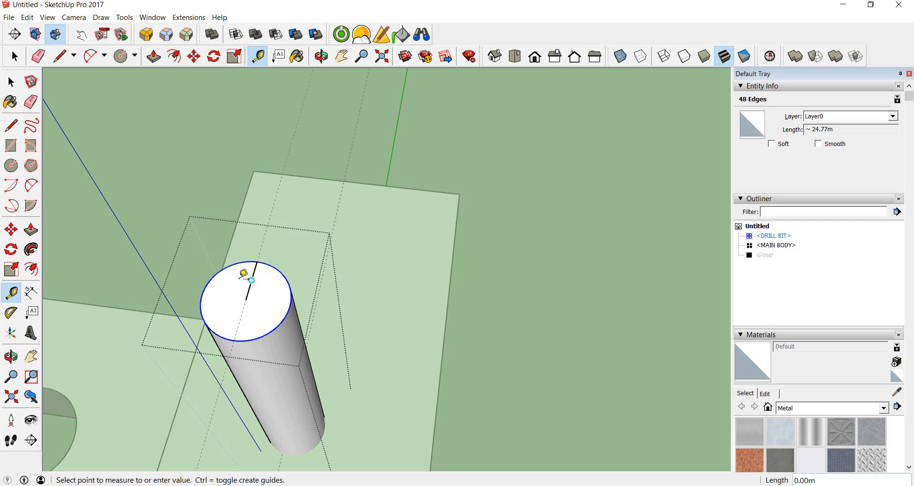
left_click(255, 276)
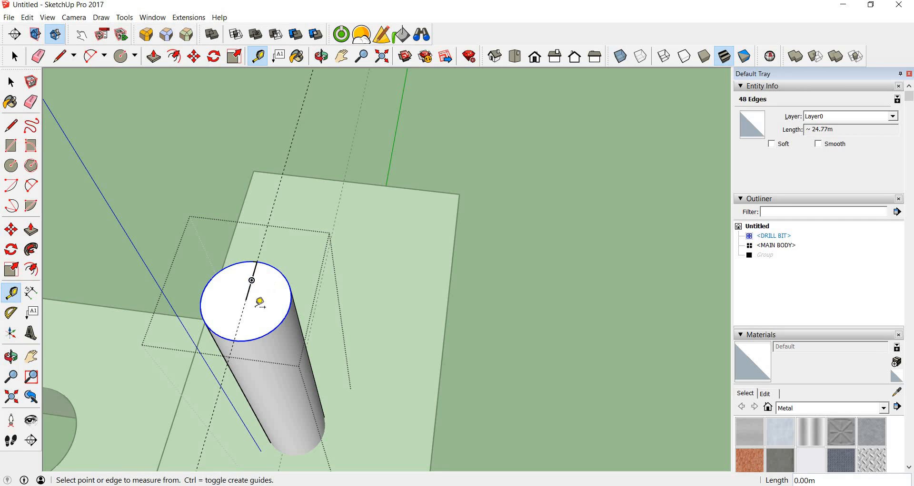
scroll(260, 303, "up", 4)
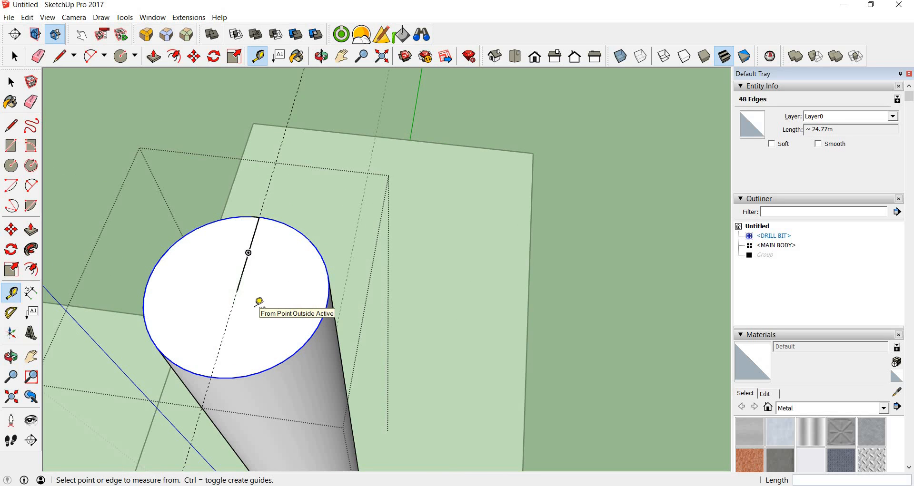
left_click(245, 264)
left_click(236, 267)
key("e")
left_click_drag(250, 267, 242, 267)
- Place a parallel guide through the centre of the cylinder's top face and erase the off-centre guide
key("t")
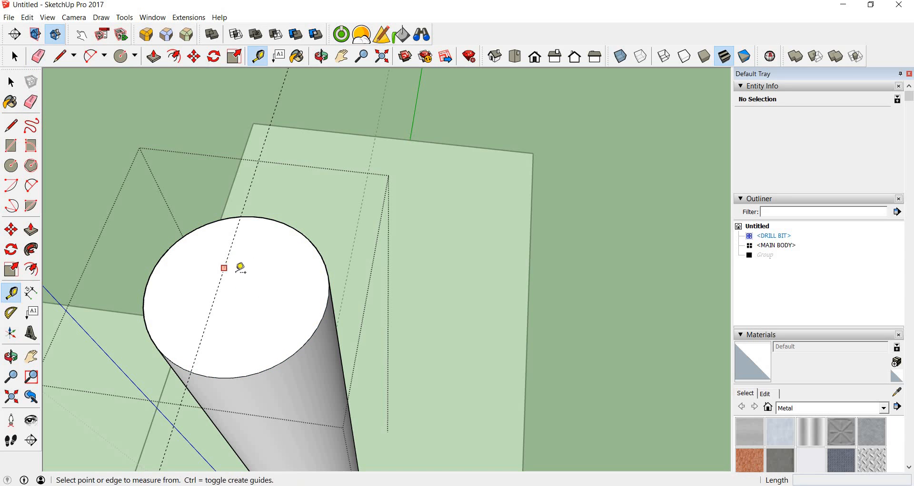
left_click(225, 267)
left_click(239, 288)
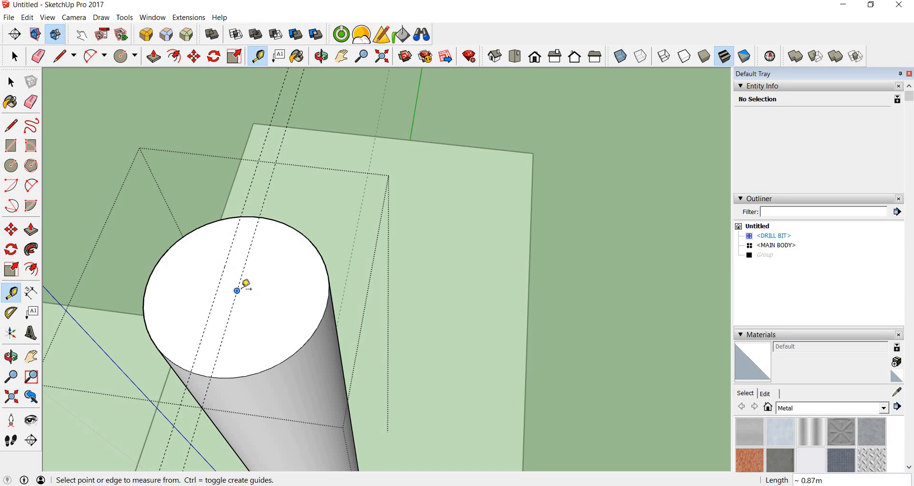
key("e")
left_click(222, 278)
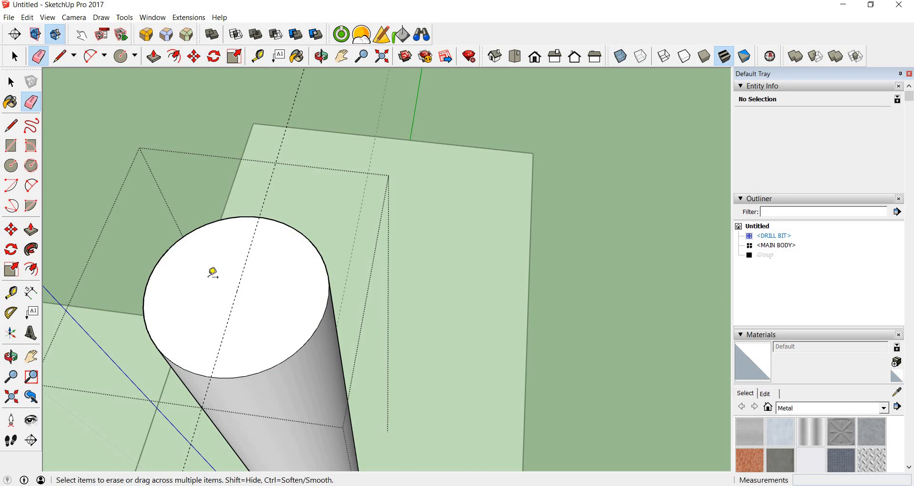
- Draw a radius line across the top face, perpendicular to the guide, place a parallel guide beside it, and erase the line
key("t")
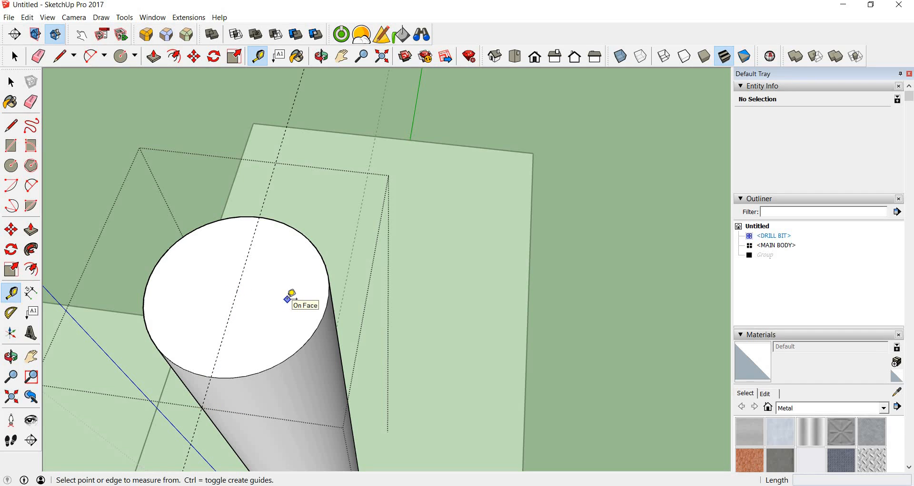
key("l")
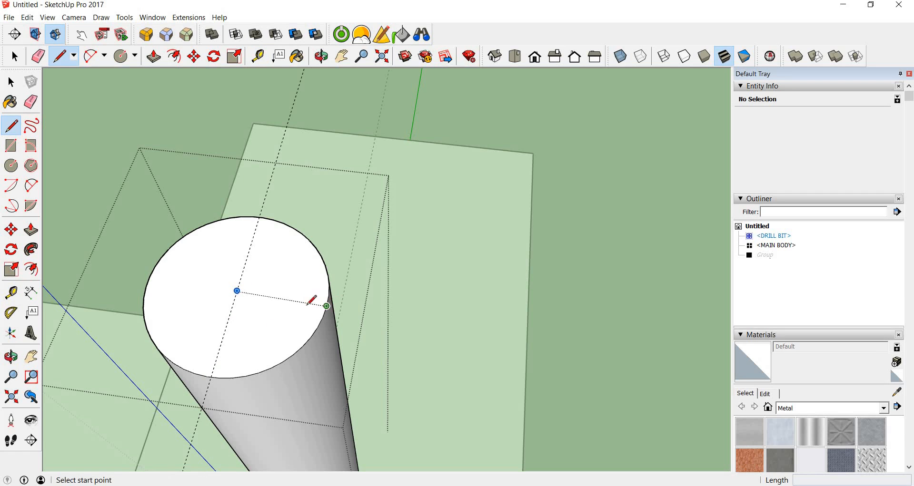
left_click(236, 291)
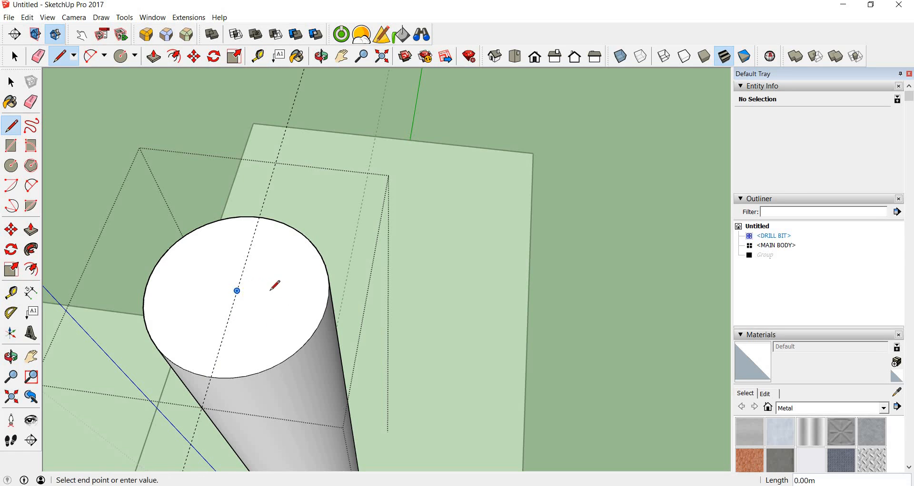
left_click(328, 302)
key("t")
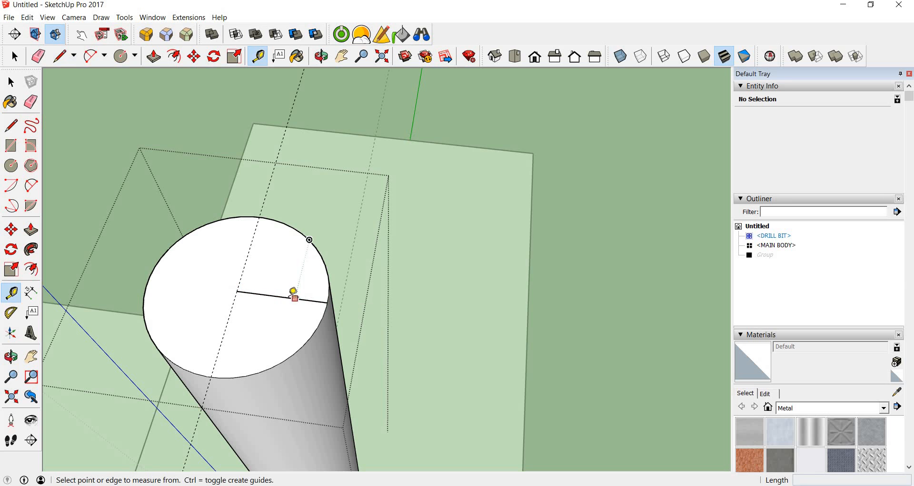
left_click(285, 296)
left_click(295, 281)
key("e")
left_click(291, 296)
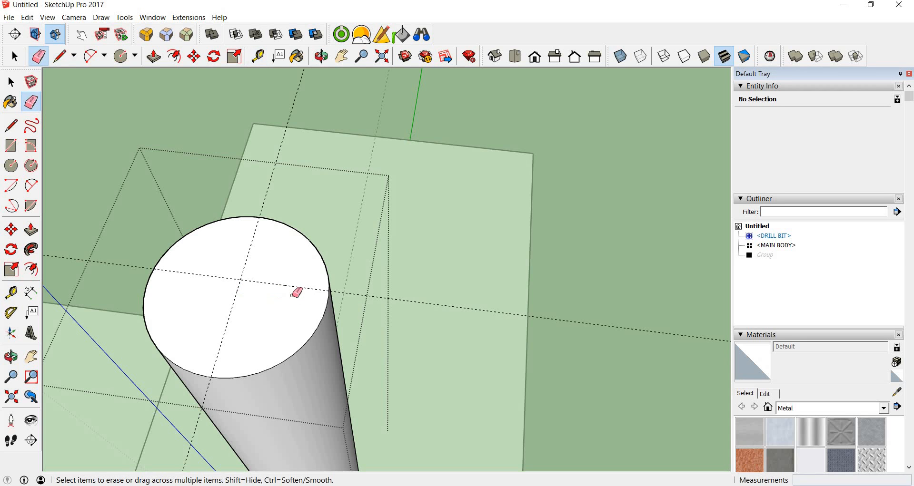
- Place a copy of the crosswise guide at the centre of the cylinder's top face and erase the off-centre one
key("t")
left_click(298, 286)
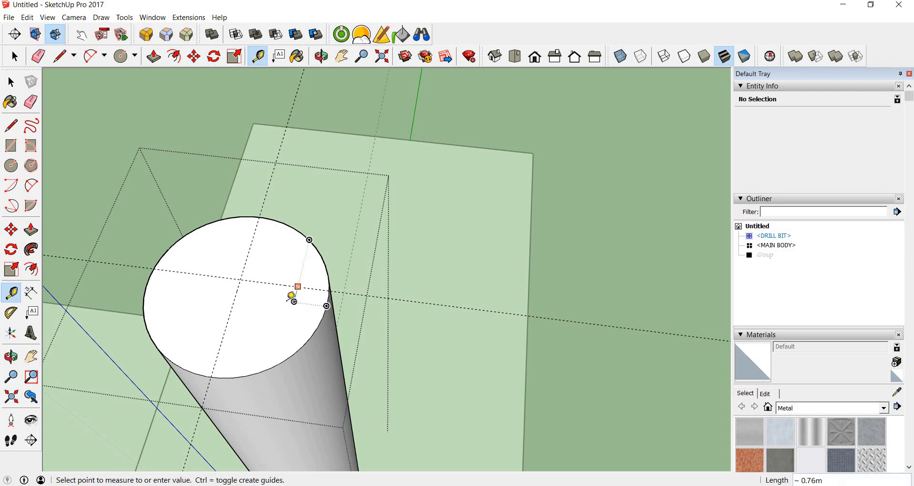
left_click(286, 299)
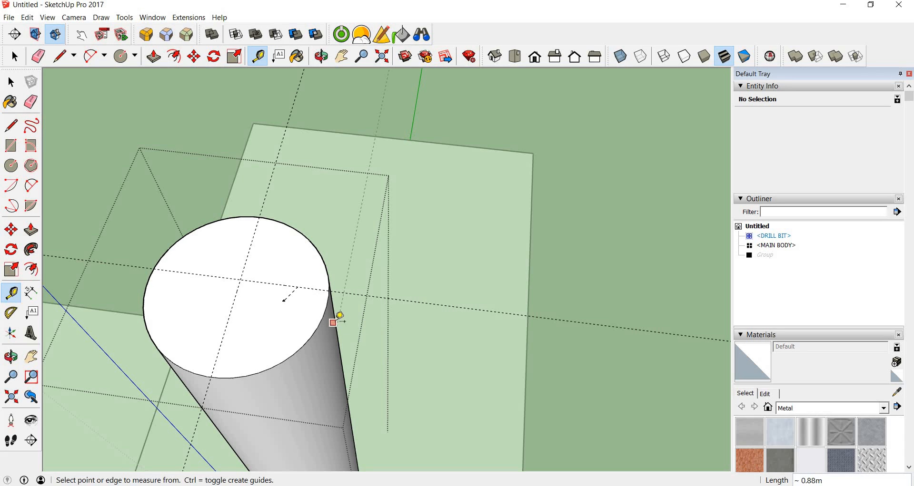
left_click(299, 290)
left_click(293, 299)
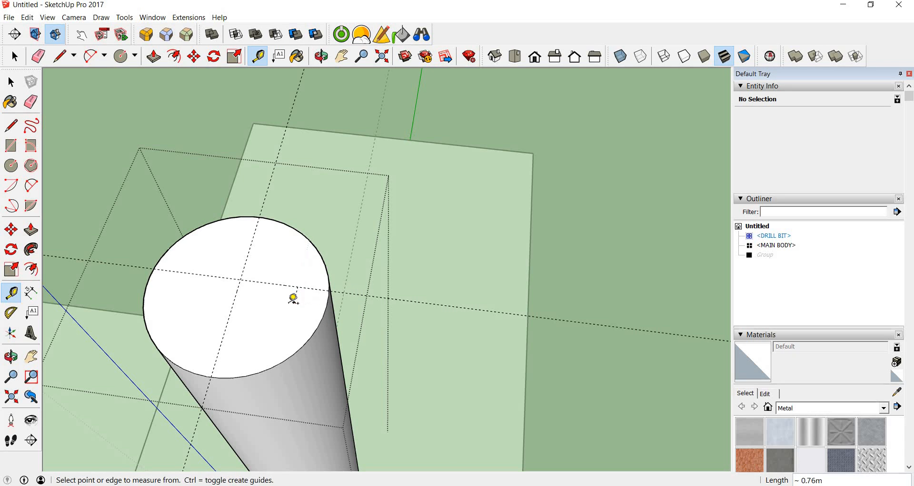
left_click(258, 282)
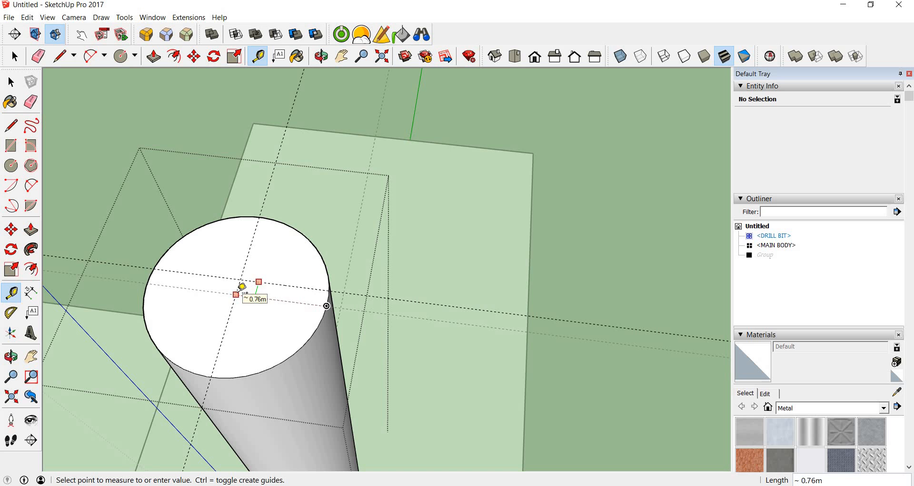
left_click(242, 287)
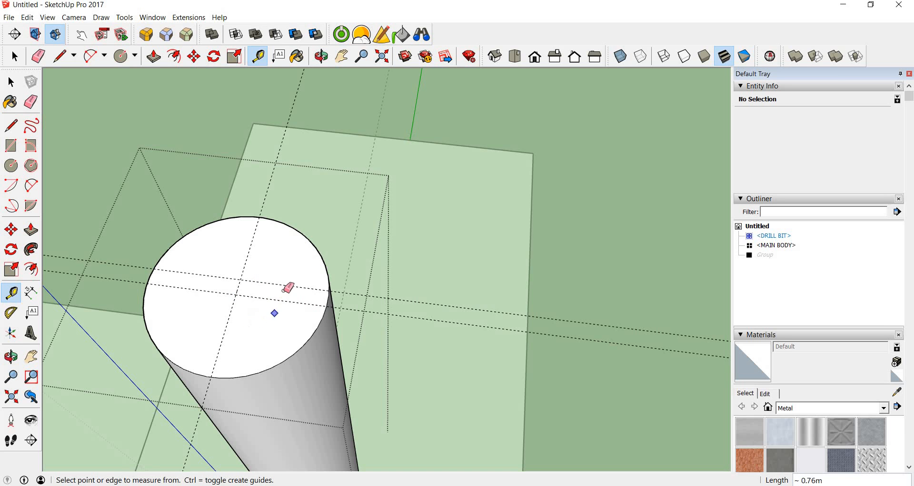
key("e")
- Replace the crosswise guide with a parallel one passing exactly through the centre point of the cylinder's top face
scroll(282, 269, "down", 1)
mouse_move(280, 268)
middle_mouse_down()
mouse_move(298, 369)
mouse_move(317, 400)
mouse_move(294, 315)
mouse_move(377, 309)
mouse_move(420, 285)
mouse_move(400, 282)
mouse_move(420, 280)
middle_mouse_up()
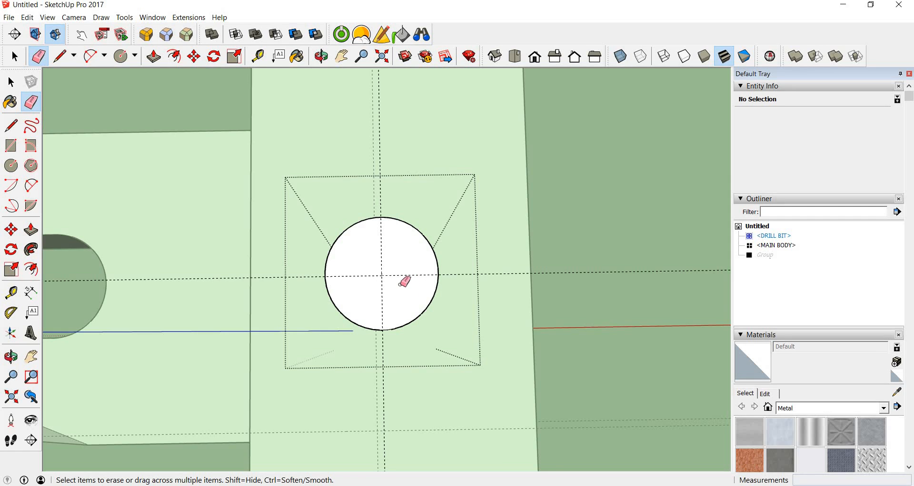
key("l")
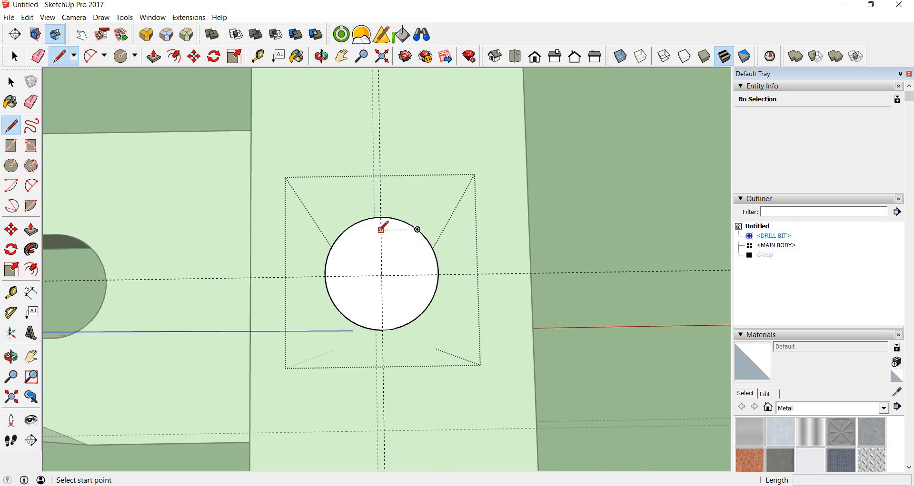
scroll(381, 224, "up", 5)
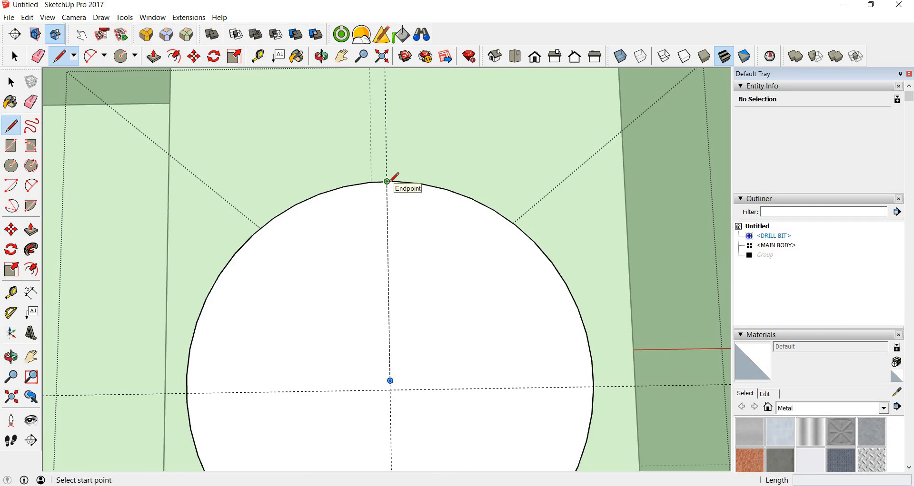
key("t")
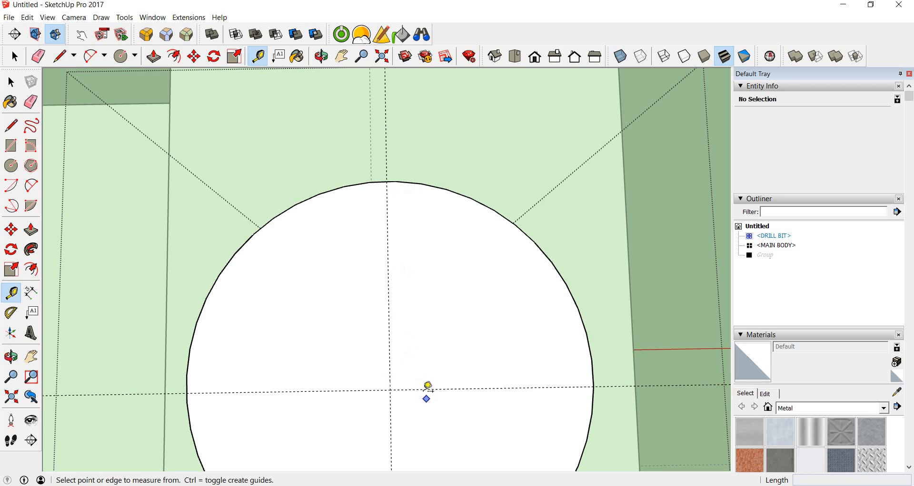
left_click(422, 389)
left_click(391, 381)
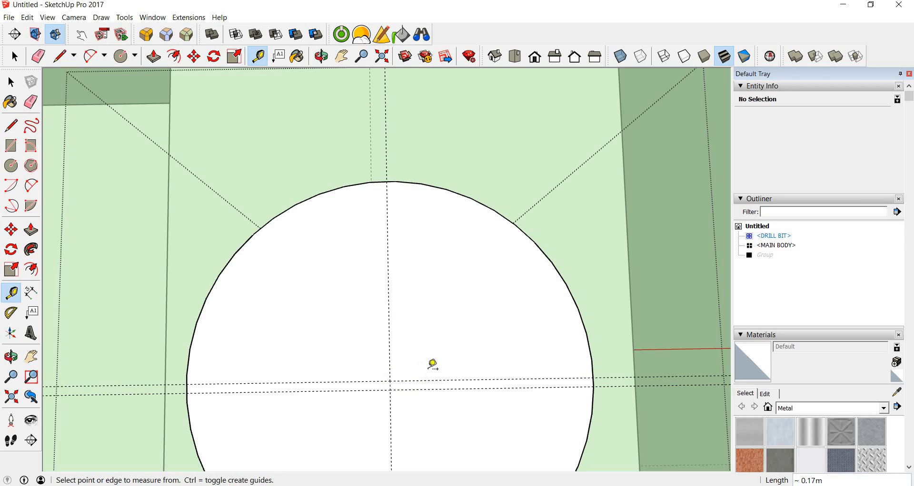
key("e")
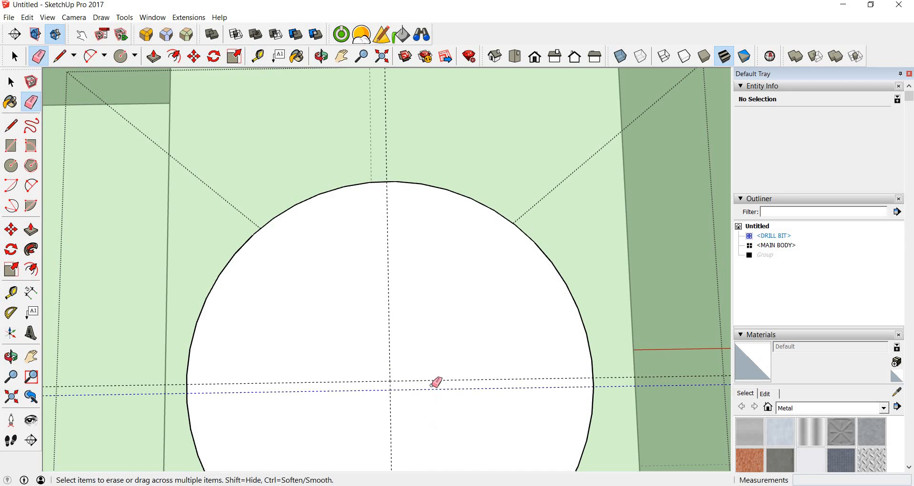
- Finish editing DRILL BIT and return to the whole model with the cylinder's top face in view
scroll(436, 383, "down", 10)
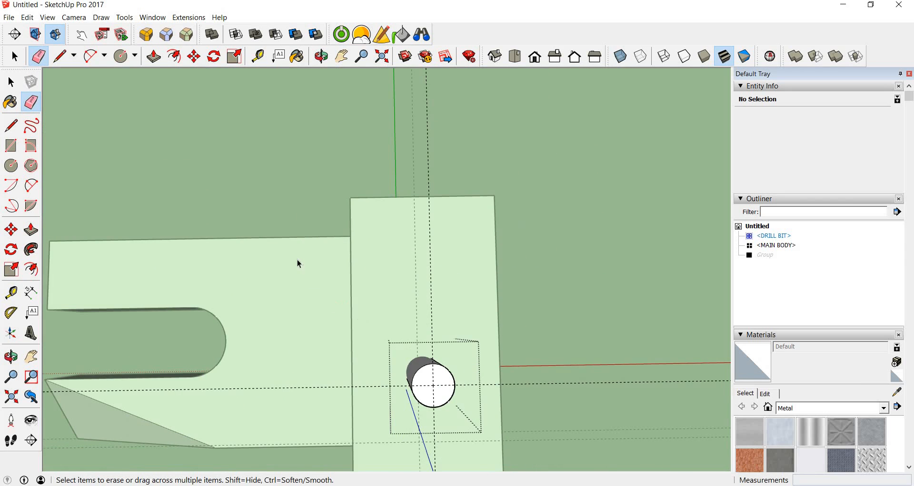
key("space")
left_click(296, 197)
middle_click_drag(611, 382, 418, 269)
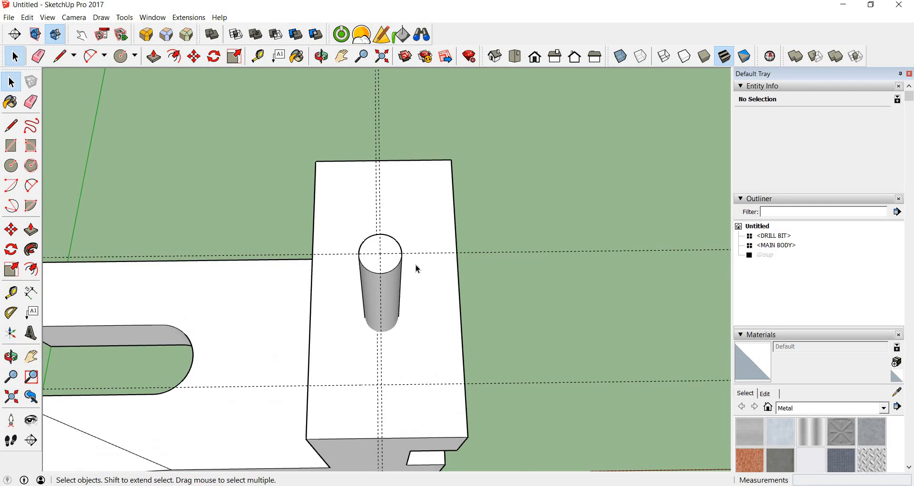
- Move the DRILL BIT cylinder about 6.3 m across the top face of MAIN BODY's upright
key("m")
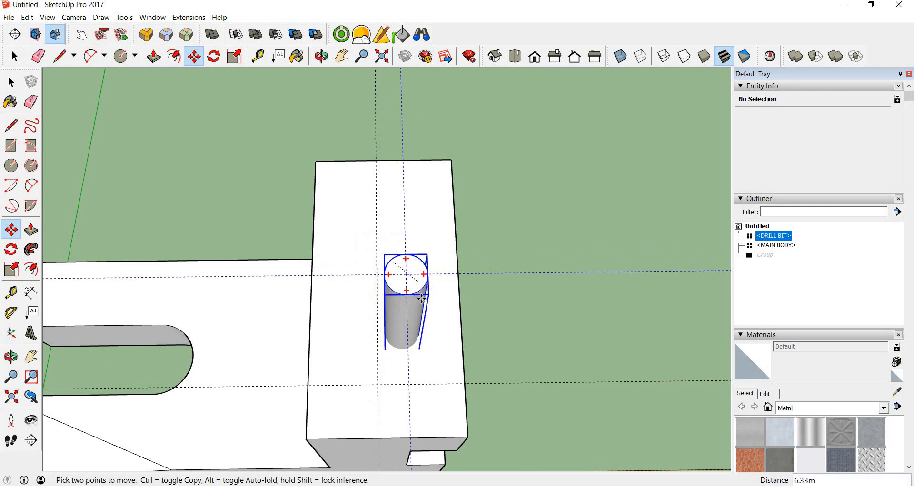
left_click(388, 262)
left_click(427, 298)
scroll(421, 340, "down", 3)
scroll(449, 376, "up", 5)
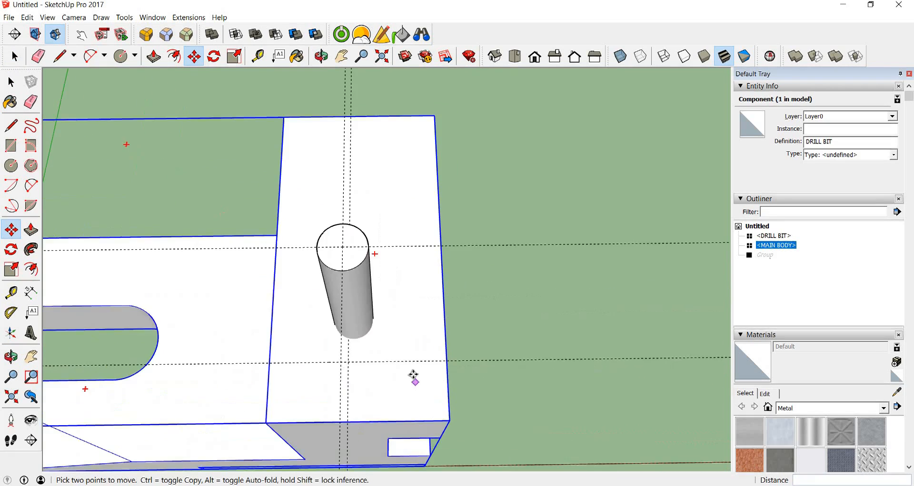
scroll(402, 375, "down", 3)
middle_click_drag(398, 371, 301, 330)
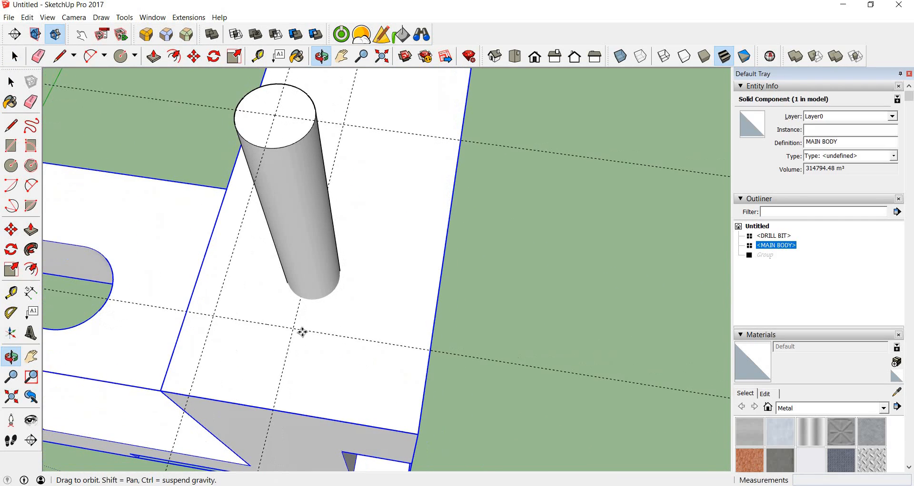
- Lower the DRILL BIT cylinder to MAIN BODY's top face and snap its top centre to the intersection of the two guides
left_click(274, 114)
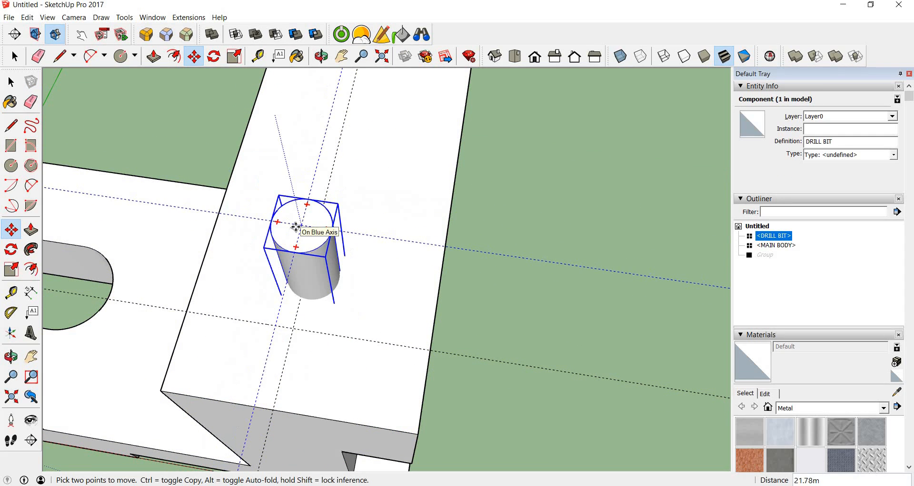
left_click(295, 227)
middle_click_drag(316, 289, 306, 206)
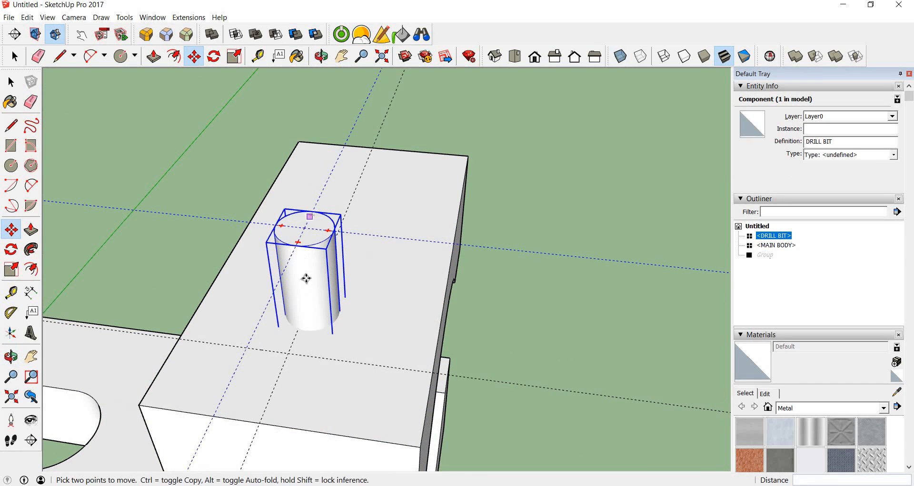
left_click(305, 230)
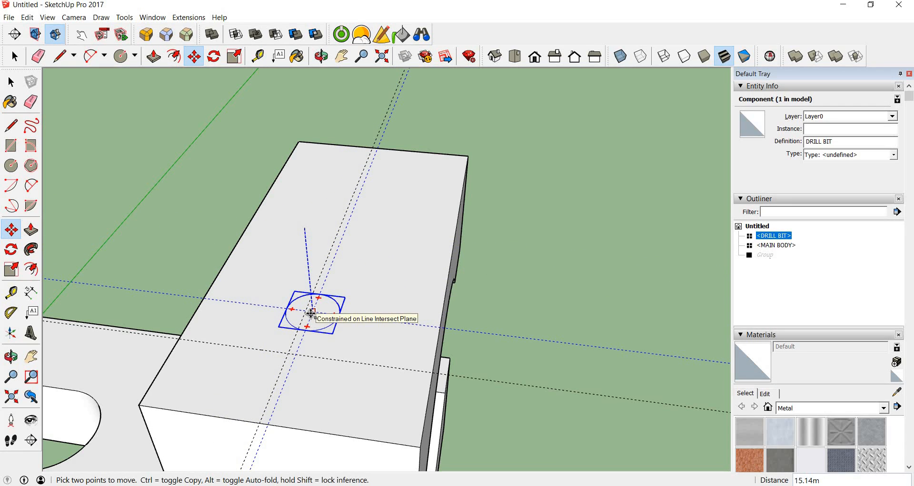
left_click(335, 287)
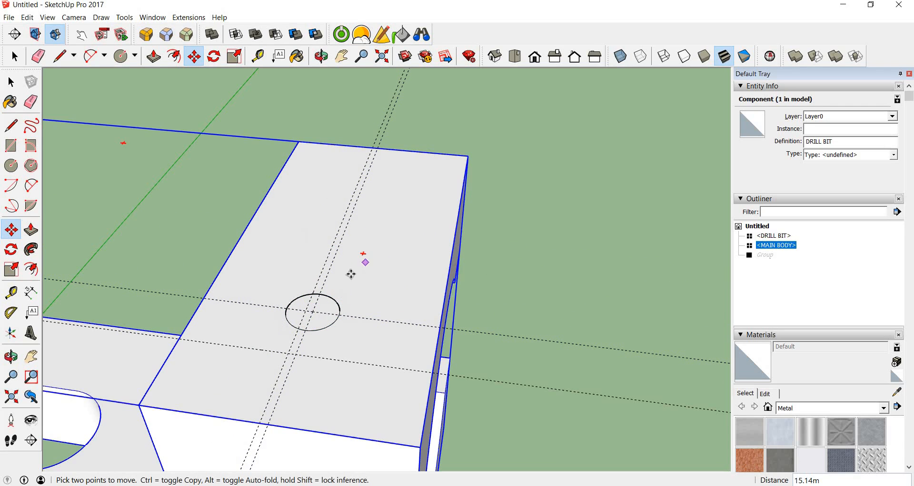
left_click(315, 312)
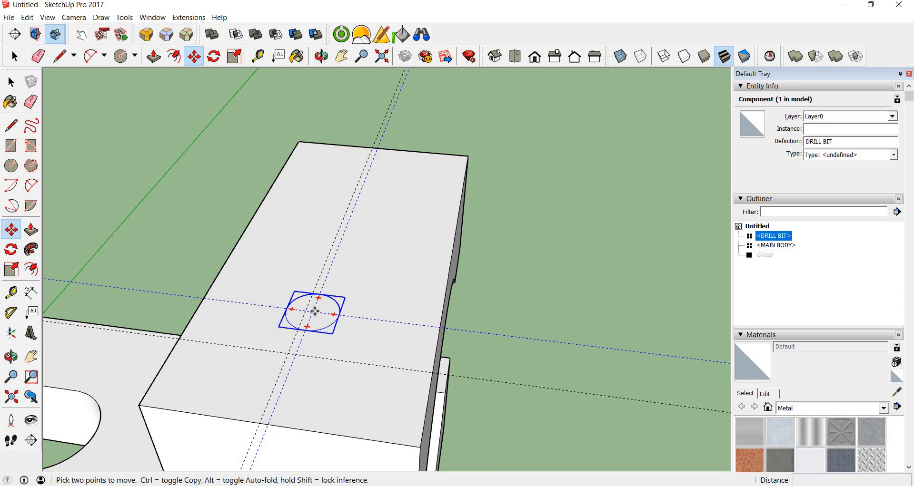
left_click(288, 354)
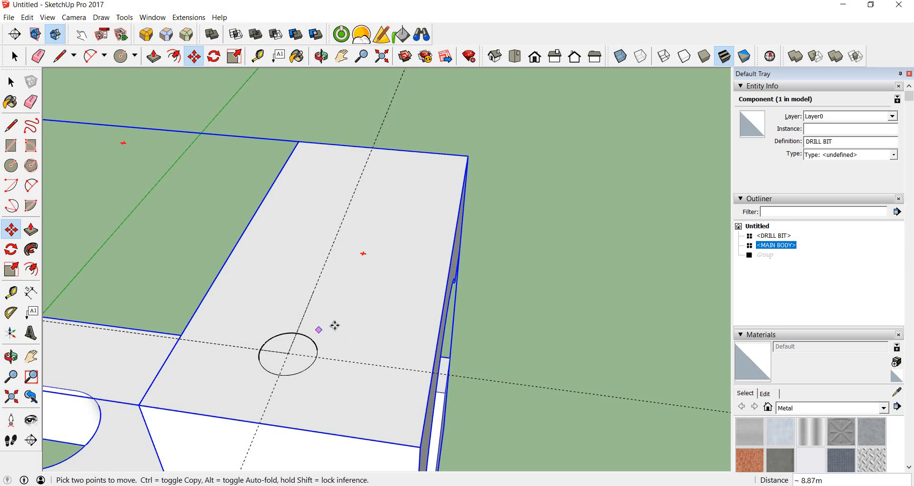
- Raise the DRILL BIT cylinder by its top centre about 22 m above MAIN BODY's upright, and raise it further
left_click(288, 355)
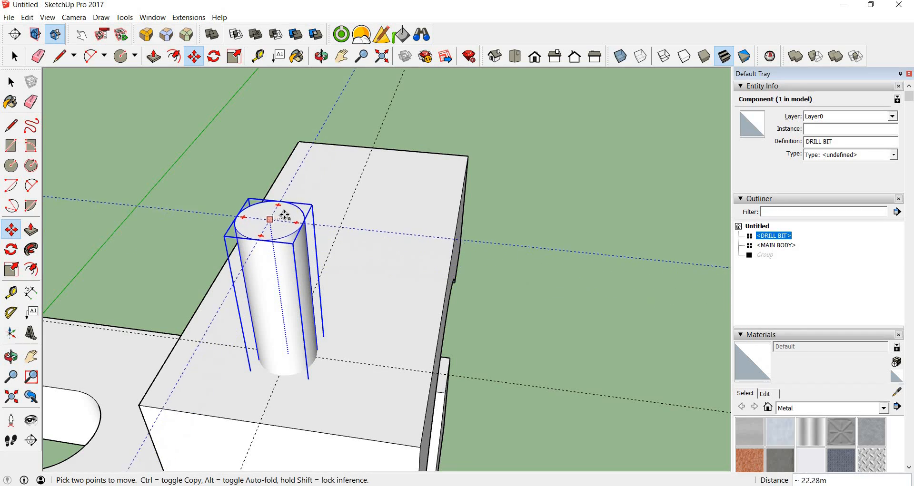
left_click(283, 208)
middle_click_drag(276, 342, 316, 289)
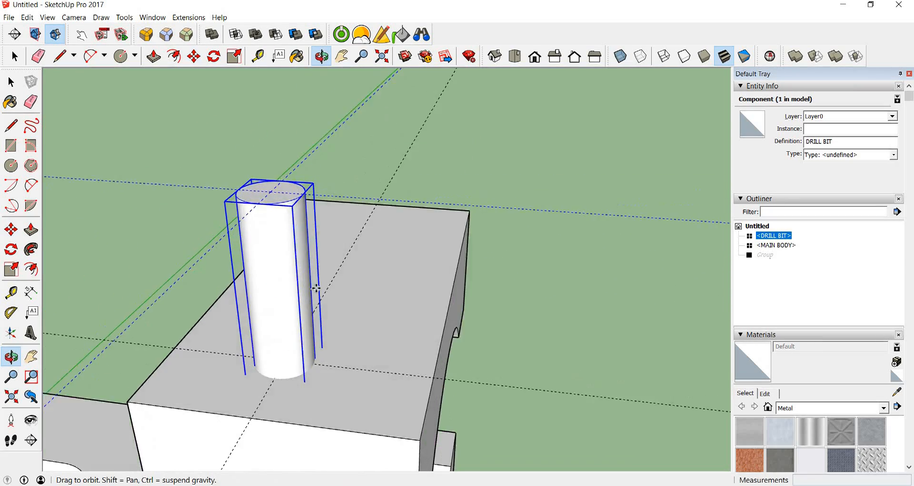
scroll(324, 312, "down", 5)
middle_click_drag(324, 324, 179, 299)
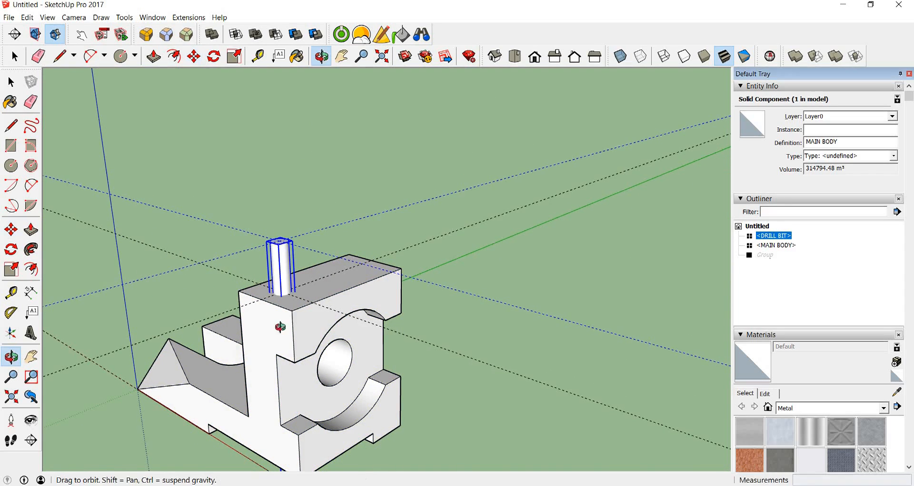
scroll(280, 289, "up", 6)
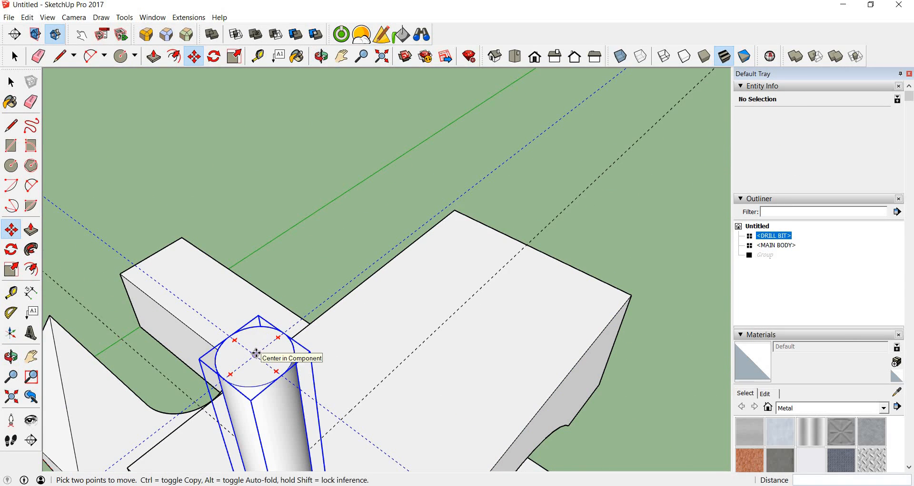
left_click(256, 354)
left_click(240, 276)
scroll(324, 304, "down", 5)
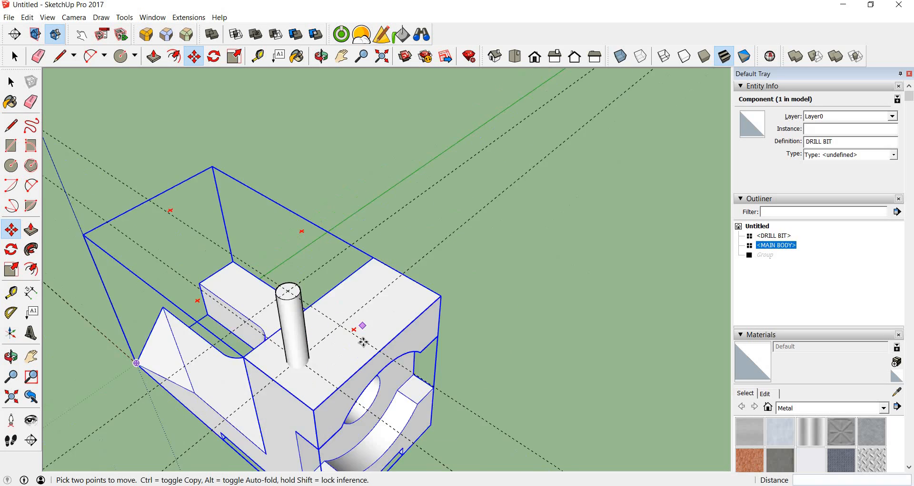
- Check how deep the DRILL BIT cylinder reaches through MAIN BODY using X-ray display, and restore the opaque display
key("space")
left_click(515, 296)
middle_click_drag(333, 374, 275, 273)
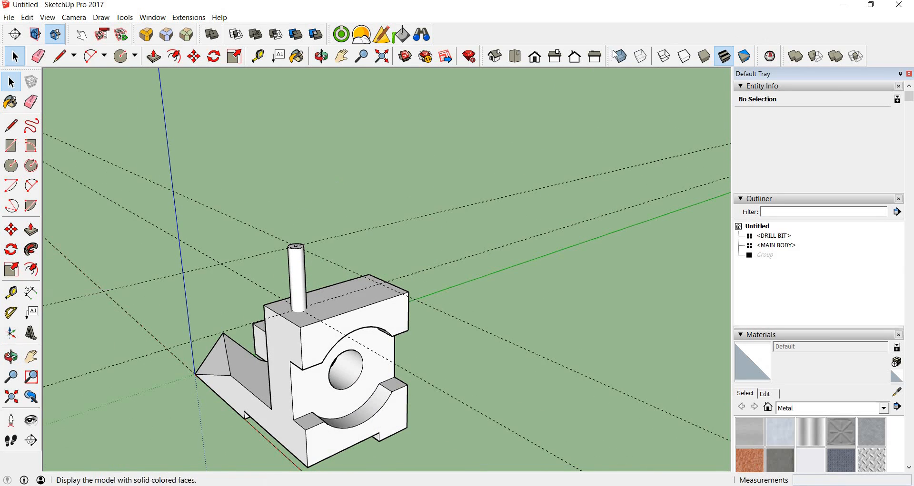
left_click(622, 63)
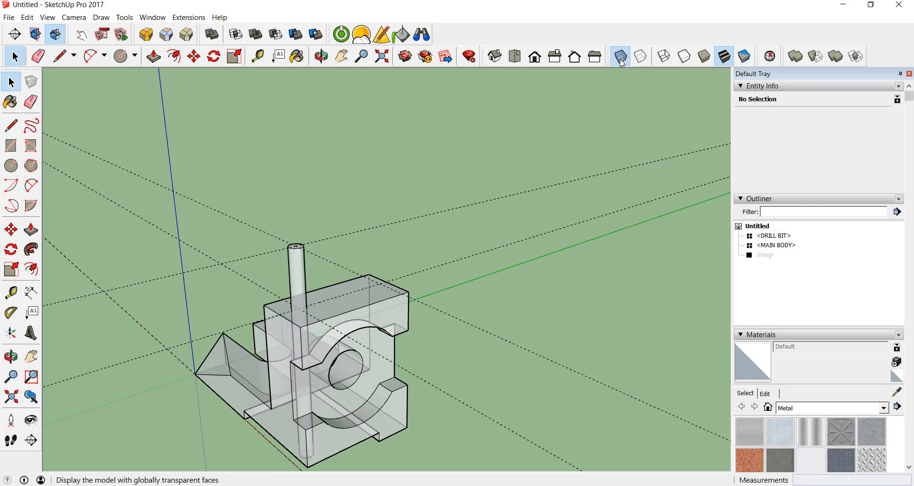
left_click(622, 64)
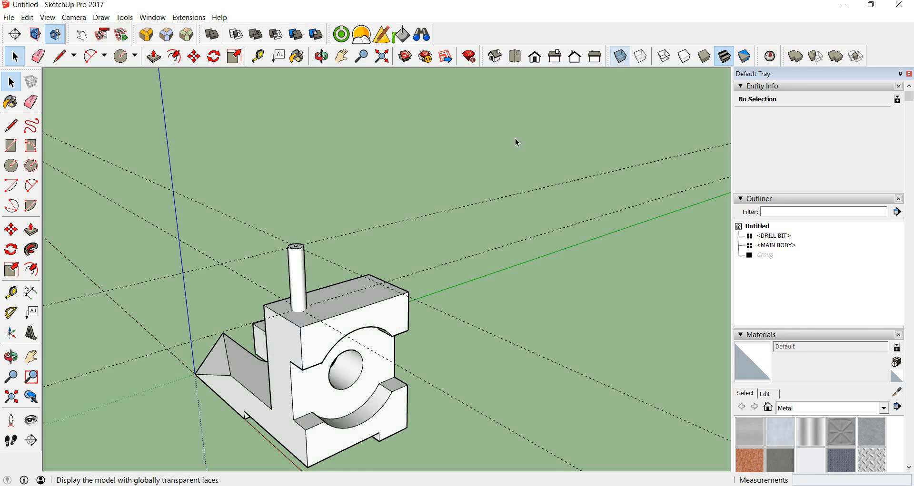
- Rotate the DRILL BIT cylinder 35 degrees in the plane perpendicular to the red axis, about a point on its side
left_click(11, 249)
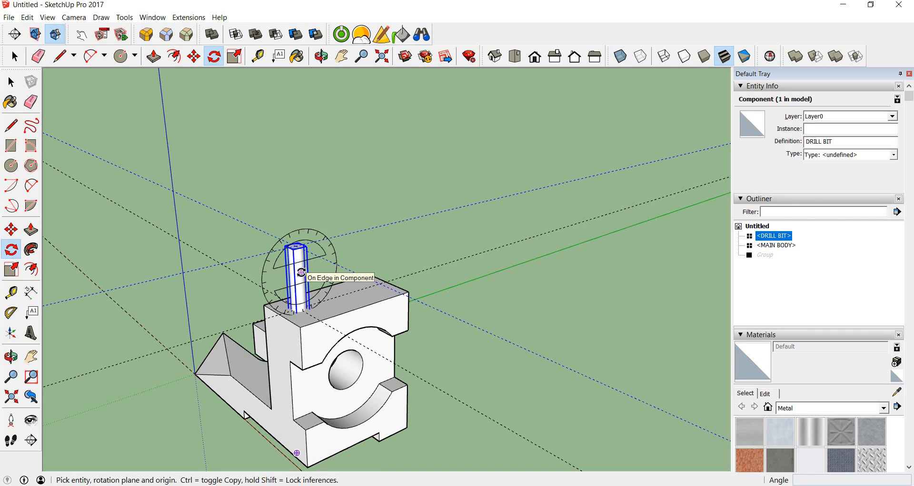
key("Left")
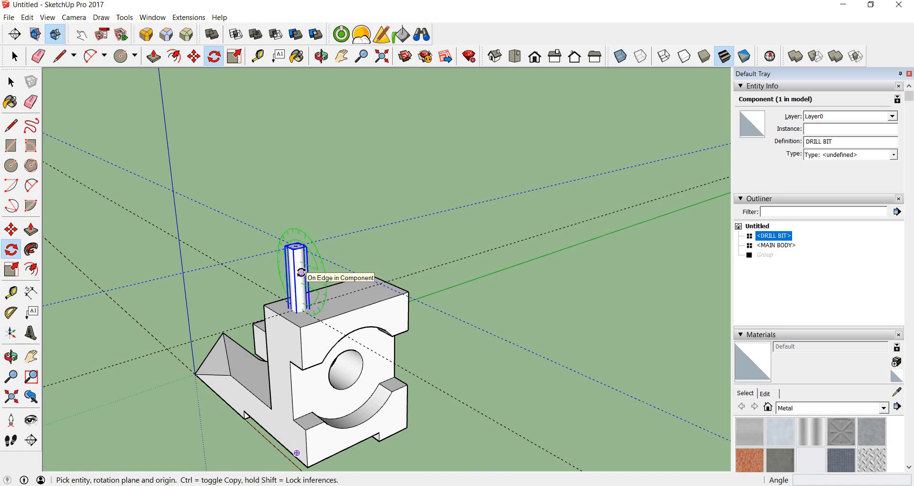
key("Right")
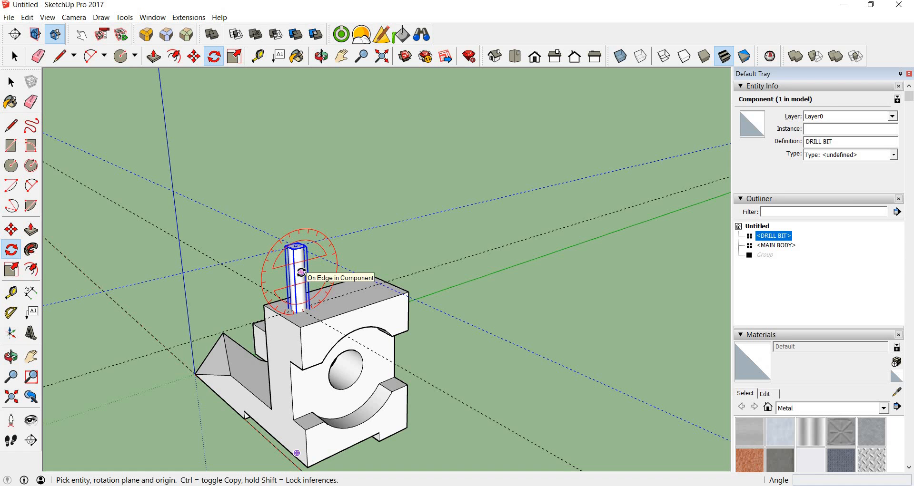
left_click(302, 272)
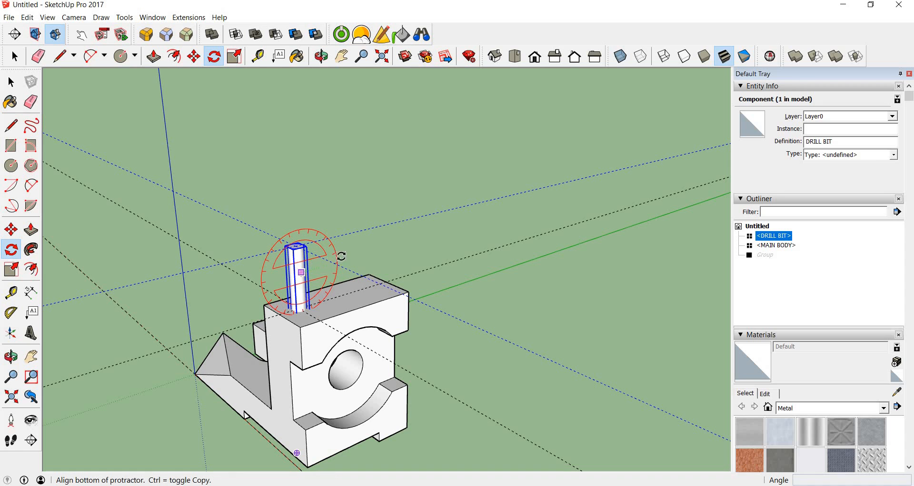
left_click(377, 247)
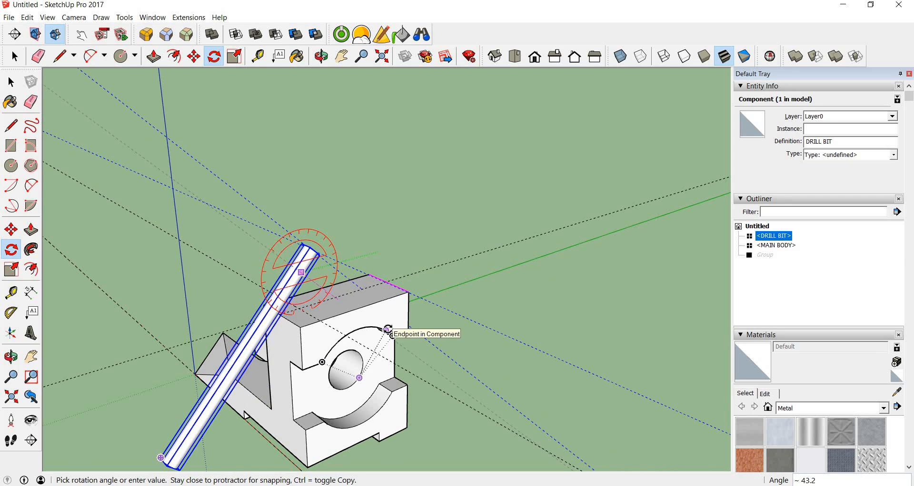
left_click(423, 317)
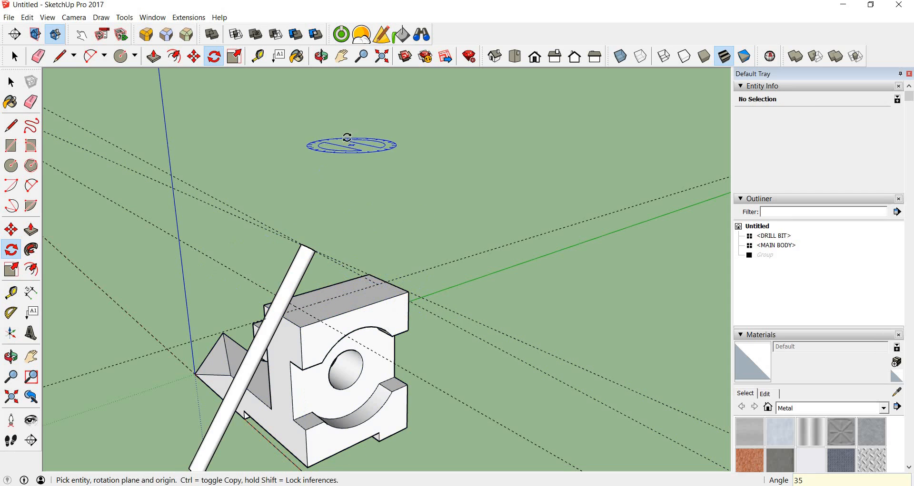
key("space")
- Turn on X-ray display and move the tilted DRILL BIT cylinder sideways into MAIN BODY's upright, along the guide on its top face
scroll(353, 330, "up", 4)
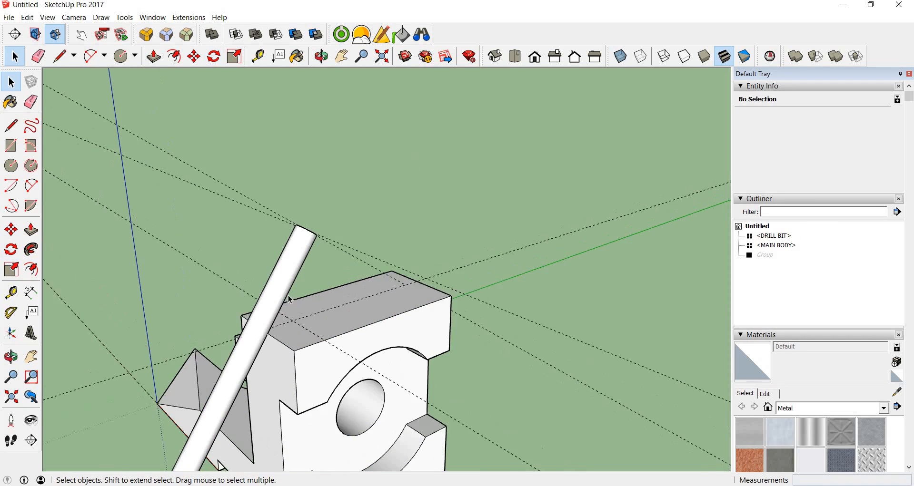
middle_click_drag(354, 330, 248, 317)
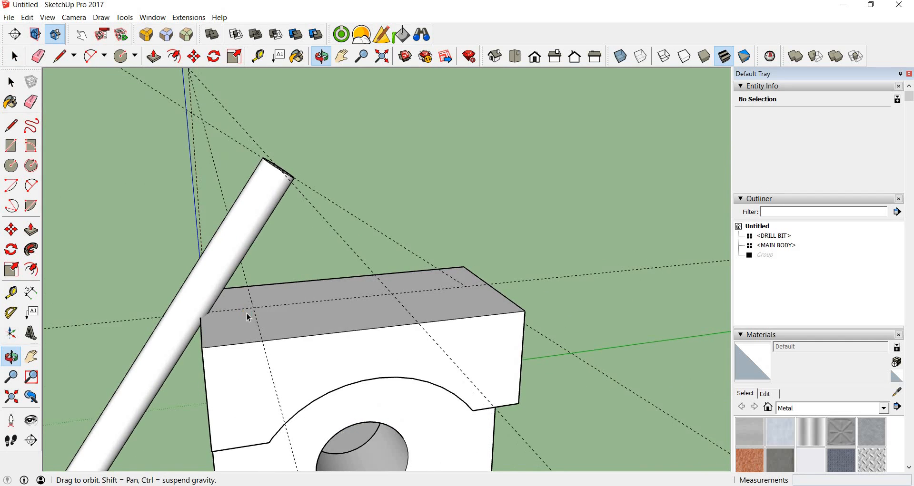
left_click(621, 58)
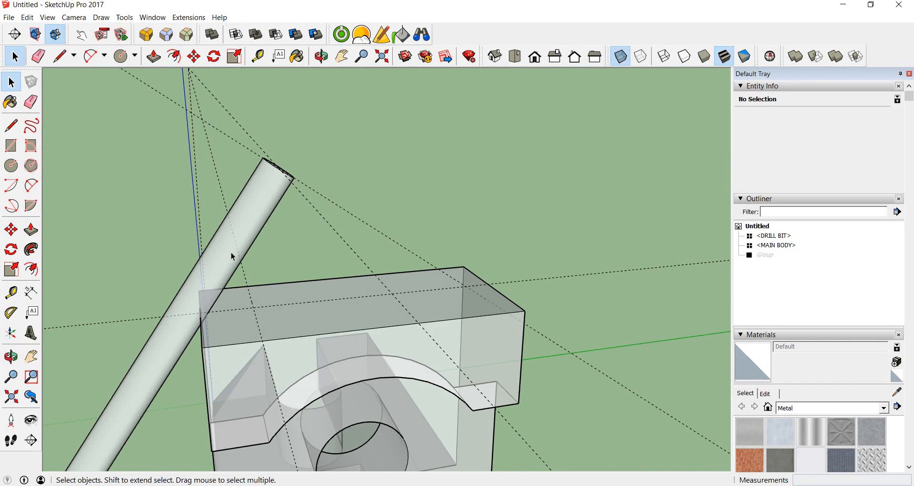
scroll(231, 253, "up", 2)
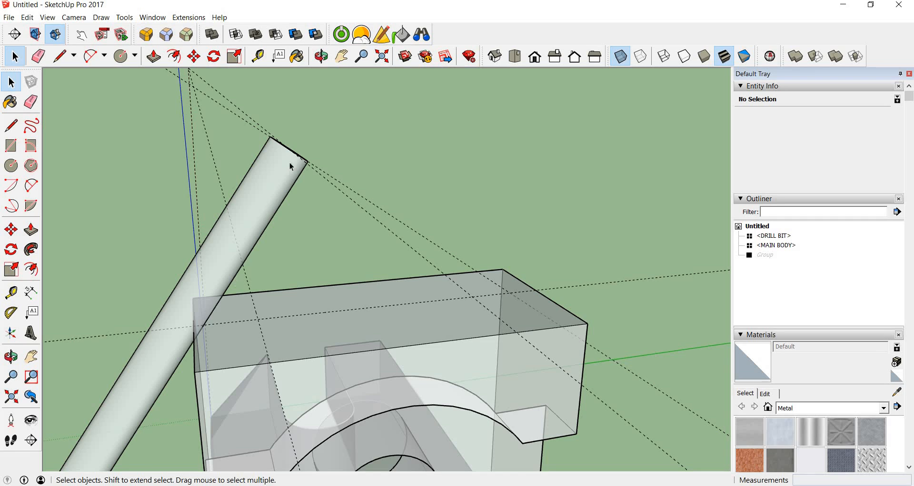
middle_click_drag(286, 189, 220, 235)
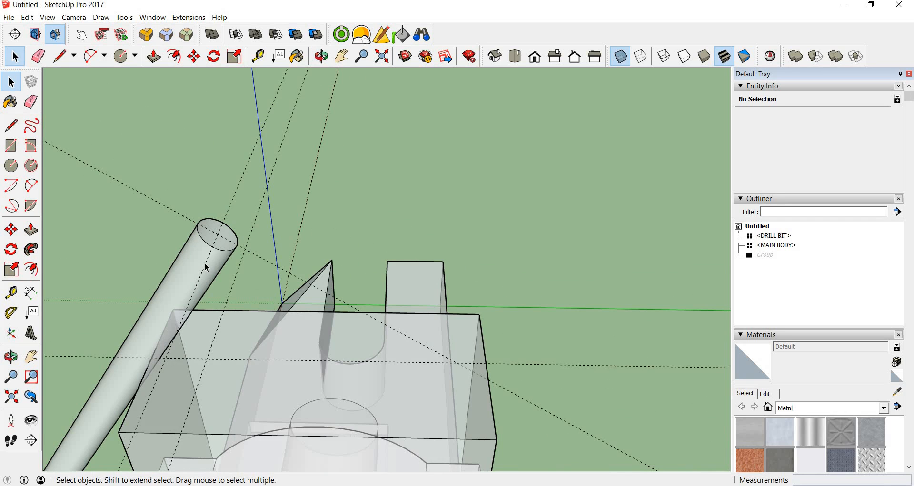
key("m")
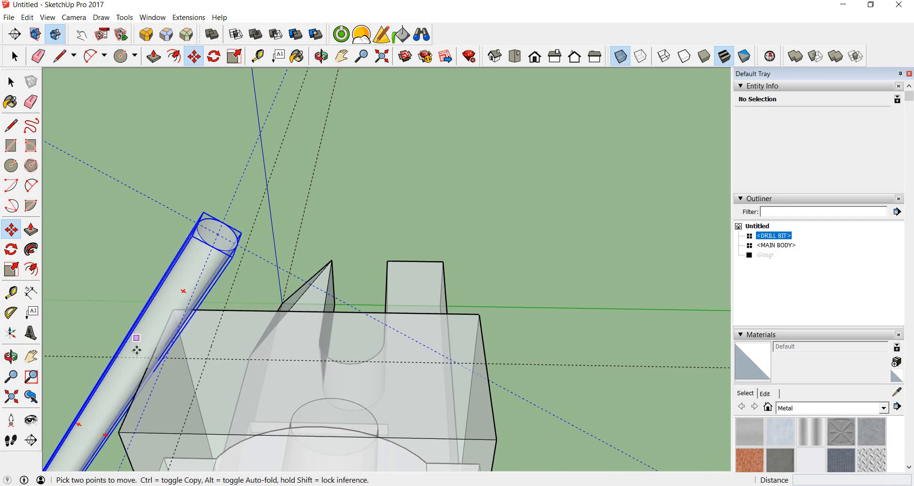
left_click(136, 351)
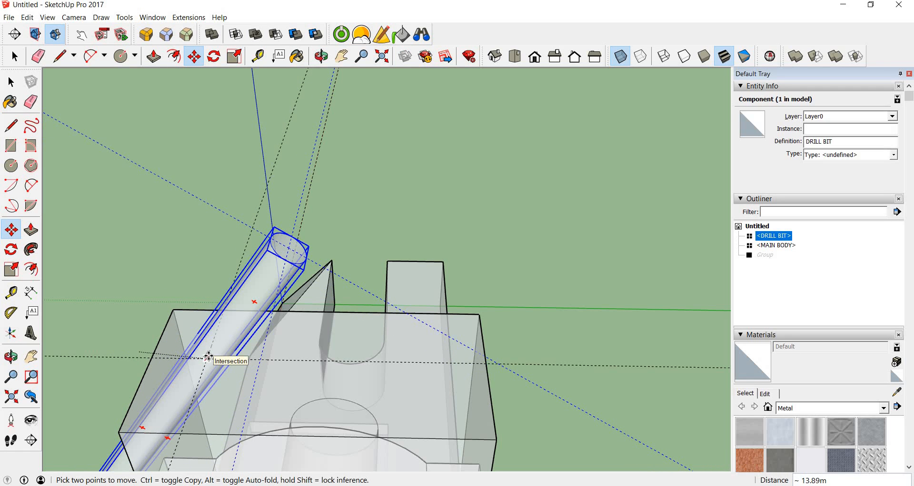
left_click(238, 372)
- Turn off X-ray display and move the tilted DRILL BIT cylinder about 1.14 m along the red axis on MAIN BODY's upright
middle_click_drag(245, 377, 216, 301)
scroll(217, 301, "down", 6)
middle_click_drag(139, 265, 119, 238)
scroll(267, 340, "up", 6)
key("m")
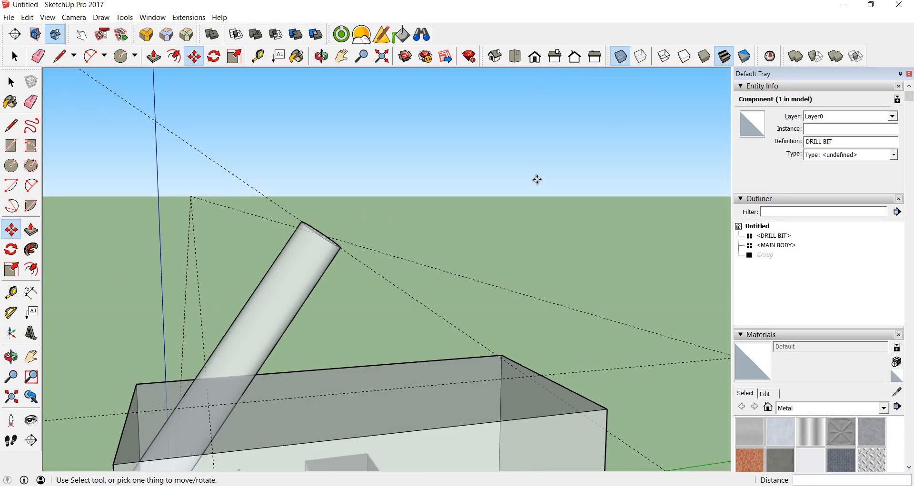
left_click(620, 56)
middle_click_drag(367, 201, 371, 334)
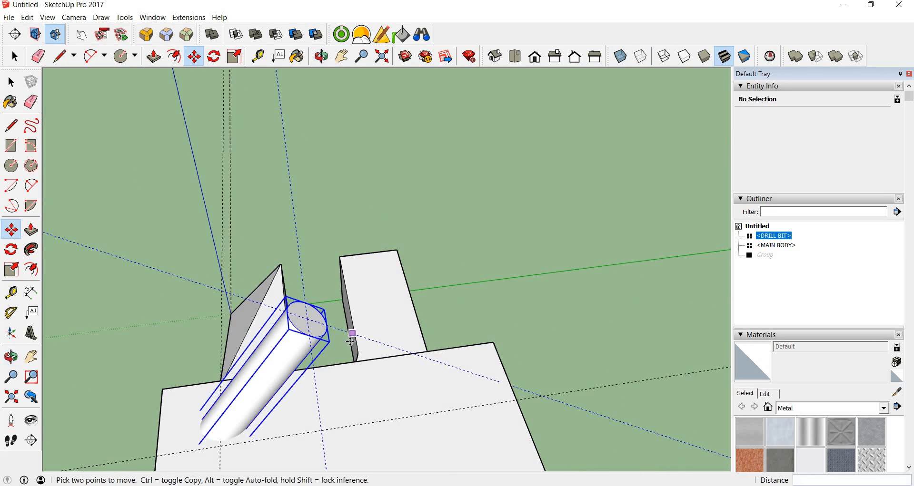
middle_click_drag(369, 278, 335, 274)
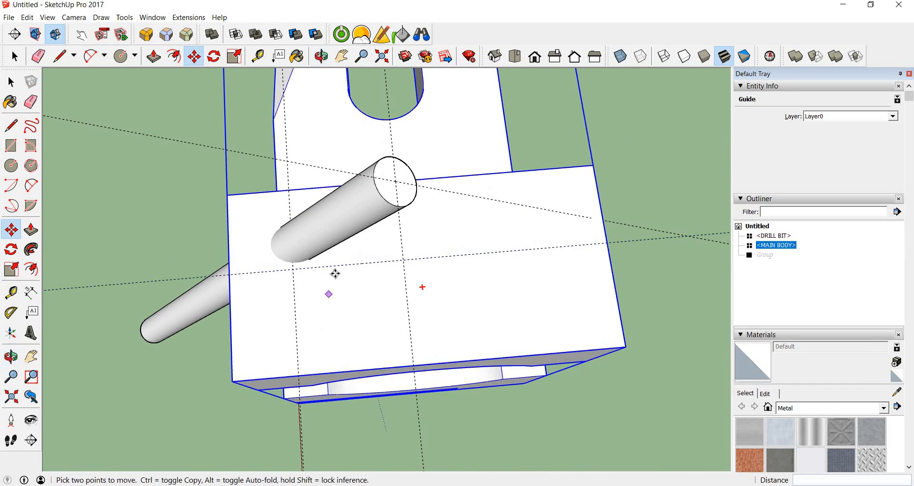
left_click(327, 223)
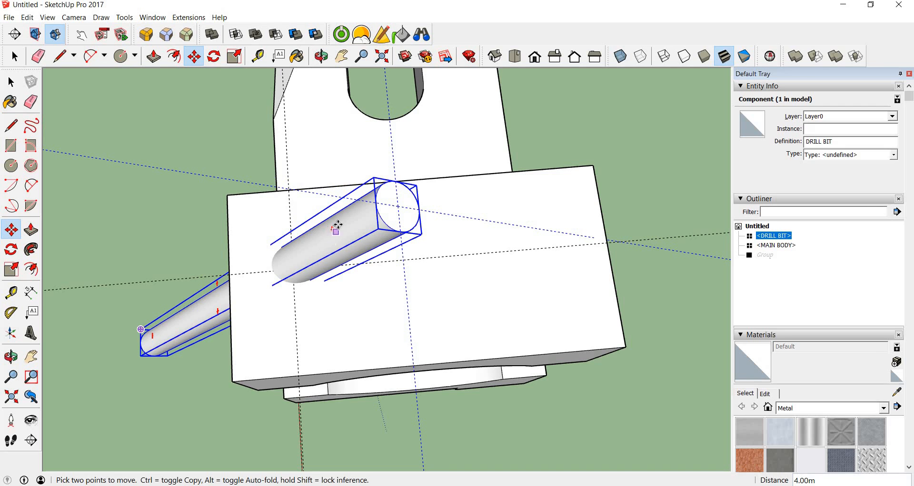
mouse_move(317, 252)
middle_mouse_down()
mouse_move(326, 164)
mouse_move(327, 263)
middle_mouse_up()
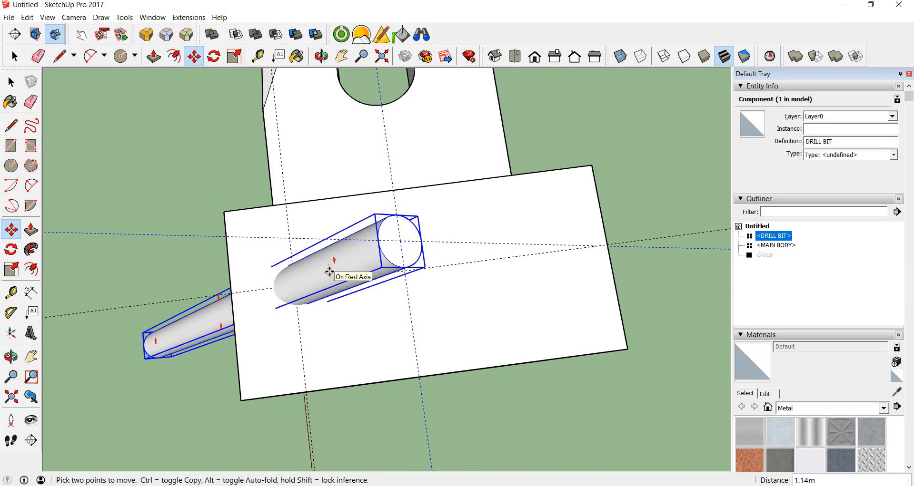
left_click(329, 272)
middle_click_drag(267, 286, 488, 124)
left_click_drag(418, 139, 322, 202)
key("m")
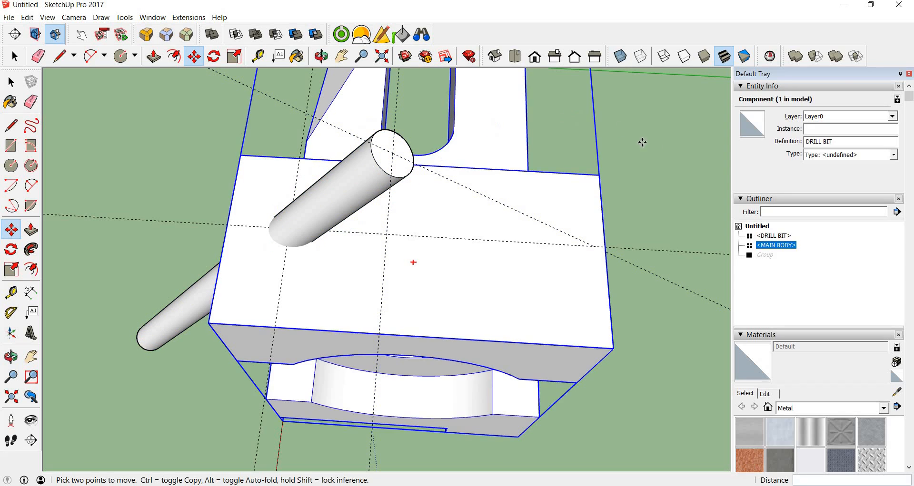
- Open the DRILL BIT component for editing and turn on X-ray display
key("space")
left_click(374, 170)
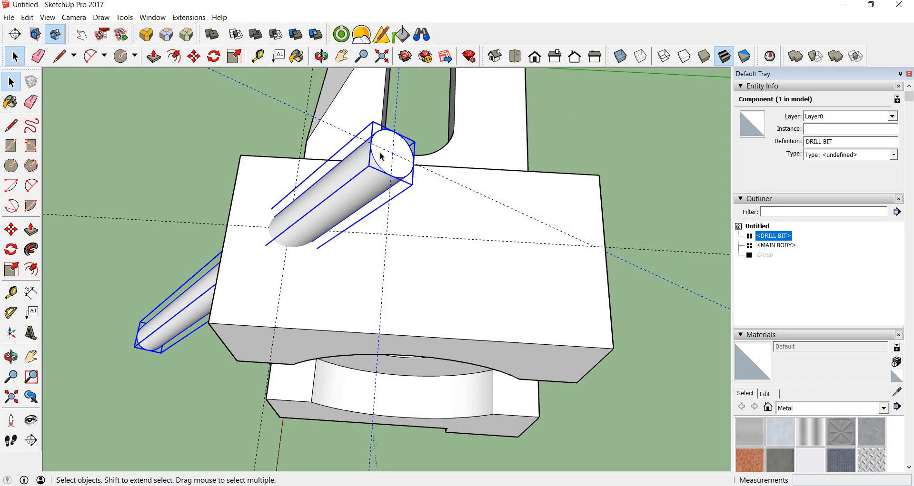
double_click(383, 159)
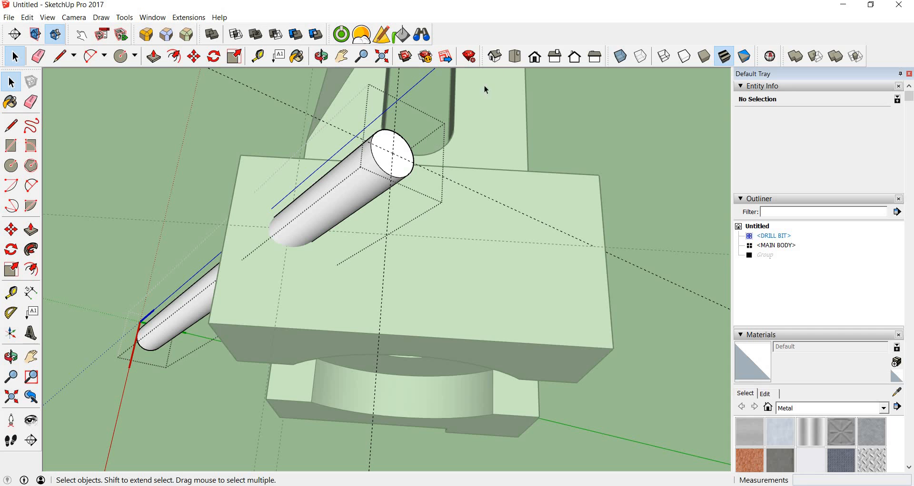
left_click(620, 57)
- Draw a centre line about 126.9 m long between the centres of the DRILL BIT cylinder's end faces, and leave the component
key("l")
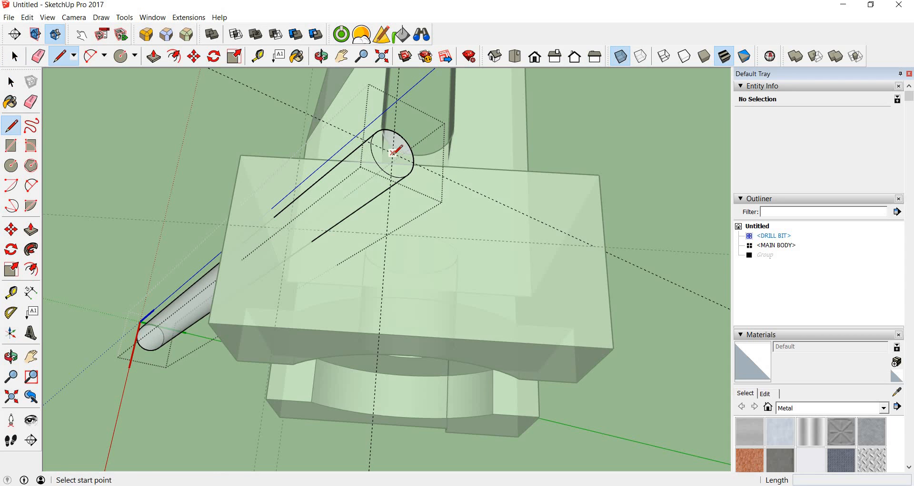
left_click(392, 153)
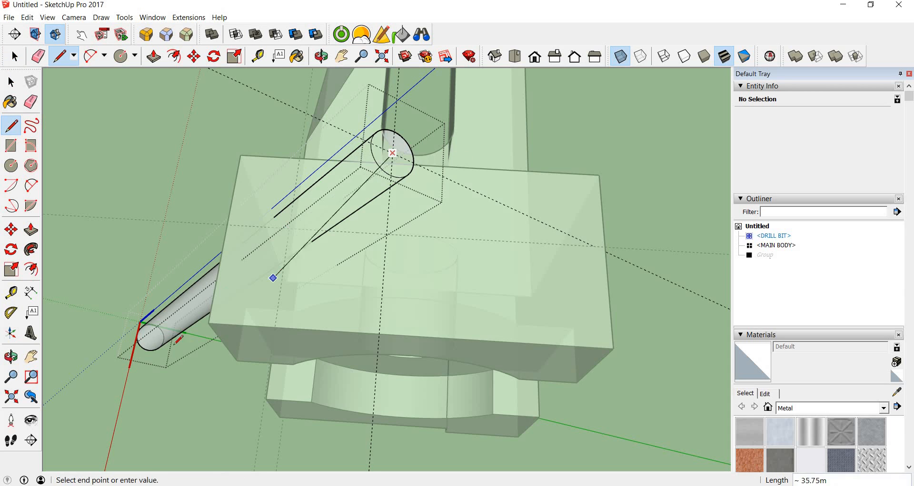
middle_click_drag(150, 339, 204, 339)
left_click(180, 379)
middle_click_drag(198, 394, 327, 126)
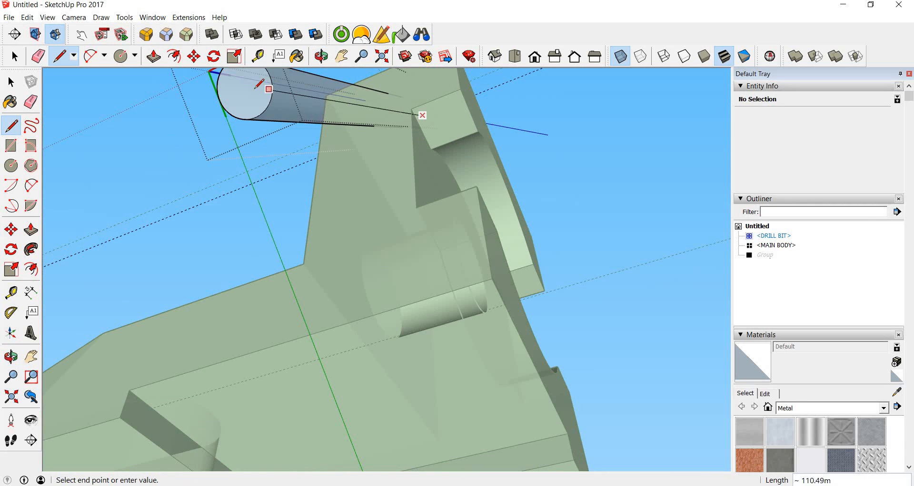
middle_click_drag(243, 86, 277, 104)
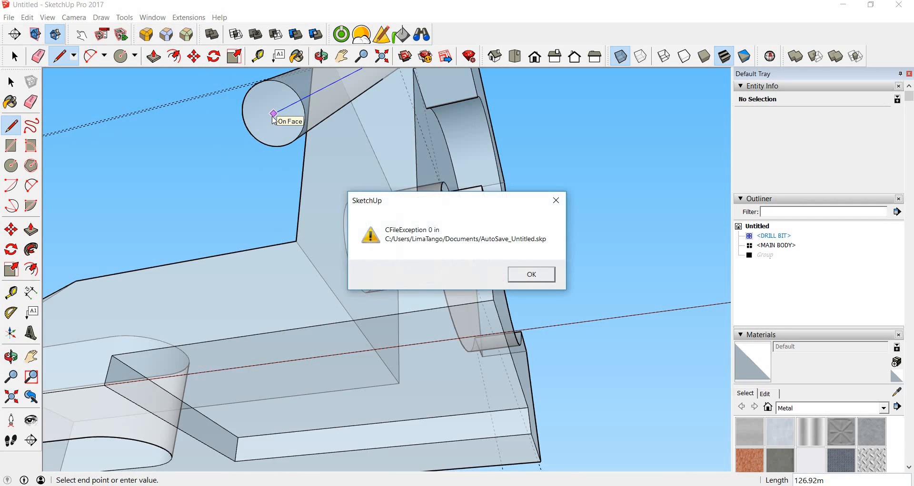
left_click(526, 284)
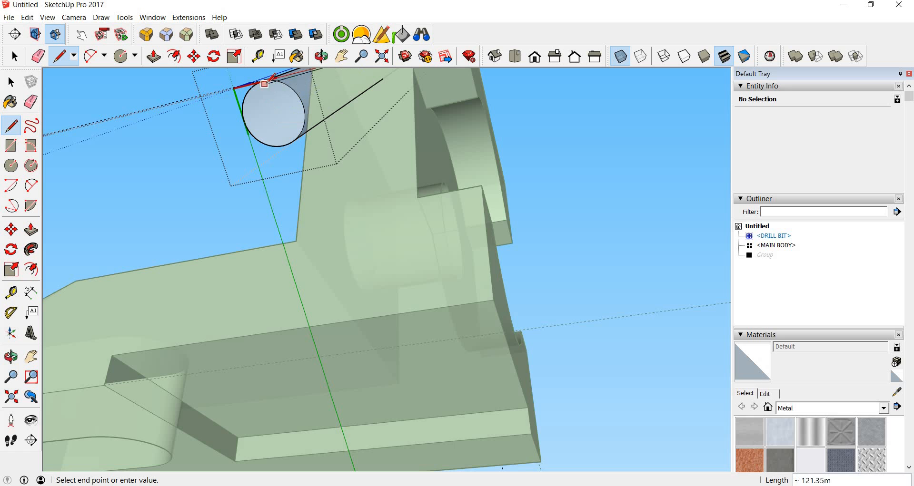
left_click(273, 113)
middle_click_drag(288, 112, 215, 307)
middle_click_drag(287, 146, 253, 276)
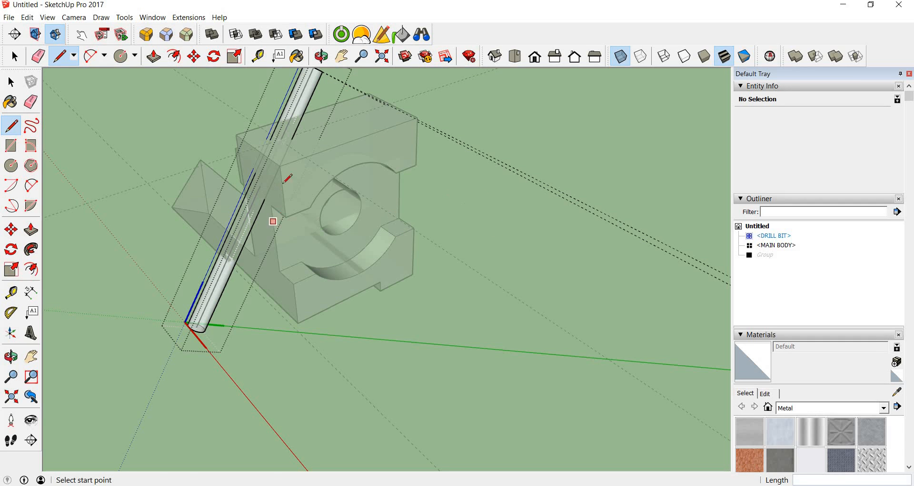
key("space")
middle_click_drag(473, 205, 303, 138)
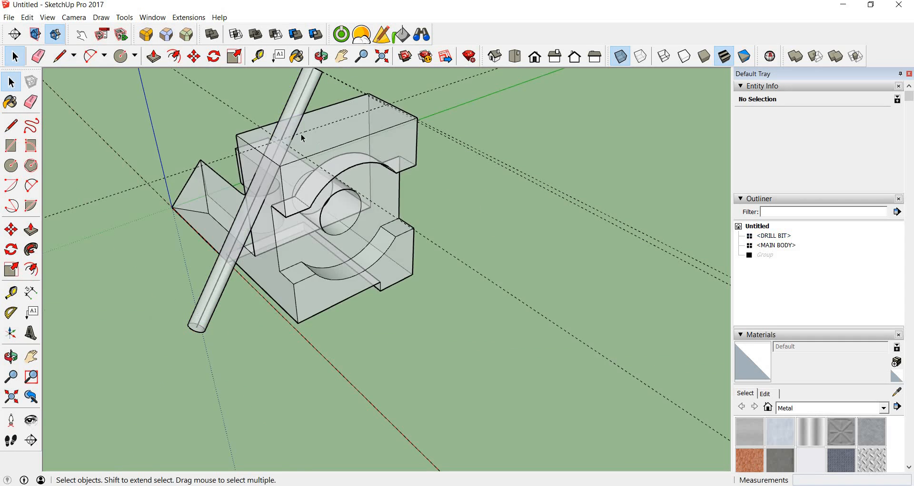
- Create a guide along the DRILL BIT cylinder, parallel to its drawn centre line
middle_click_drag(312, 86, 287, 123)
scroll(304, 116, "up", 3)
scroll(305, 116, "up", 1)
scroll(312, 114, "down", 2)
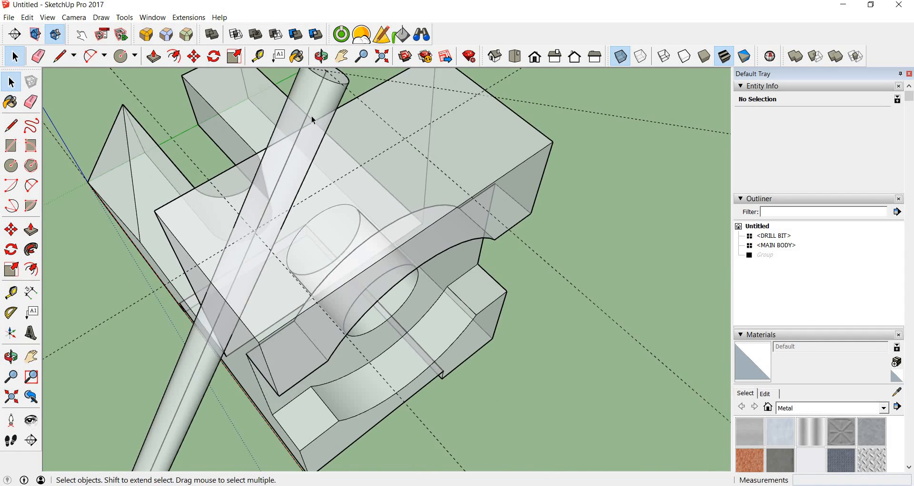
scroll(311, 116, "down", 1)
scroll(311, 114, "up", 5)
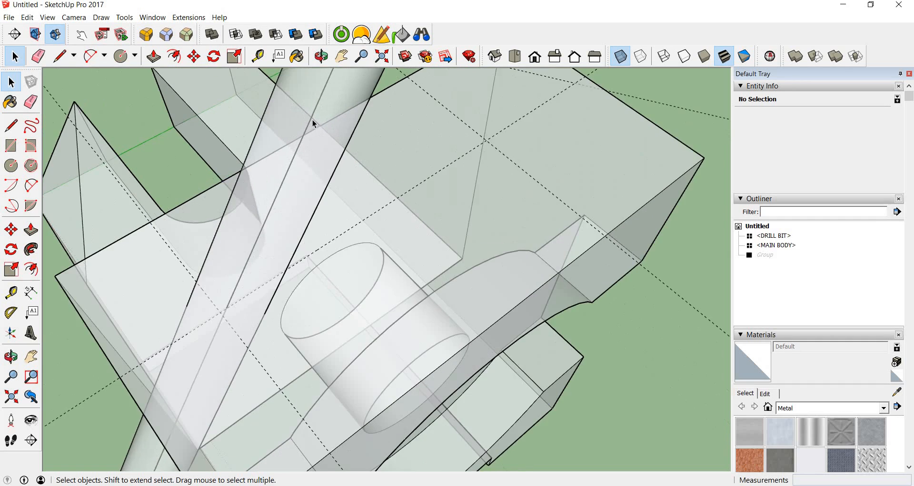
scroll(312, 120, "down", 2)
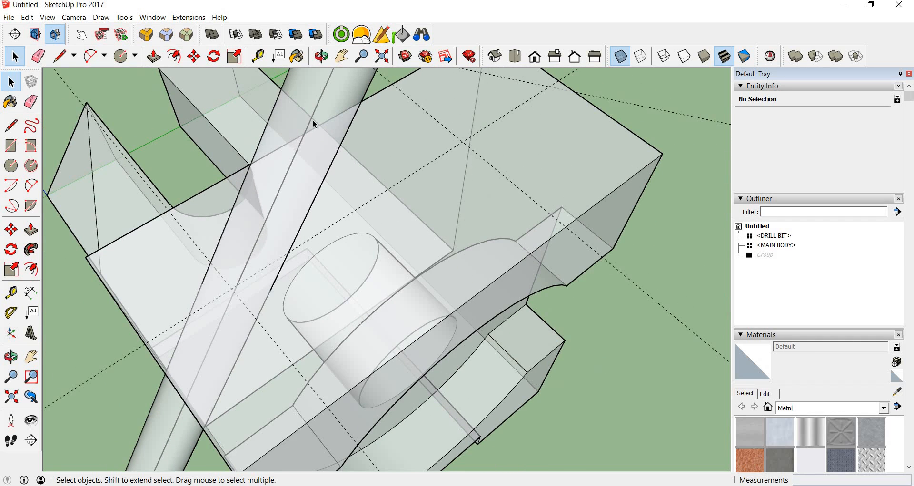
key("t")
left_click(309, 123)
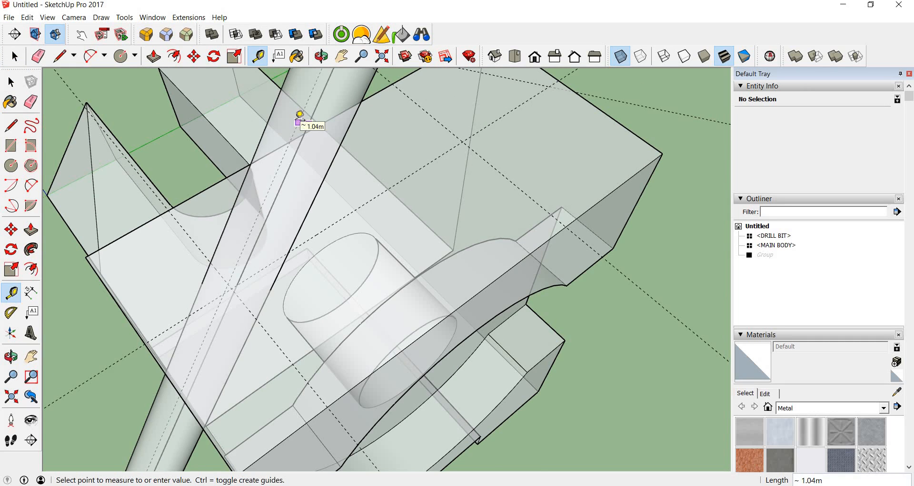
left_click(311, 123)
scroll(320, 132, "down", 5)
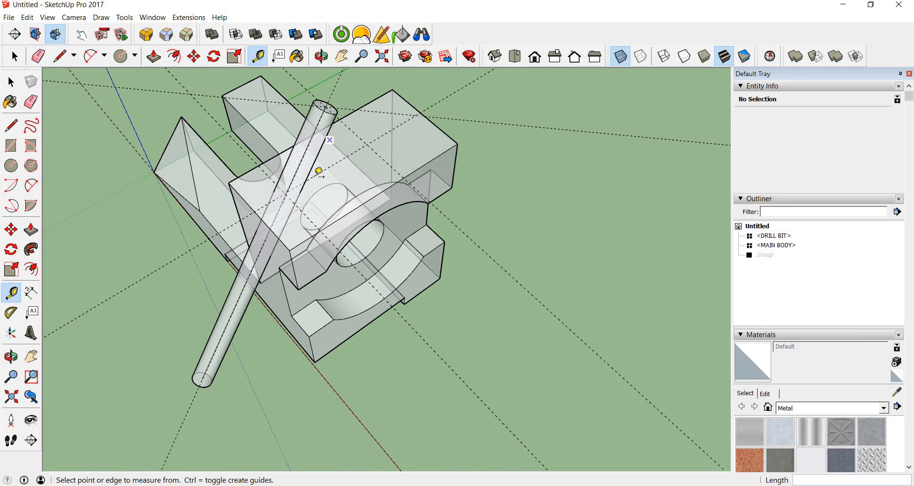
key("space")
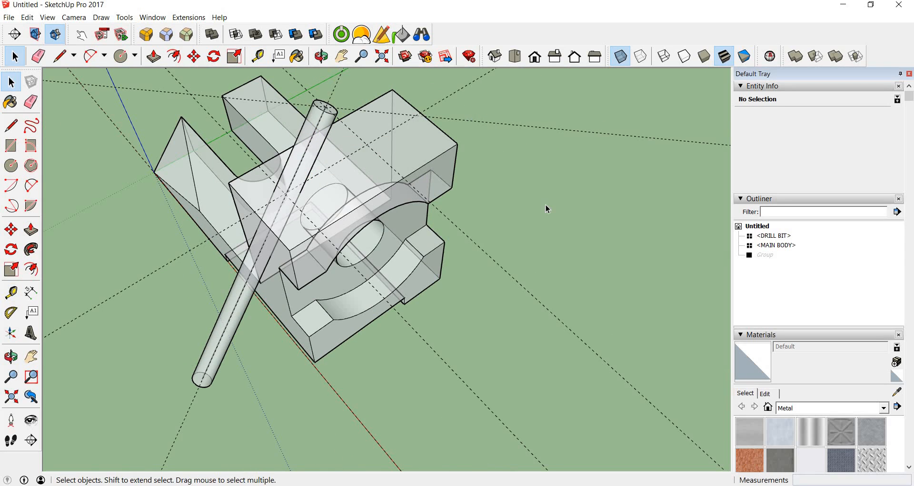
- Turn off X-ray display and fix the stray edges in the DRILL BIT component with Solid Inspector
left_click(621, 56)
left_click(320, 146)
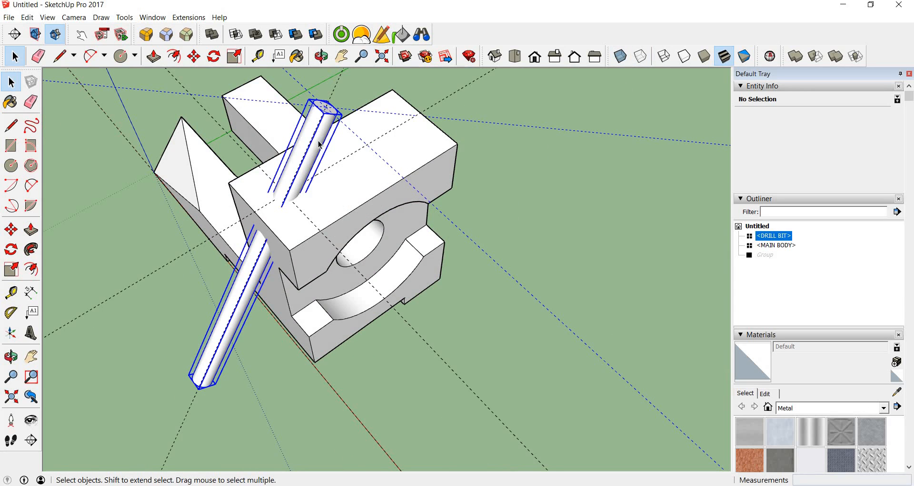
left_click(774, 58)
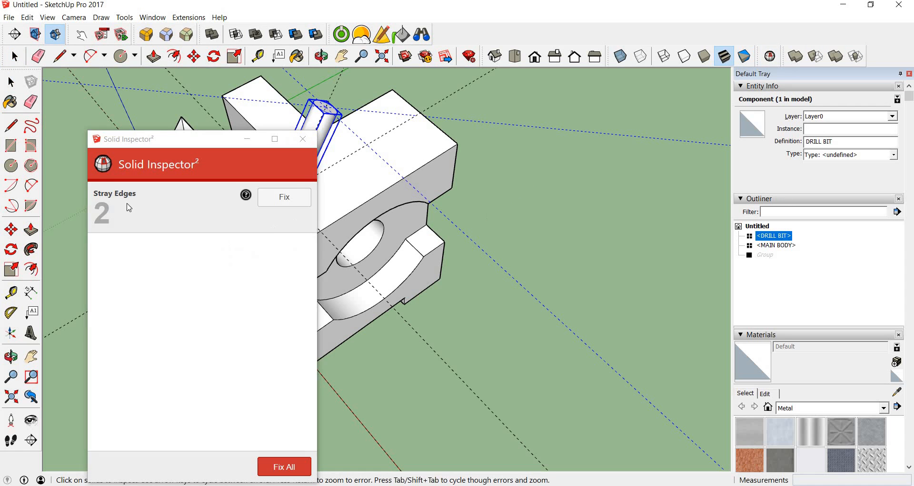
left_click(277, 203)
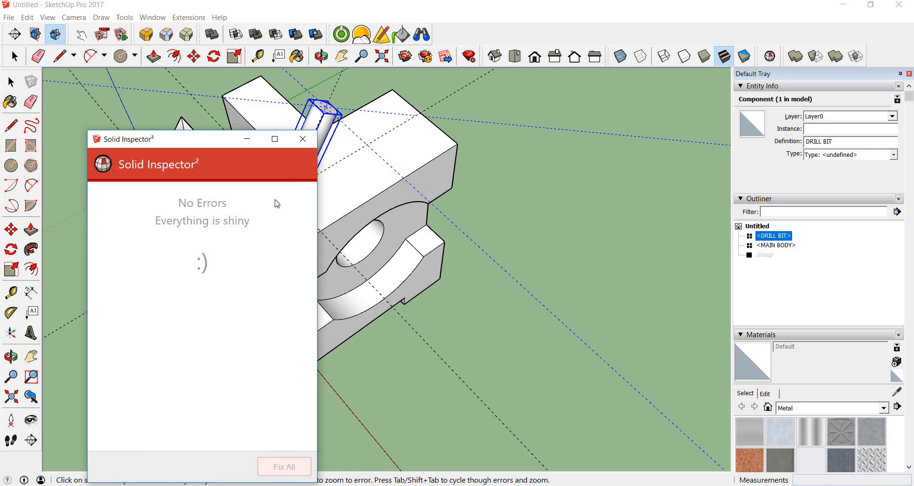
left_click(302, 139)
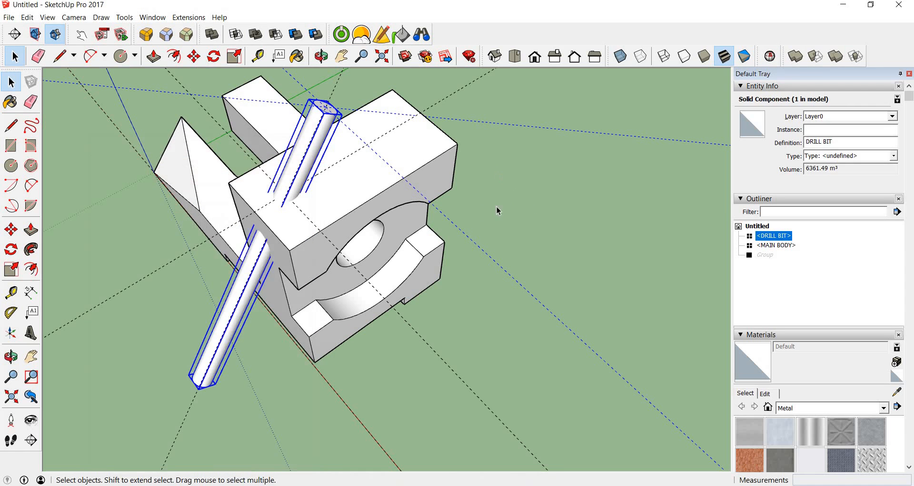
- Add a guide through the centre of the DRILL BIT cylinder's top face, 4.00 m from the guide along its side
left_click(532, 209)
scroll(299, 174, "up", 6)
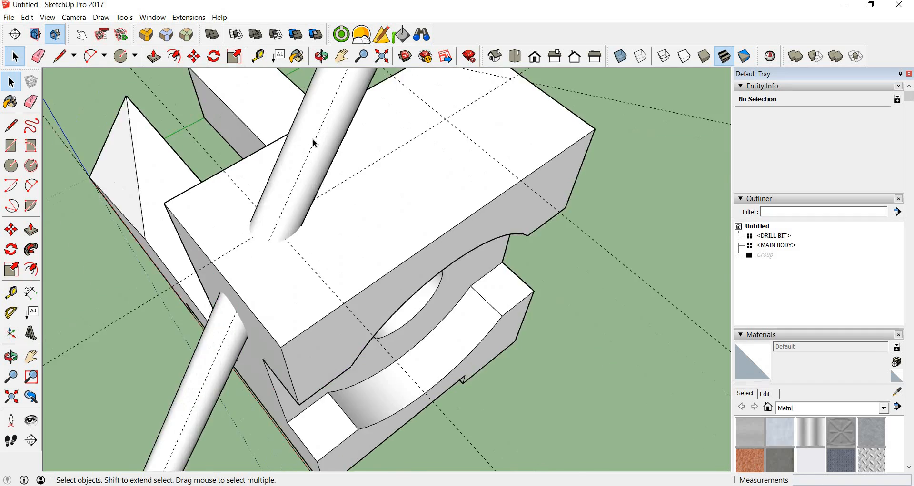
scroll(354, 117, "down", 5)
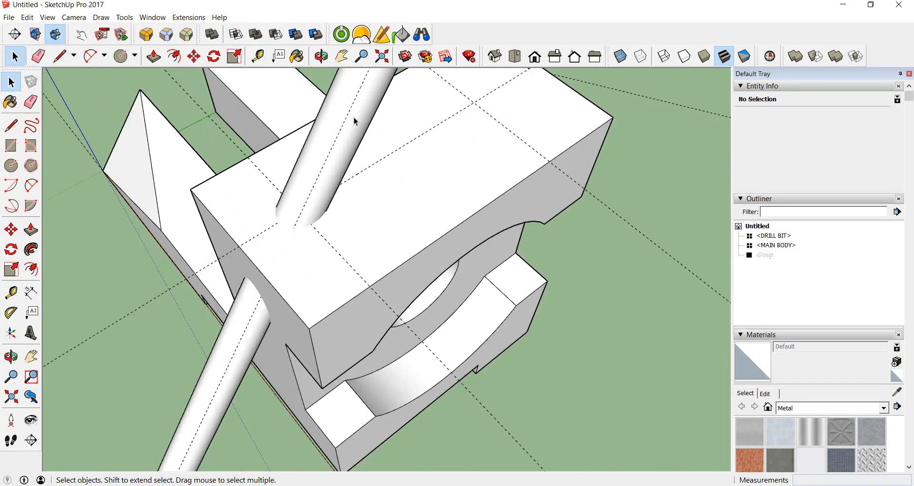
scroll(300, 242, "up", 2)
scroll(298, 254, "up", 6)
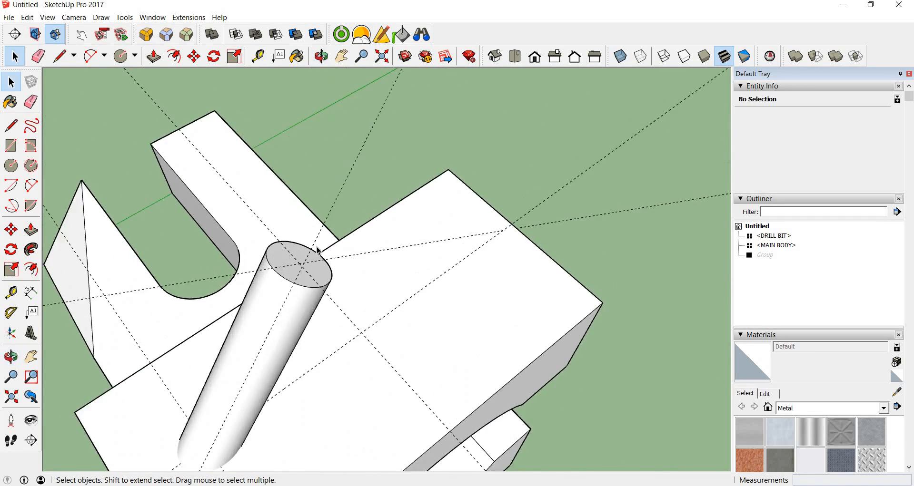
scroll(301, 281, "down", 4)
middle_click_drag(287, 320, 167, 135)
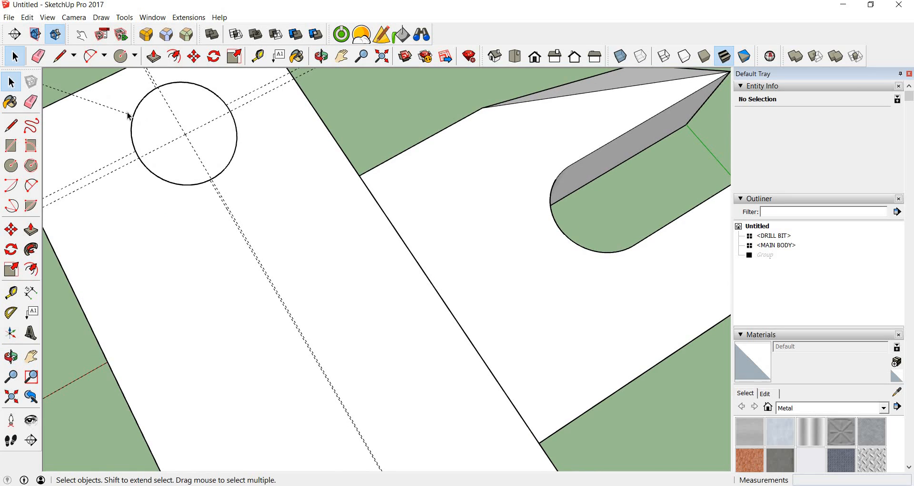
key("t")
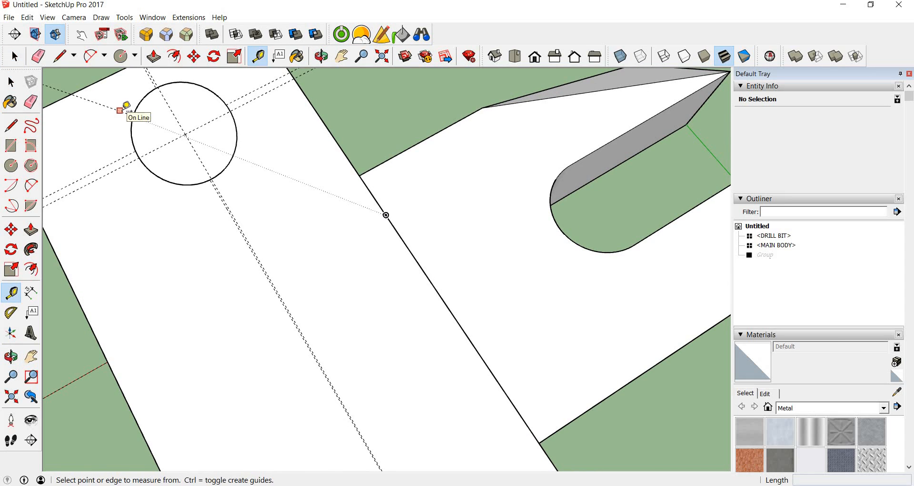
left_click(121, 111)
left_click(189, 135)
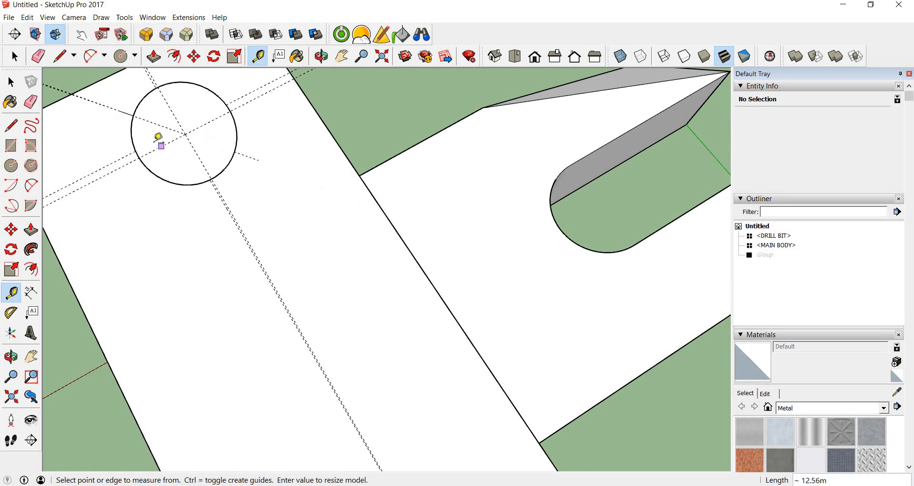
left_click(186, 133)
left_click(105, 105)
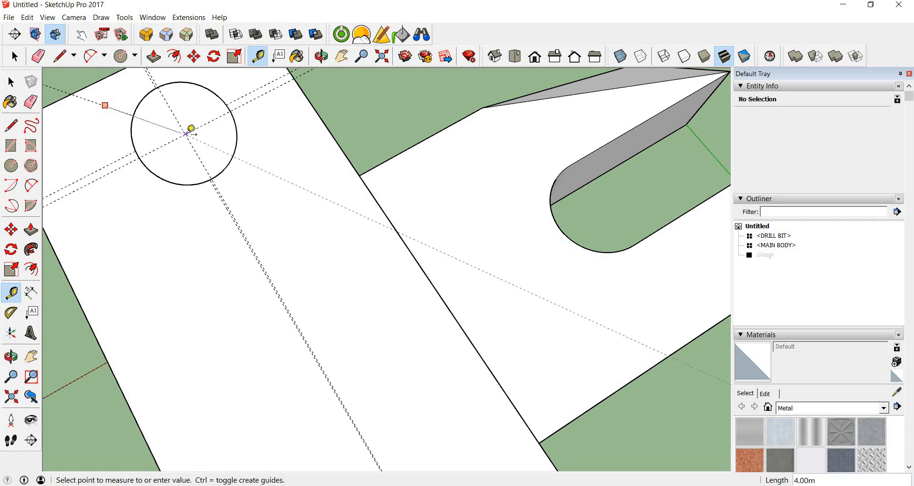
left_click(185, 134)
- Turn on X-ray display and examine the guides around the tilted DRILL BIT cylinder inside MAIN BODY
key("e")
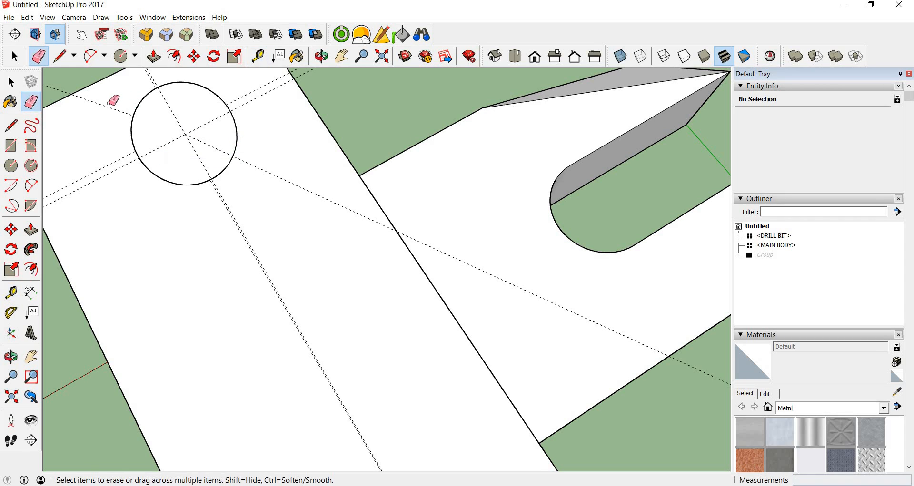
mouse_move(117, 108)
middle_mouse_down()
mouse_move(143, 147)
mouse_move(233, 111)
mouse_move(337, 94)
mouse_move(163, 268)
middle_mouse_up()
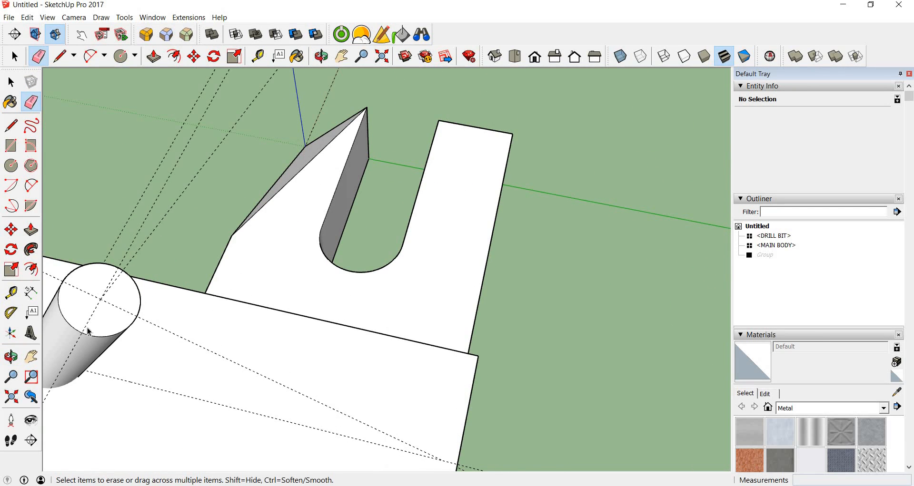
scroll(92, 339, "up", 1)
middle_click_drag(91, 339, 251, 239)
key("space")
left_click(620, 56)
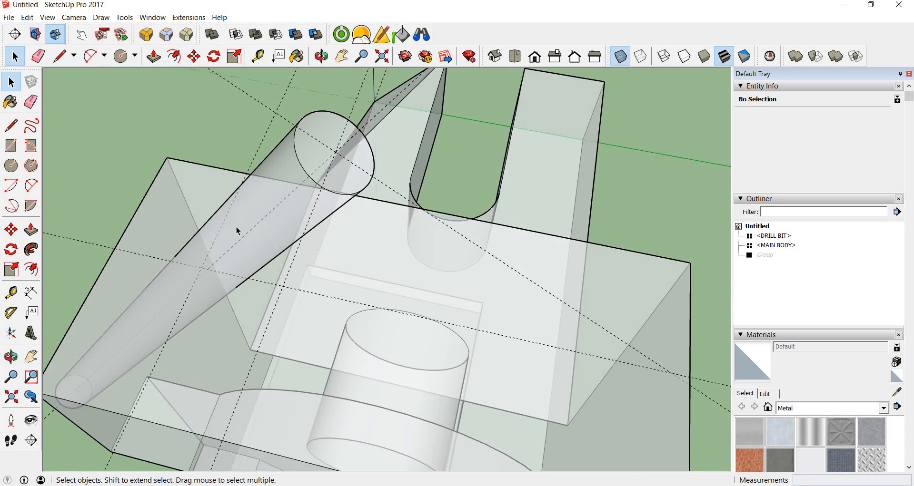
- Move the DRILL BIT cylinder onto the guide running across MAIN BODY's top face
key("m")
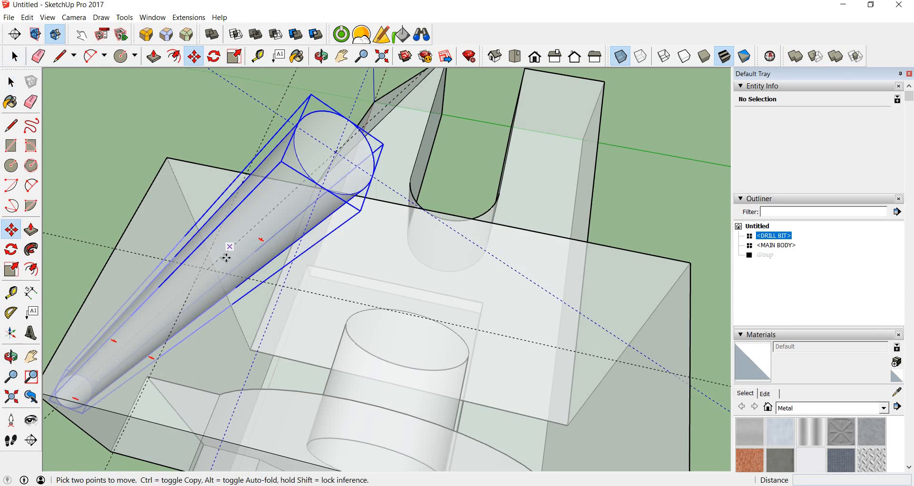
left_click(211, 262)
left_click(202, 268)
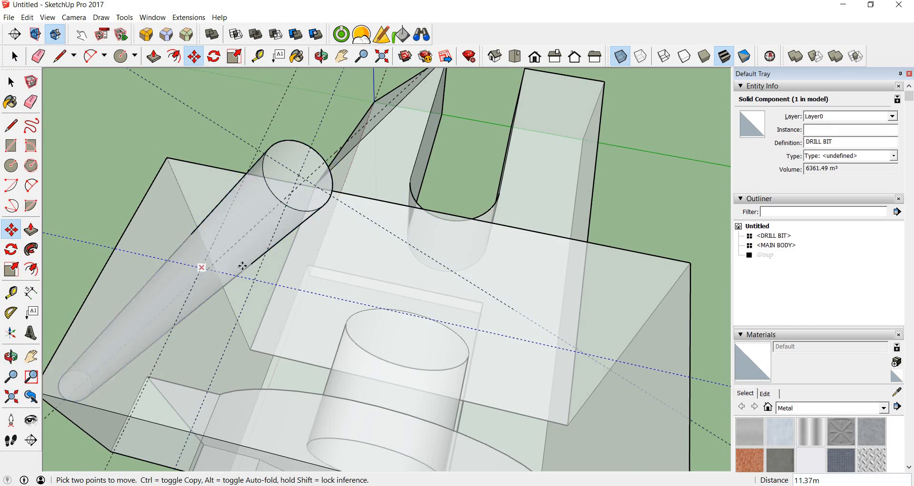
- Slide the DRILL BIT cylinder further out of MAIN BODY's top face along its own axis, and turn off X-ray display
left_click(620, 56)
scroll(241, 231, "up", 3)
scroll(242, 233, "down", 2)
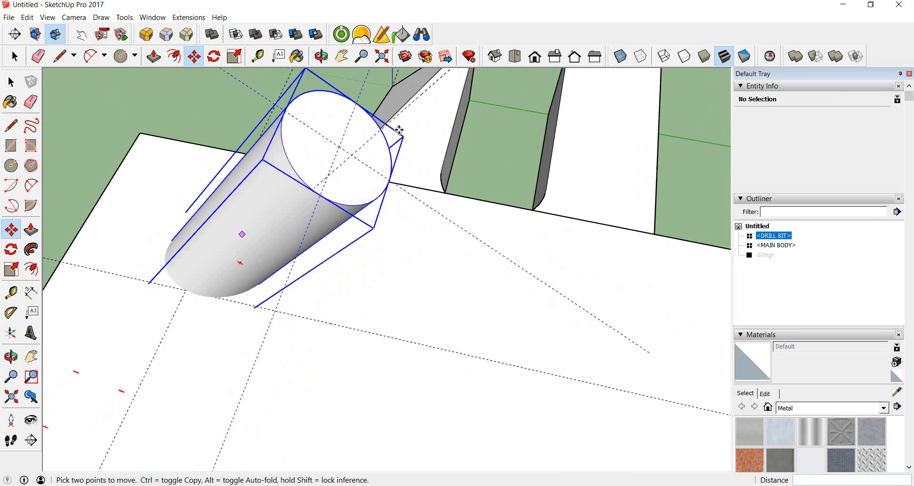
left_click(620, 56)
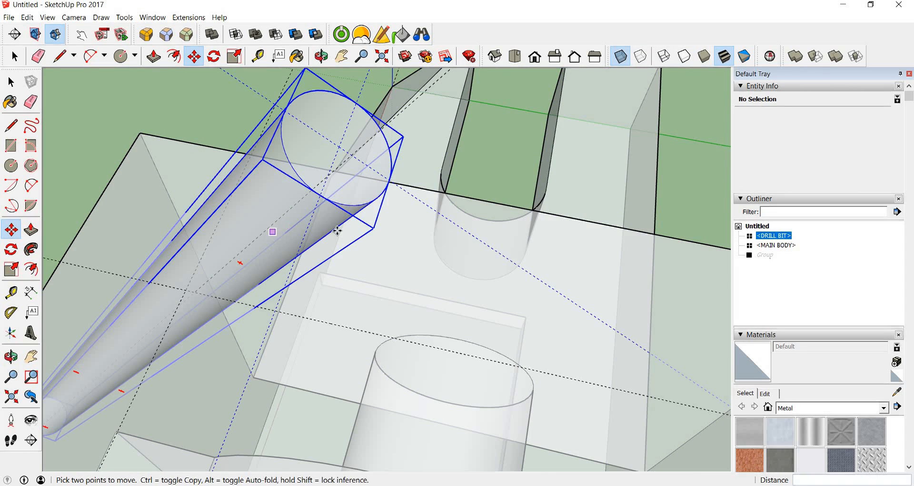
left_click(263, 218)
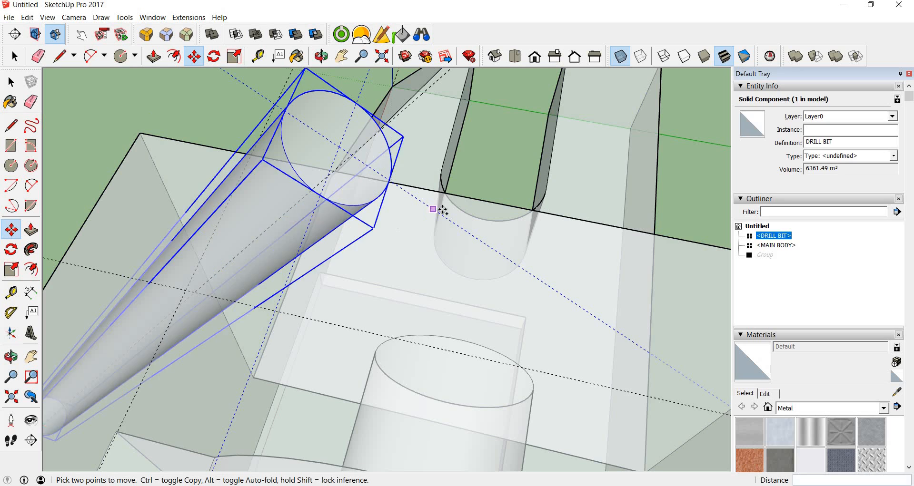
left_click(496, 185)
scroll(602, 116, "down", 3)
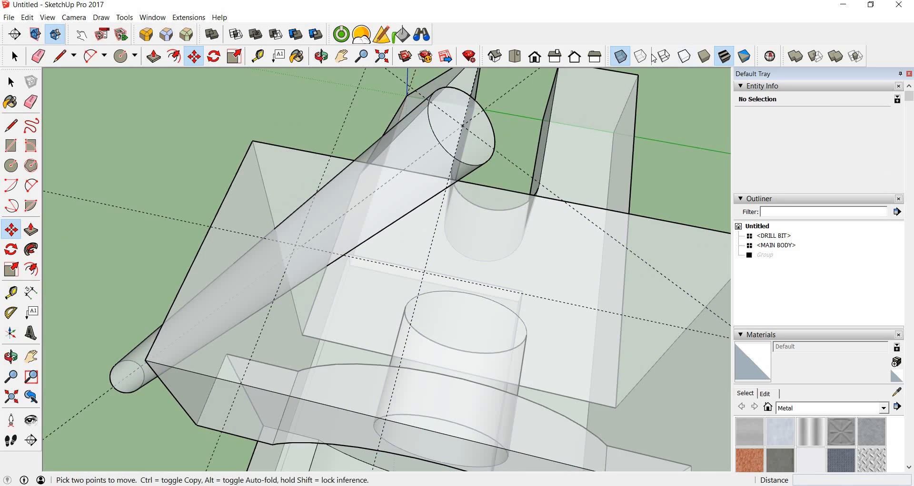
left_click(621, 56)
- Inside the DRILL BIT component, add a guide along the cylinder's axis through the centre of its top face
key("space")
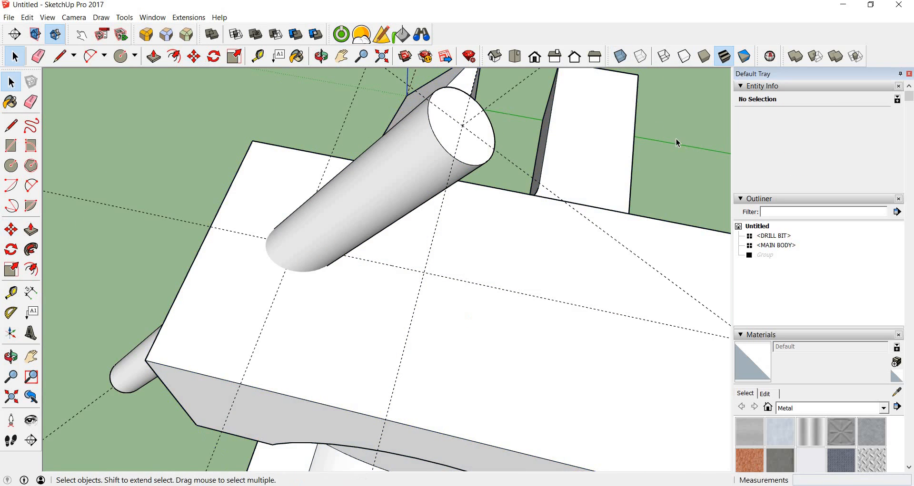
double_click(469, 147)
middle_click_drag(470, 147, 400, 140)
scroll(486, 175, "up", 5)
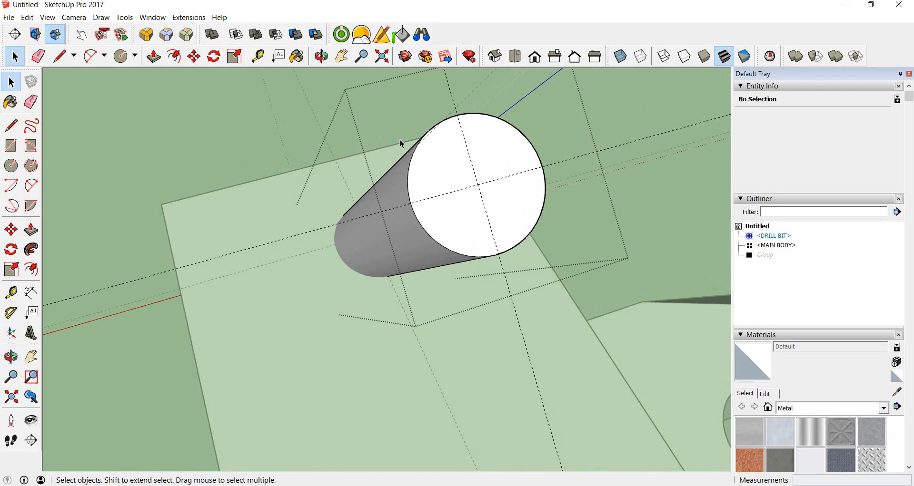
key("t")
middle_click_drag(457, 110, 419, 80)
left_click(419, 91)
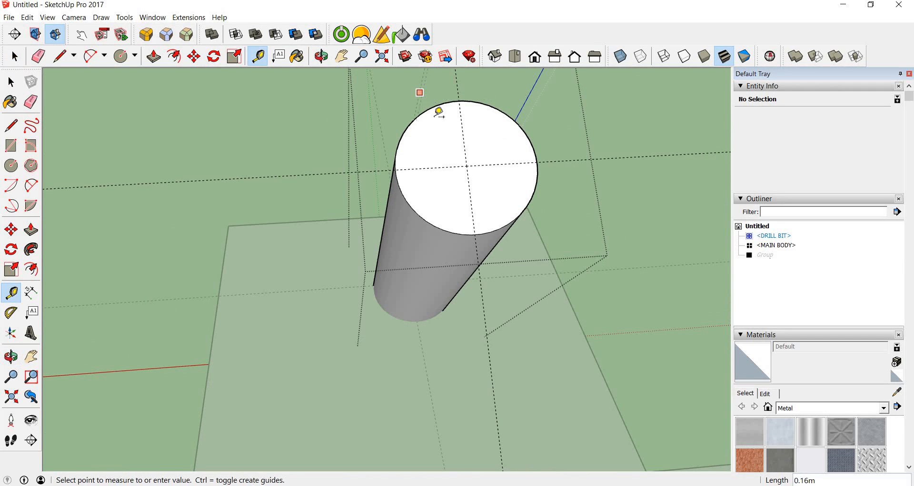
left_click(466, 166)
key("space")
left_click(638, 197)
- Try moving the DRILL BIT cylinder from a point on its top face
middle_click_drag(451, 156, 458, 182)
scroll(470, 172, "down", 2)
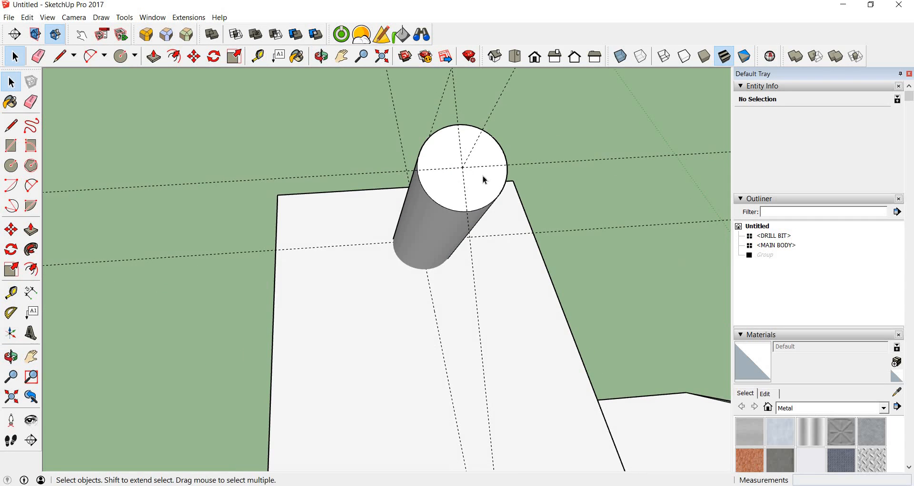
key("m")
left_click(487, 178)
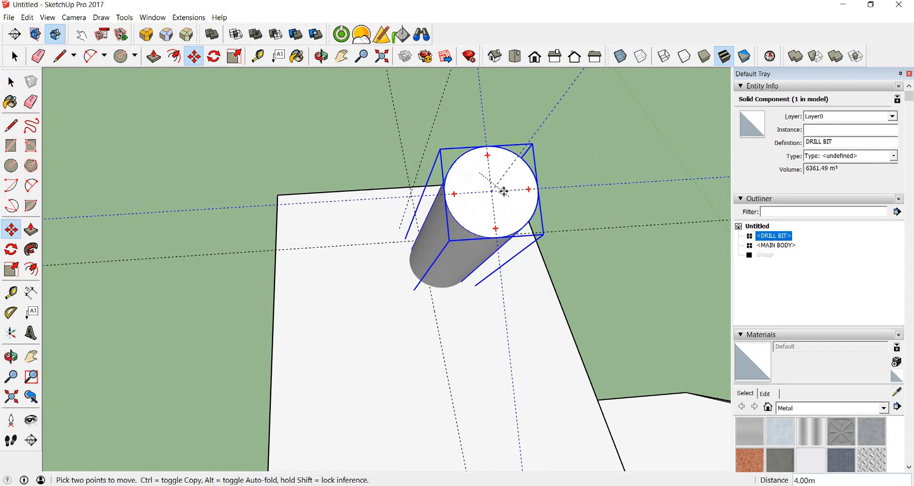
left_click(465, 175)
scroll(433, 206, "up", 1)
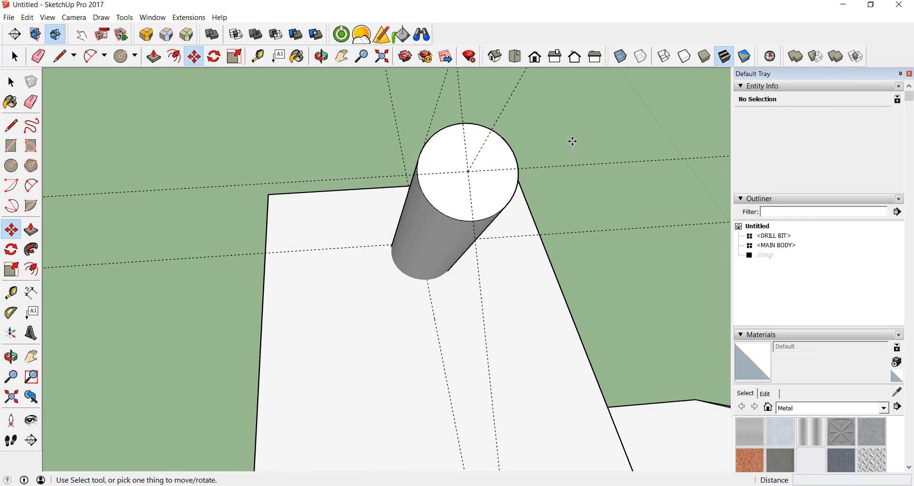
- With X-ray display on, move the DRILL BIT by its axis guide onto the crossing of the guides on MAIN BODY's top face
key("space")
middle_click_drag(514, 172, 643, 214)
left_click(620, 56)
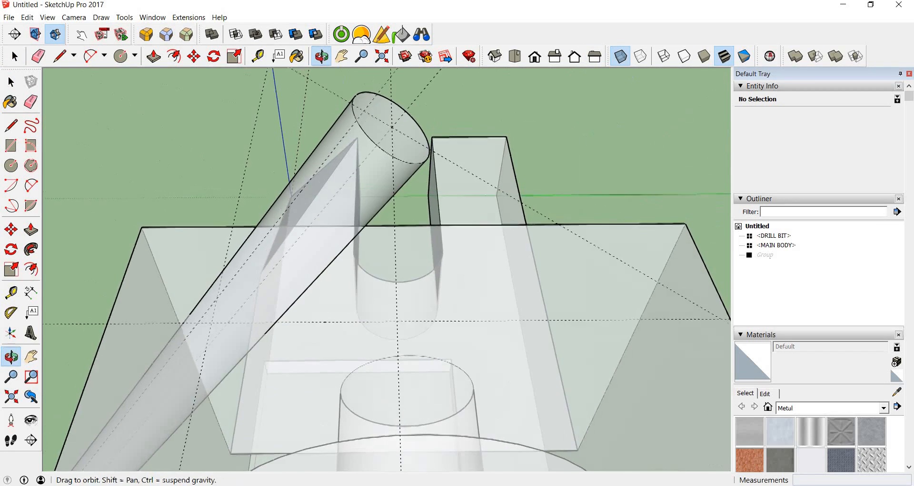
middle_click_drag(296, 236, 288, 239)
scroll(288, 238, "up", 1)
scroll(288, 239, "down", 2)
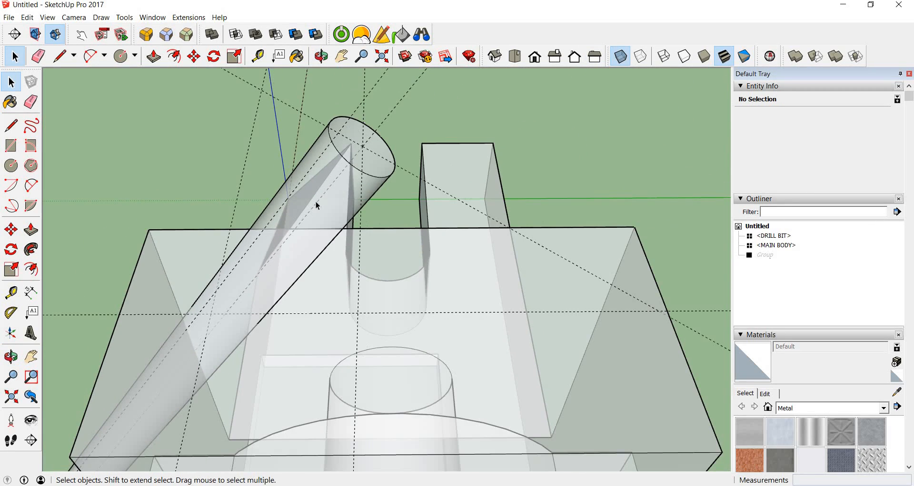
key("e")
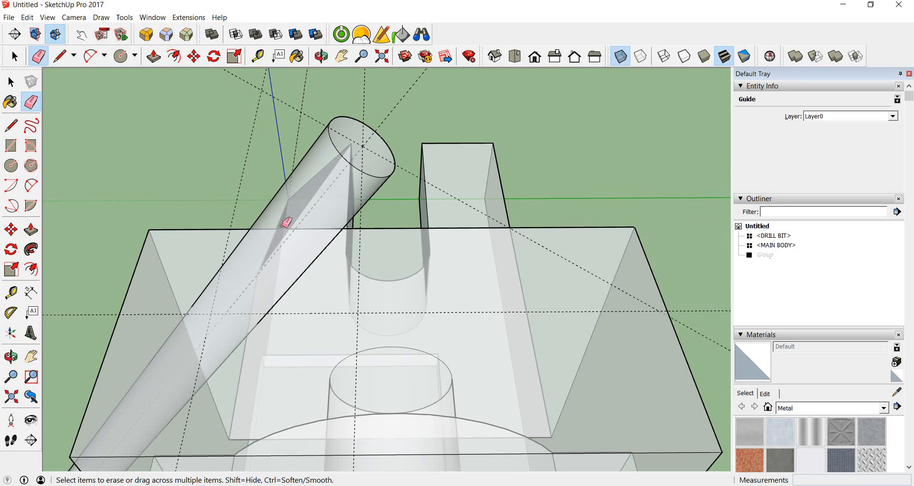
scroll(263, 253, "down", 1)
key("m")
scroll(240, 295, "up", 2)
scroll(216, 322, "up", 2)
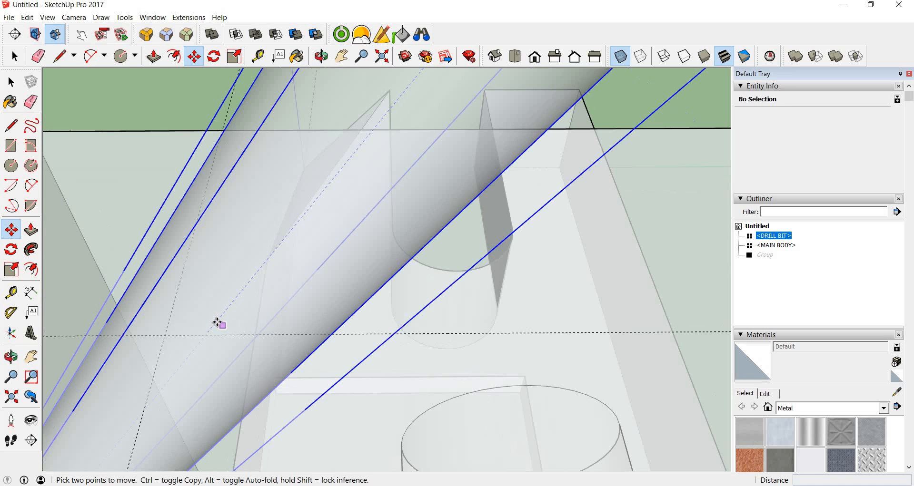
left_click(236, 297)
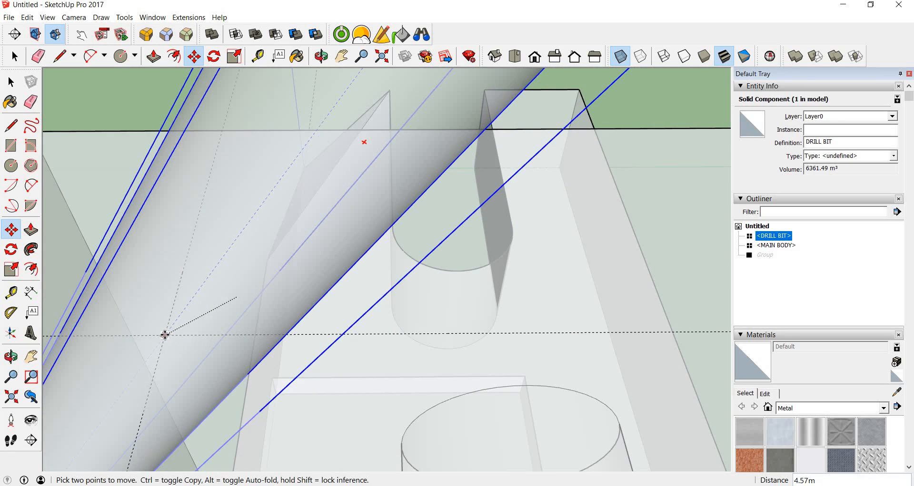
left_click(165, 336)
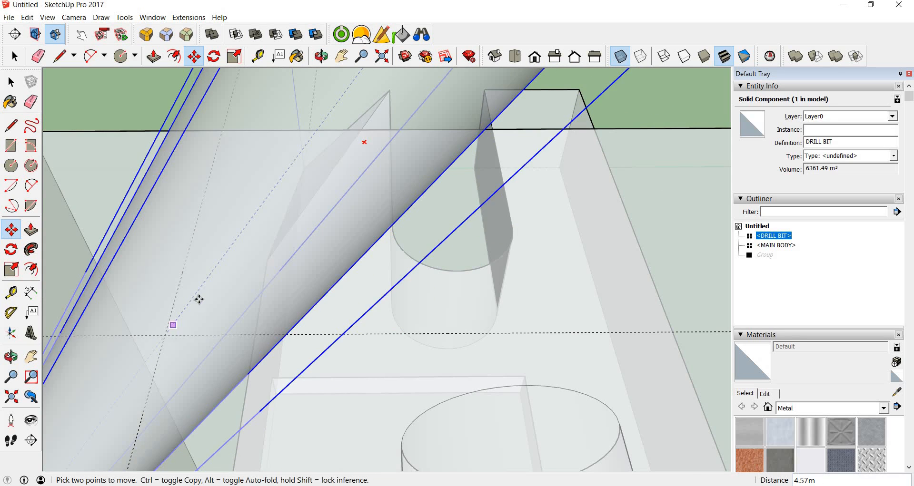
scroll(222, 278, "down", 5)
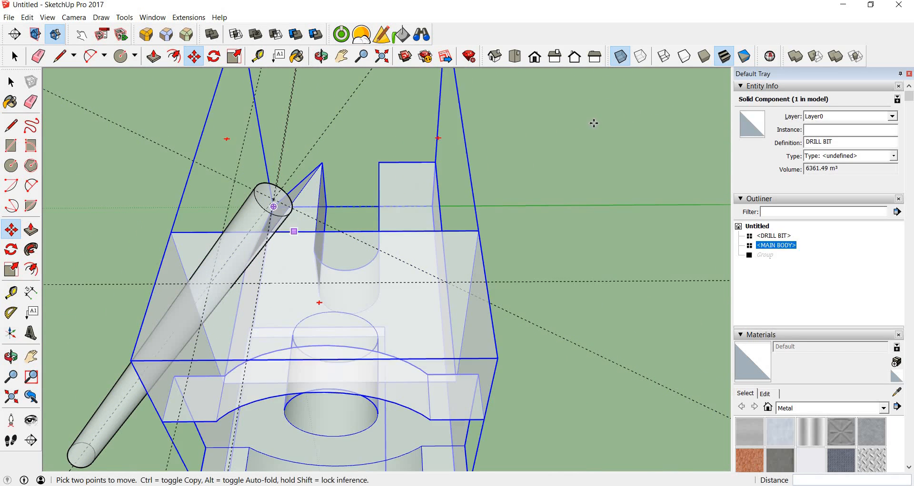
- Turn off X-ray display and examine how the DRILL BIT cylinder passes through MAIN BODY from several sides
left_click(620, 56)
key("o")
left_click_drag(537, 228, 546, 202)
key("m")
key("space")
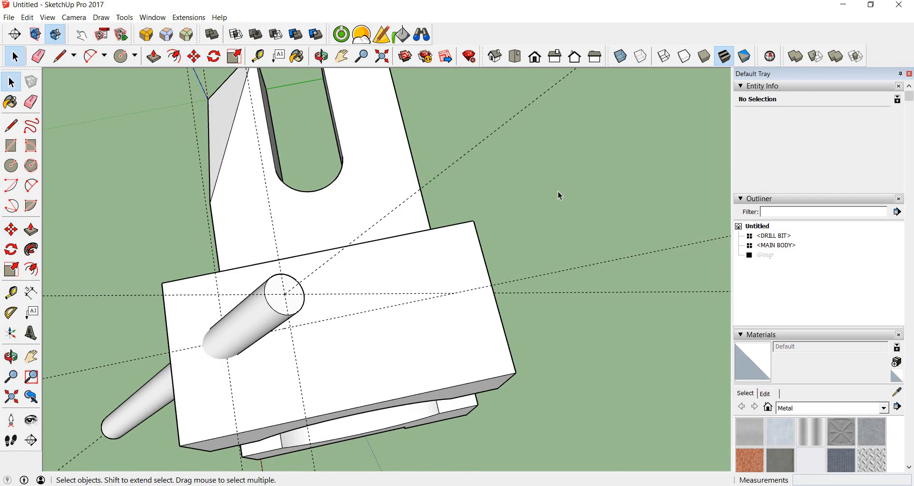
key("o")
left_click_drag(598, 217, 417, 204)
key("space")
middle_click_drag(179, 184, 186, 237)
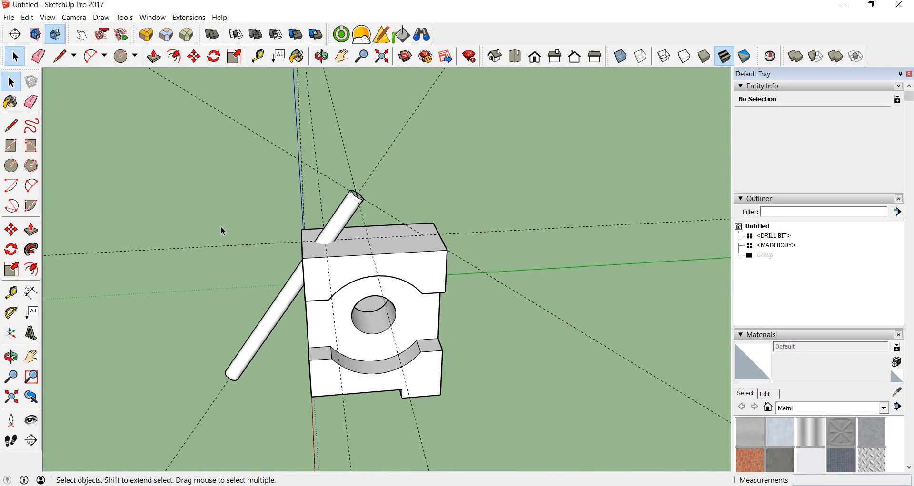
- Erase the two construction guides that cross on MAIN BODY's top face
key("e")
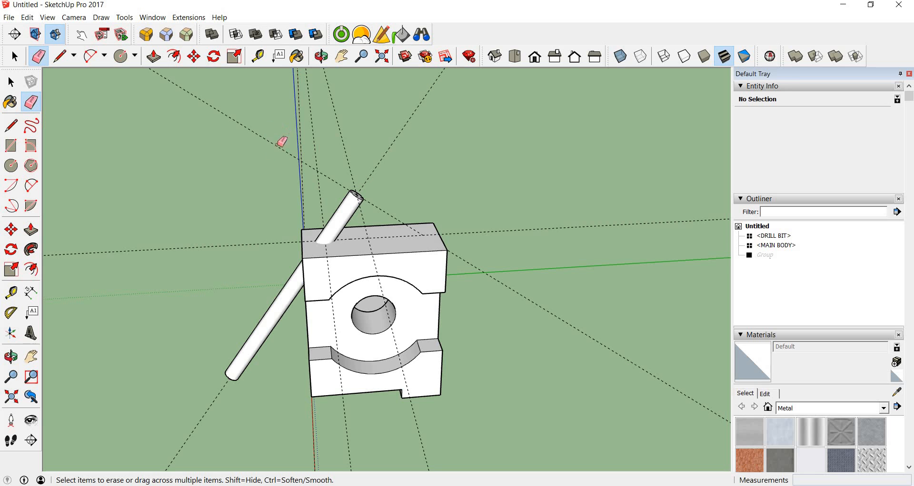
left_click(342, 418)
key("space")
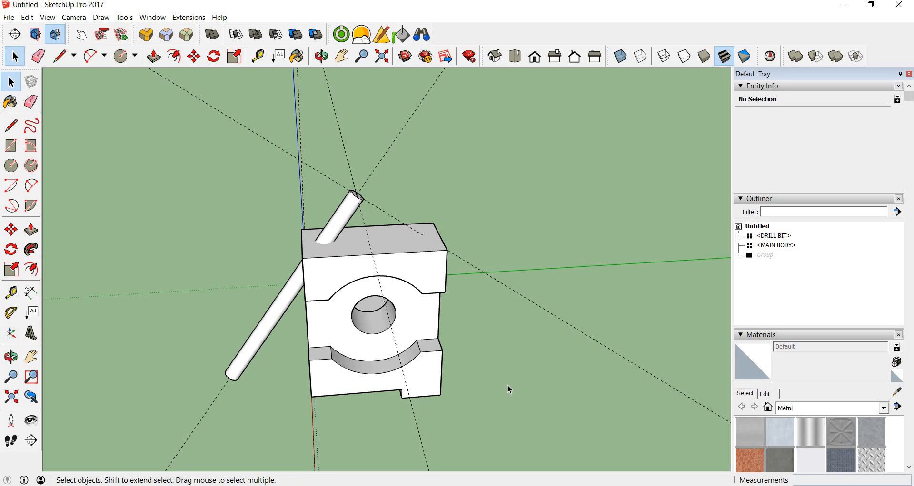
- Hide the DRILL BIT component and make it visible again
left_click(346, 222)
right_click(346, 222)
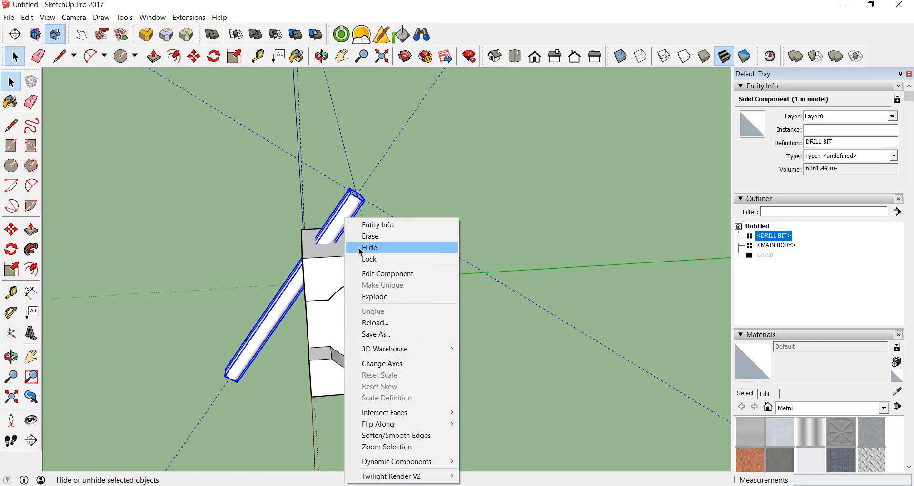
left_click(371, 248)
left_click(532, 231)
right_click(777, 238)
left_click(799, 237)
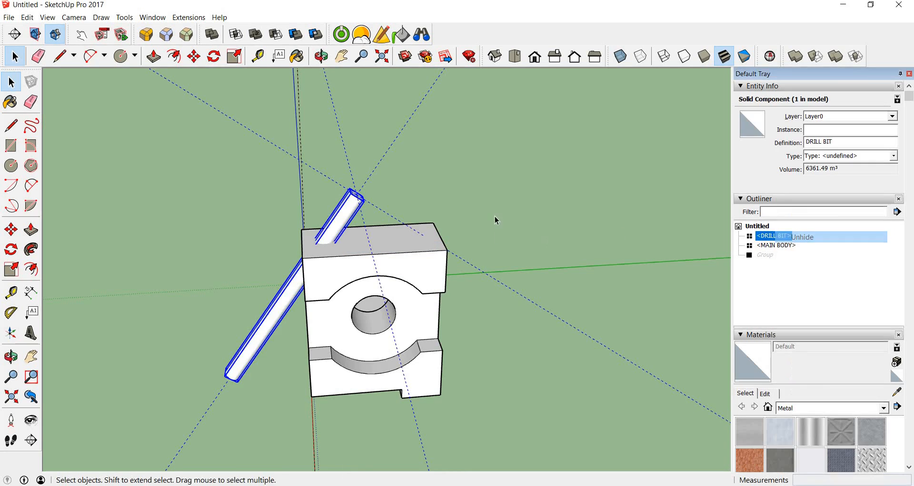
left_click(520, 186)
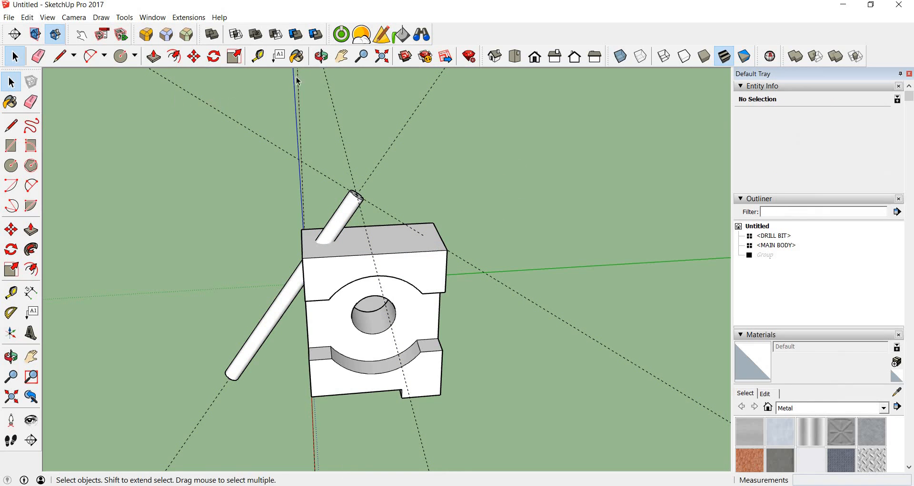
- Try a solid subtraction with MAIN BODY as the first solid and DRILL BIT as the second, and check the result
left_click(296, 34)
left_click(415, 254)
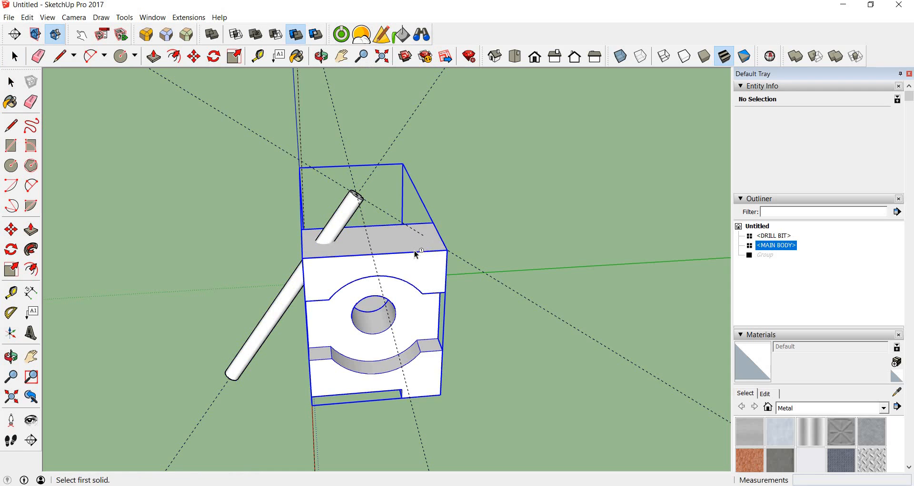
left_click(342, 229)
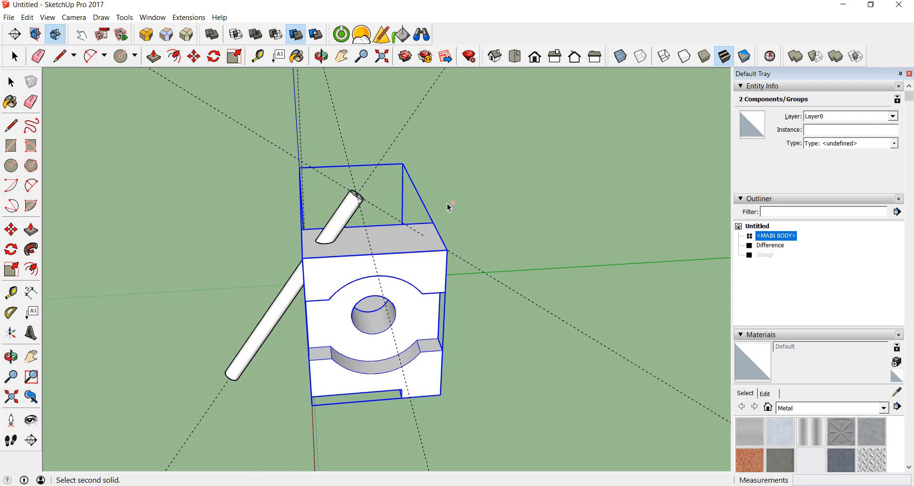
key("space")
left_click(471, 210)
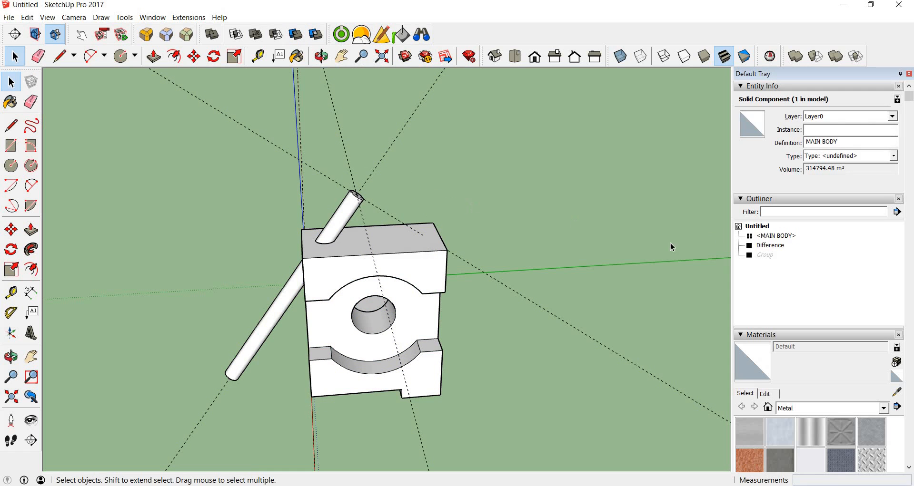
left_click(772, 237)
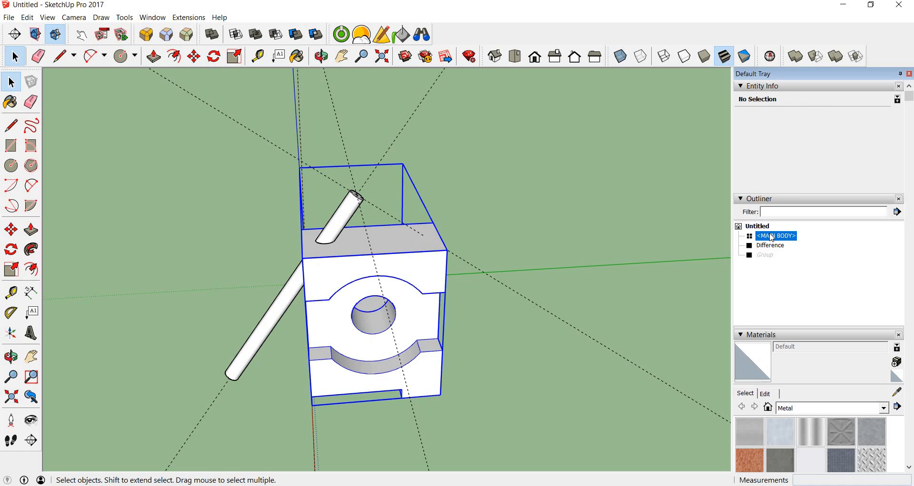
left_click(558, 198)
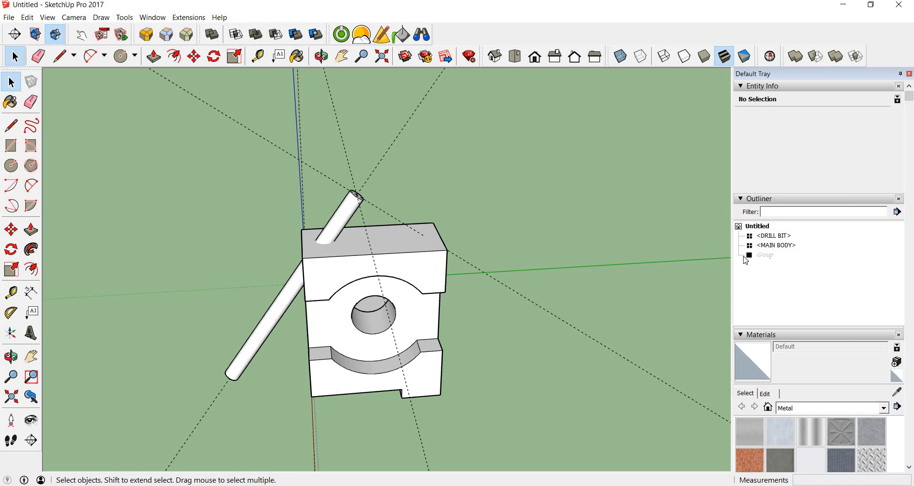
- Trim MAIN BODY as the target solid, using the DRILL BIT cylinder as the modifier, to cut the angled hole
left_click(838, 58)
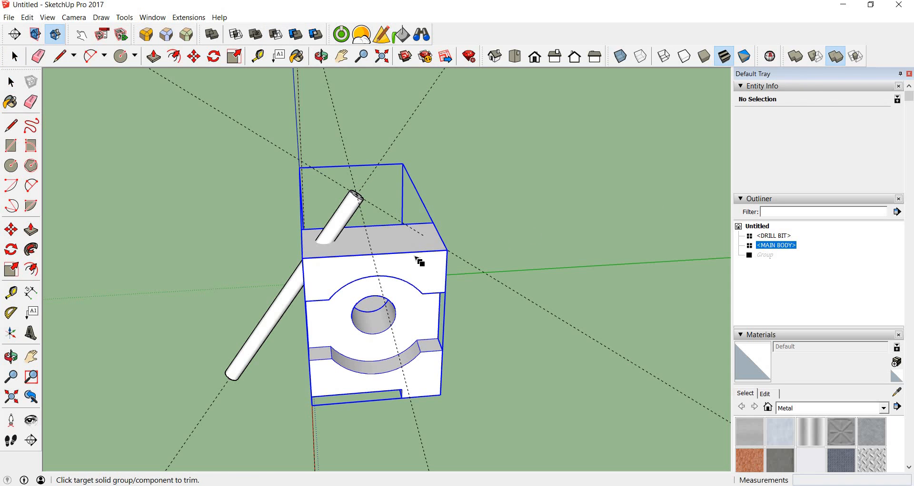
left_click(419, 262)
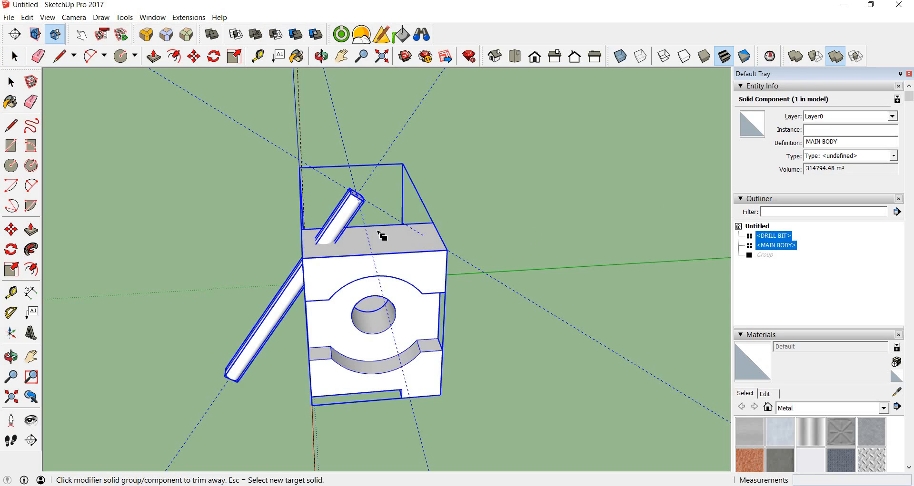
left_click(339, 230)
key("space")
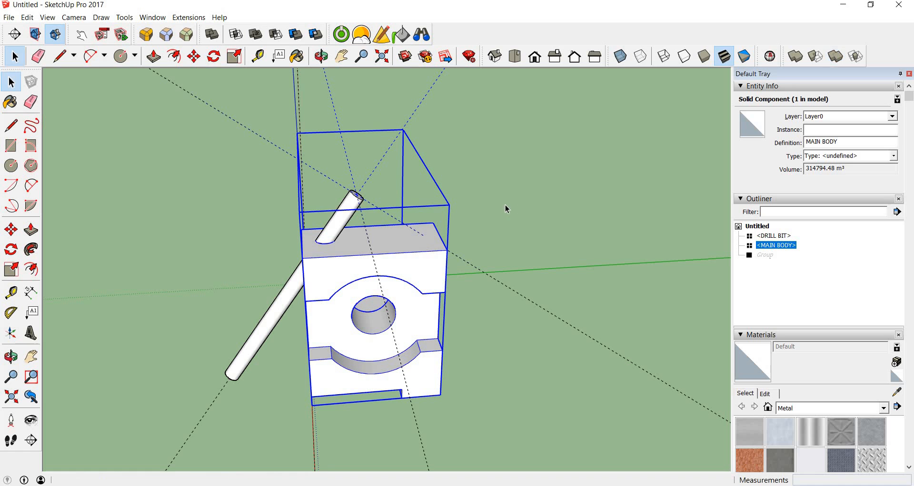
left_click(607, 209)
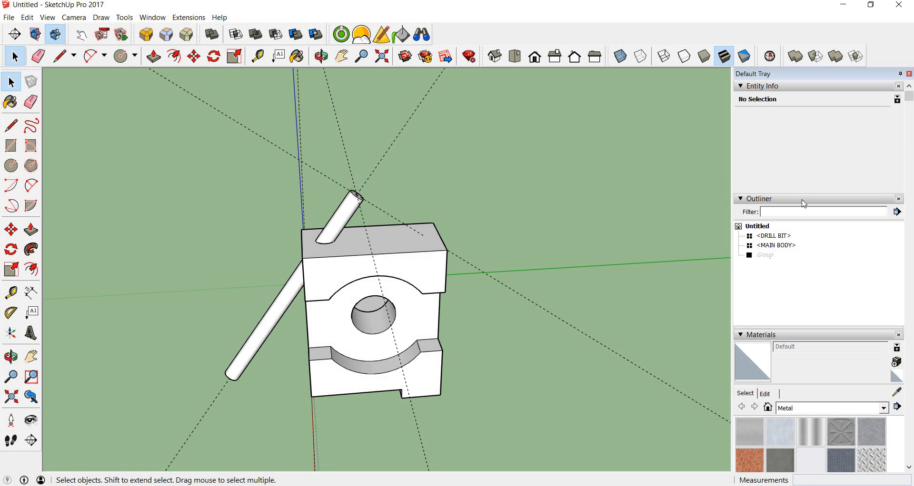
- Hide the DRILL BIT component so the trimmed MAIN BODY can be seen on its own
right_click(788, 239)
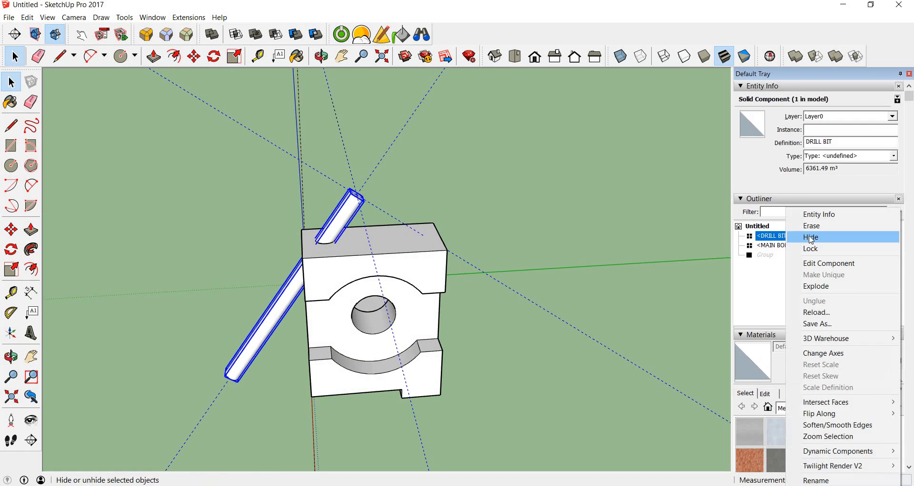
left_click(806, 237)
middle_click_drag(455, 222, 690, 181)
middle_click_drag(420, 279, 490, 181)
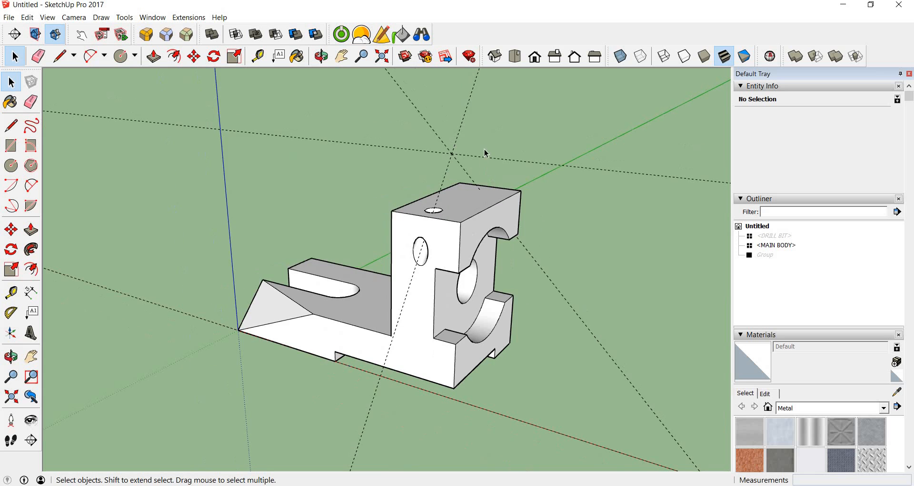
- Open MAIN BODY for editing, erase the leftover construction guides crossing above its upright block, and leave the component
left_click(485, 162)
left_click(582, 148)
key("e")
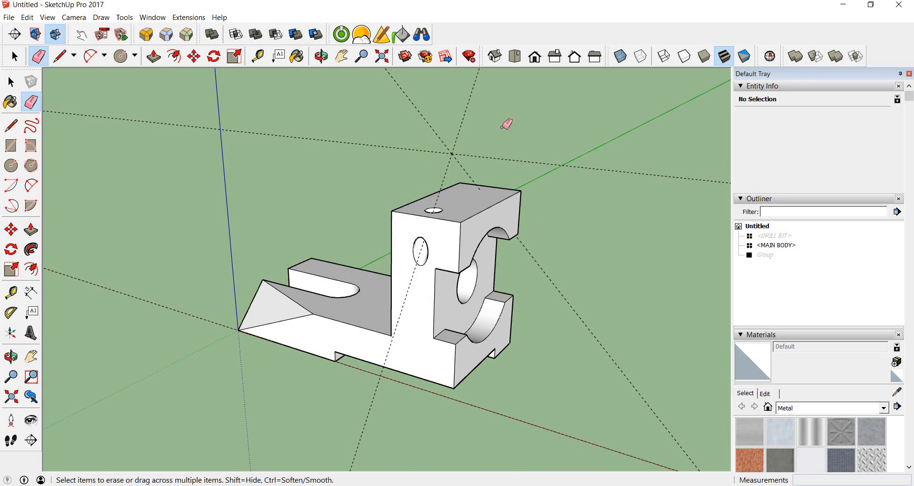
key("space")
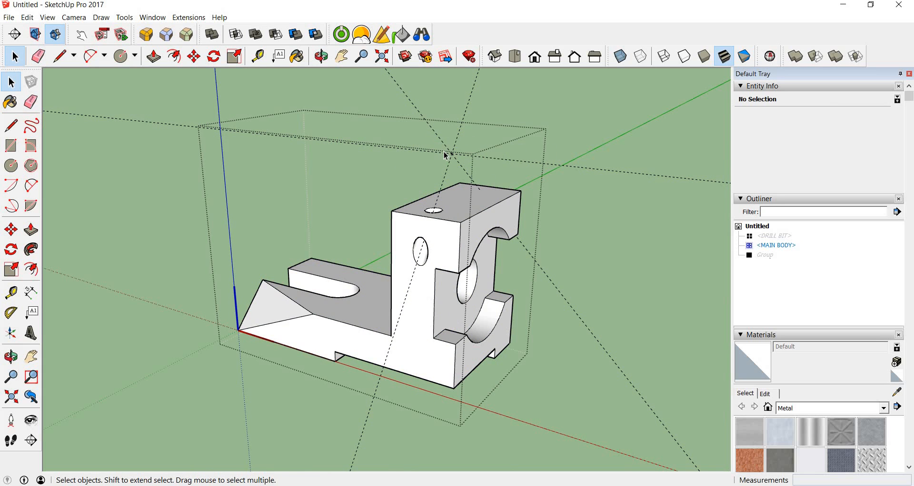
key("e")
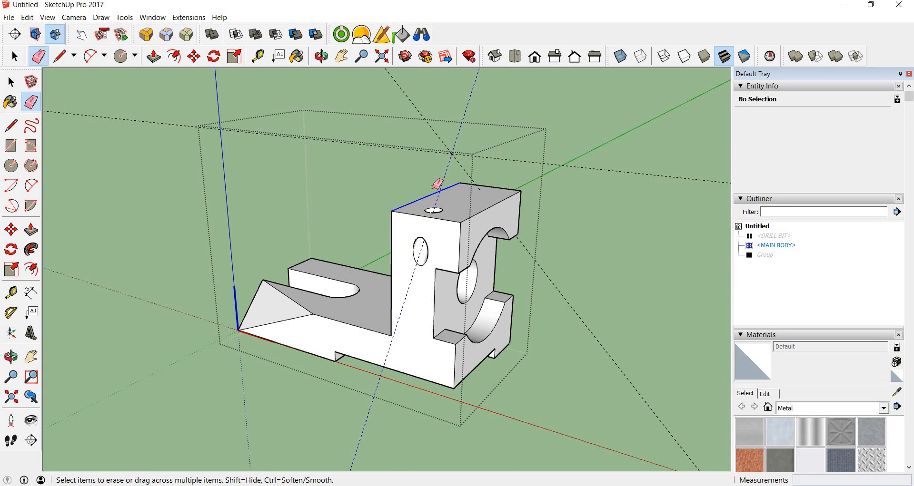
left_click(433, 188)
key("ctrl+z")
left_click_drag(470, 153, 486, 137)
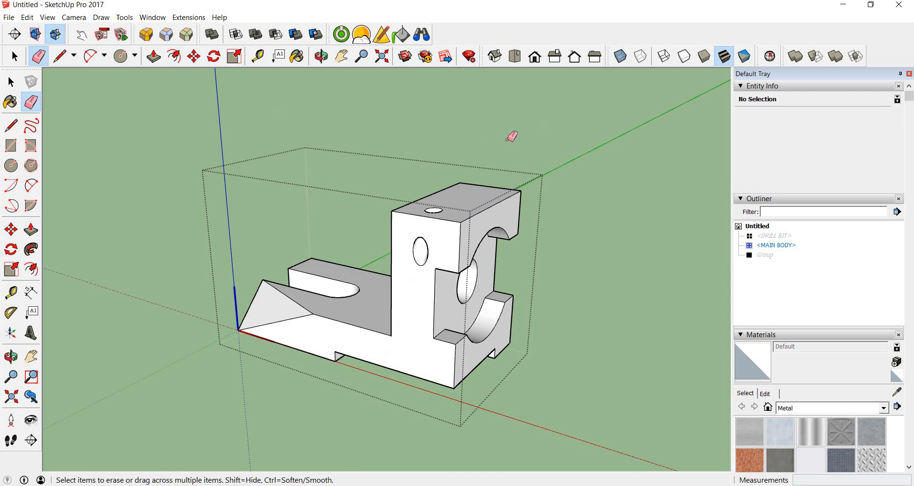
key("space")
left_click(544, 146)
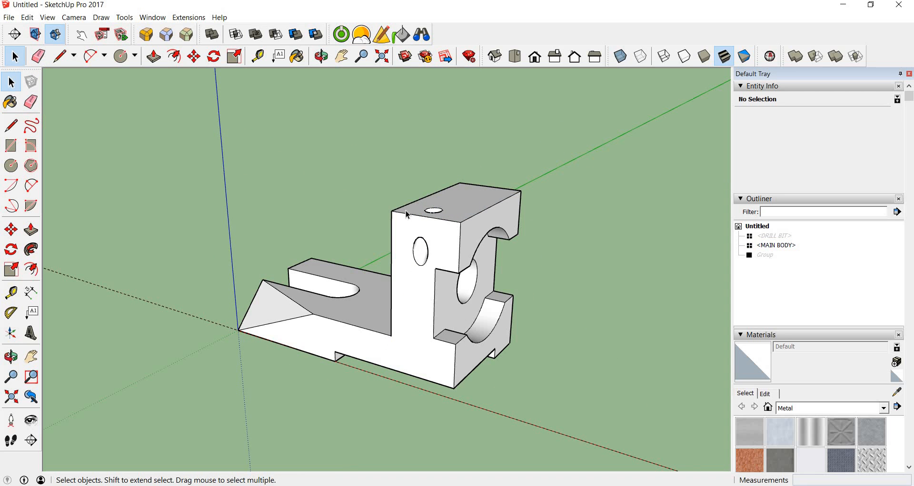
- Examine the angled hole through MAIN BODY's upright block from the side face and from above
middle_click_drag(359, 206, 466, 93)
scroll(460, 188, "up", 7)
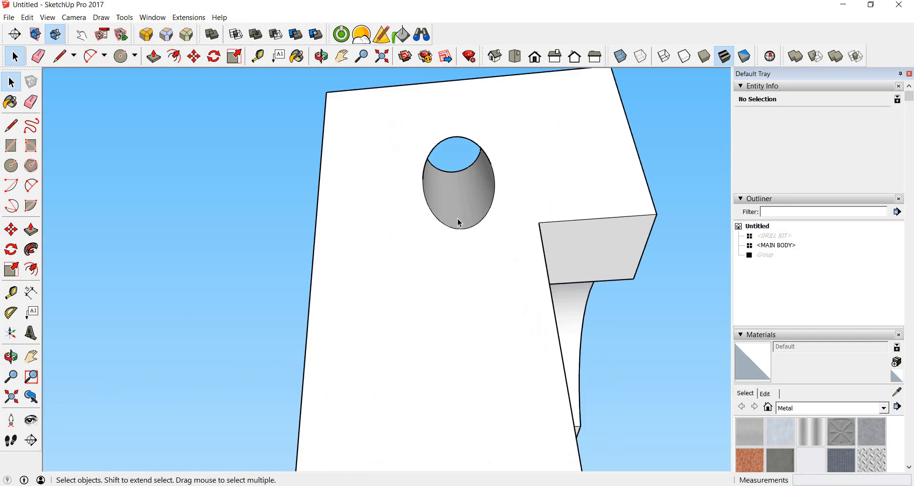
middle_click_drag(451, 163, 449, 208)
scroll(452, 261, "down", 5)
middle_click_drag(453, 261, 499, 239)
middle_click_drag(479, 203, 281, 189, "shift")
scroll(490, 217, "down", 4)
scroll(518, 229, "down", 3)
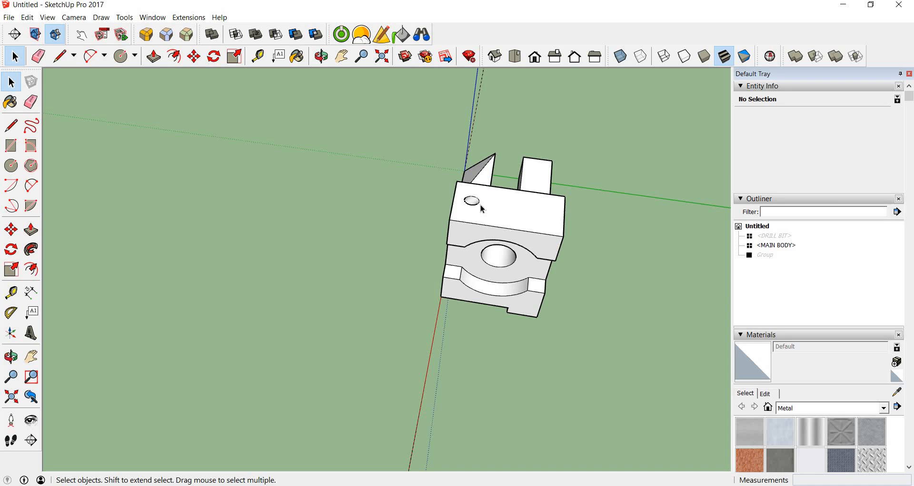
- Unhide the DRILL BIT component, open it, take a Tape Measure reading at the cylinder's upper end face, and leave the component
right_click(782, 241)
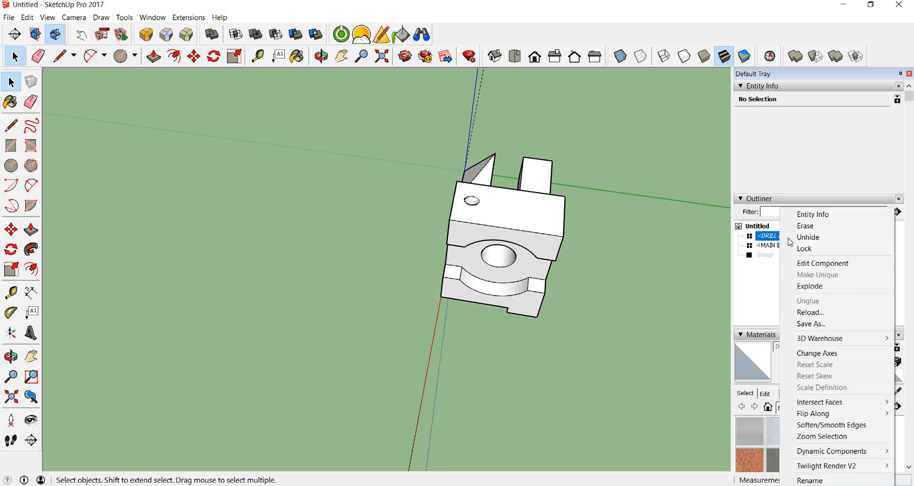
left_click(809, 235)
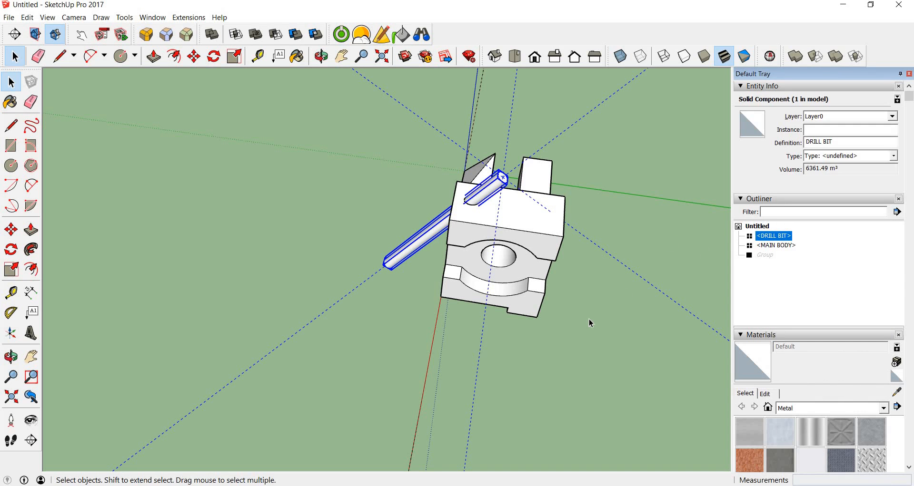
left_click(600, 336)
scroll(524, 200, "up", 5)
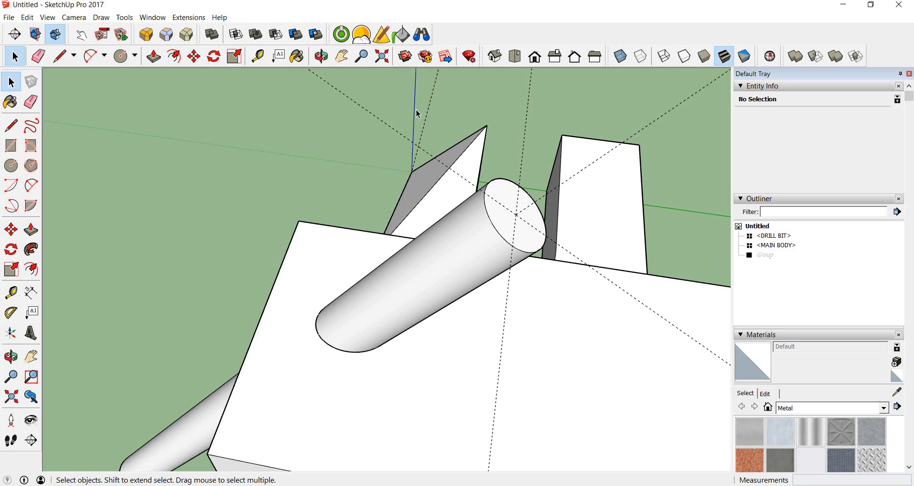
double_click(500, 227)
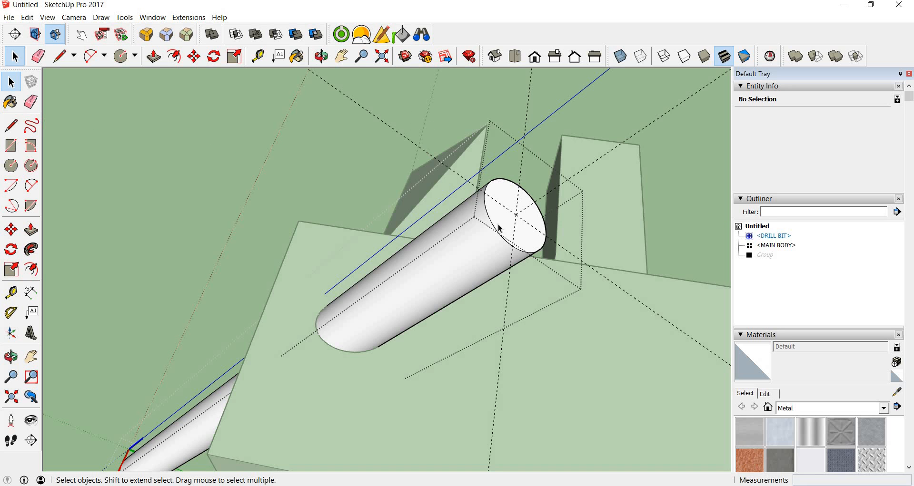
key("t")
left_click(429, 105)
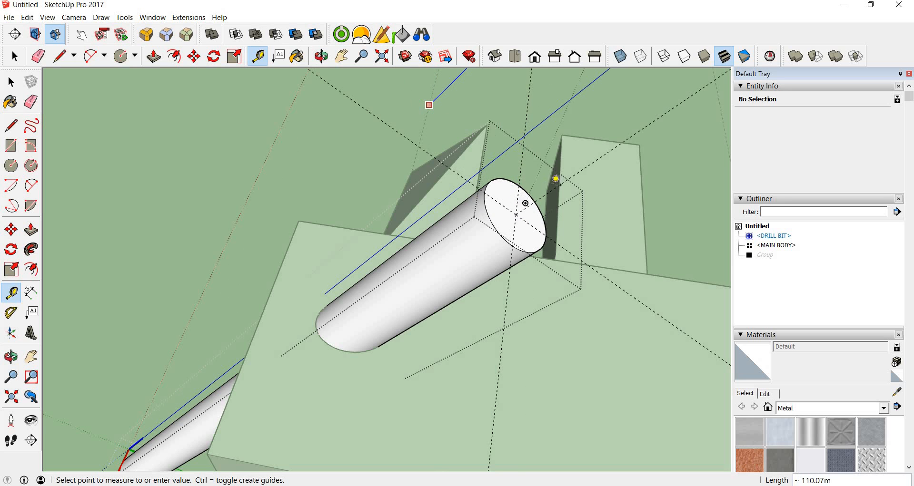
left_click(541, 203)
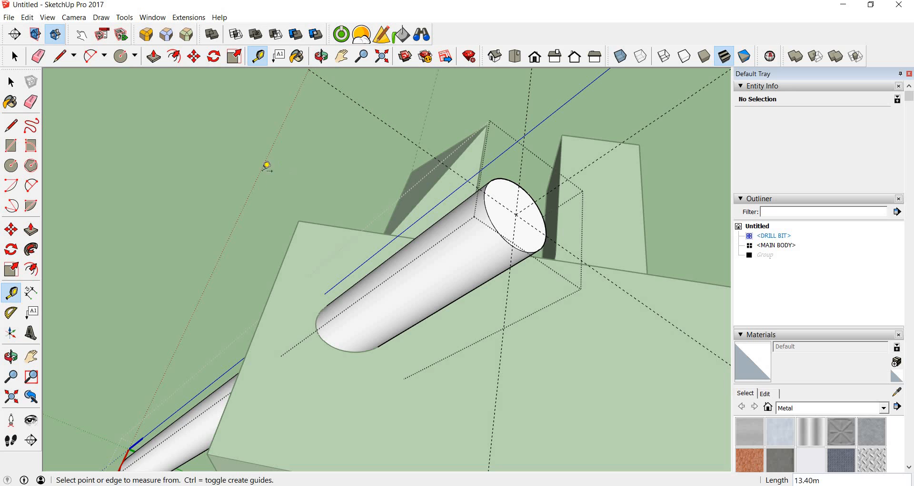
key("space")
key("Escape")
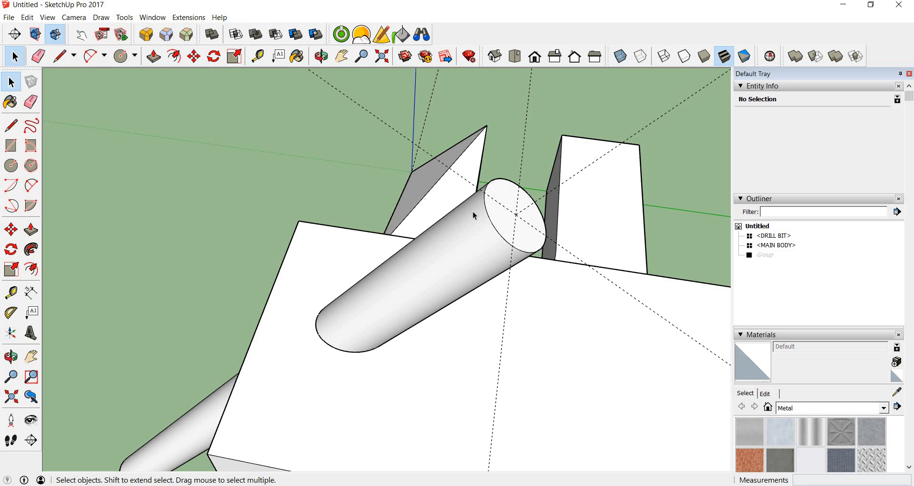
- Hide the DRILL BIT component again, leaving only the bracket in view
scroll(449, 246, "down", 2)
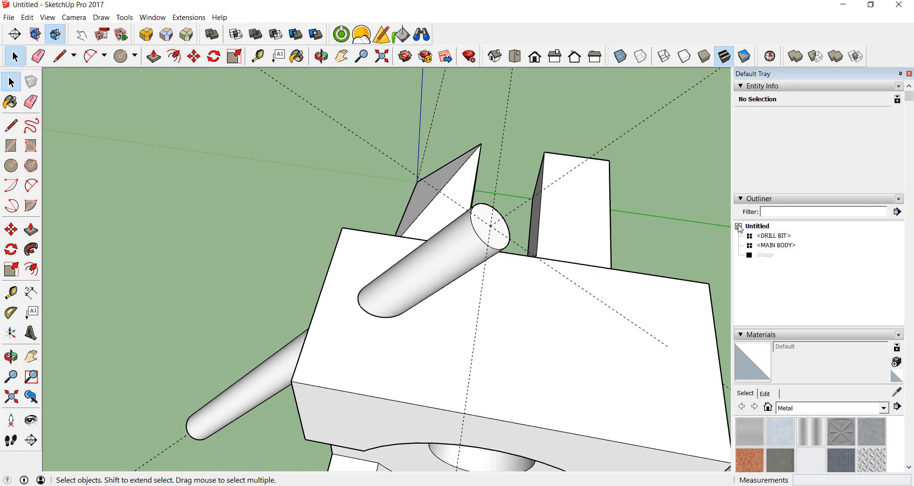
right_click(766, 238)
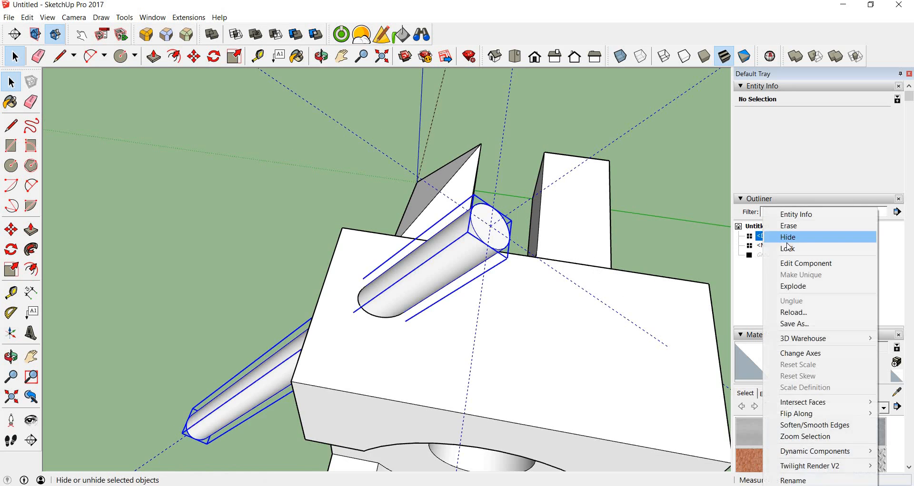
left_click(771, 237)
middle_click_drag(286, 351, 476, 469)
left_click(489, 485)
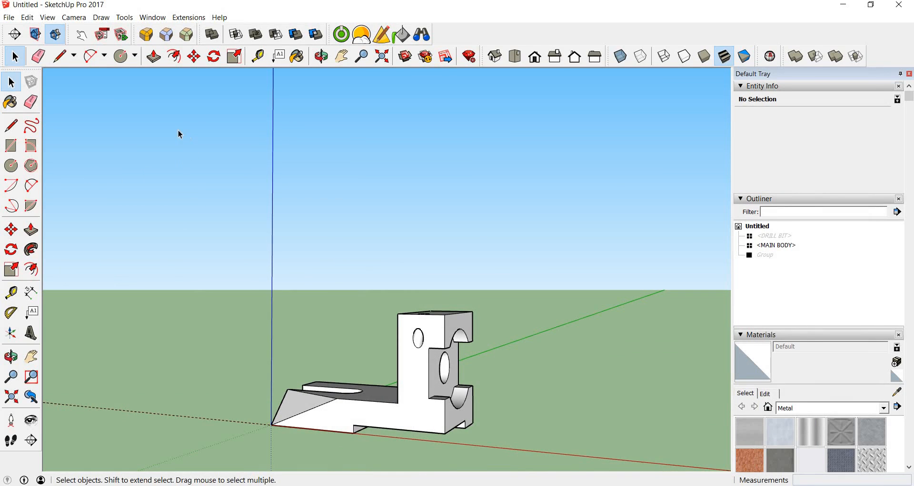
- Look at the Extension Warehouse home page for installable add-ons and close it
left_click(10, 19)
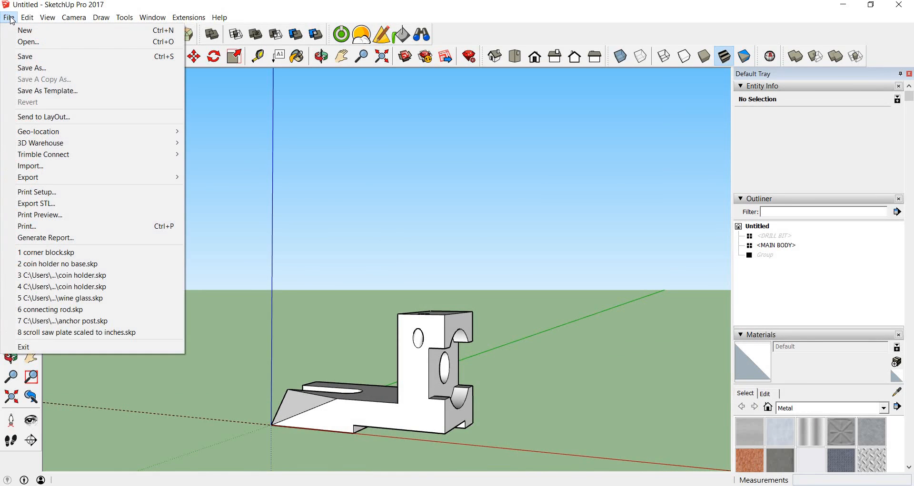
left_click(338, 153)
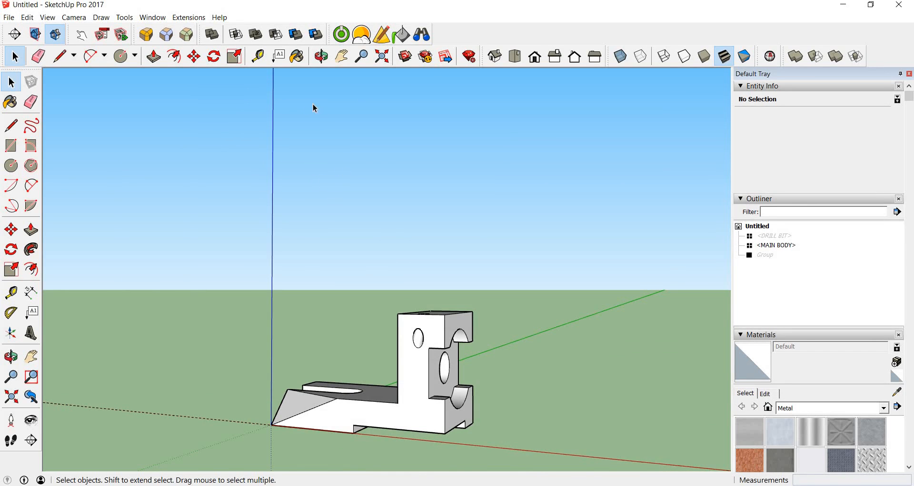
left_click(433, 60)
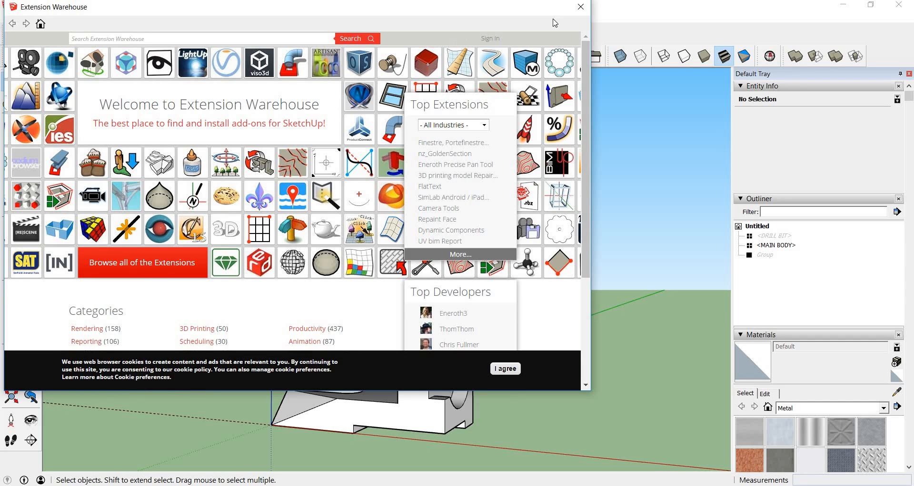
left_click(581, 8)
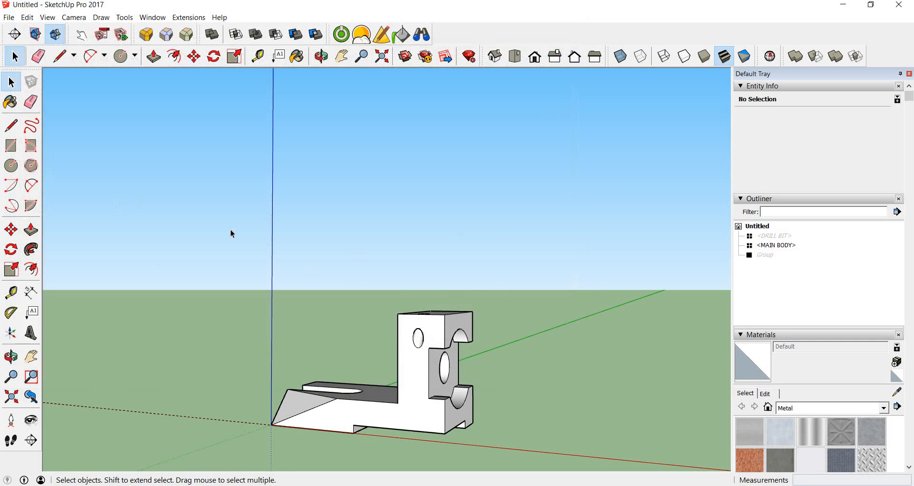
- Review the STL export options for unit and file format, and close them without exporting
left_click(10, 17)
left_click(28, 202)
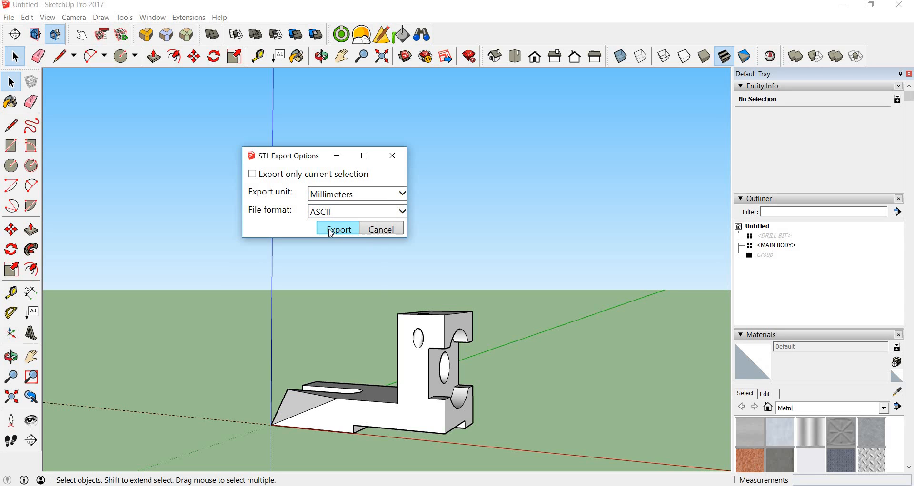
left_click(377, 234)
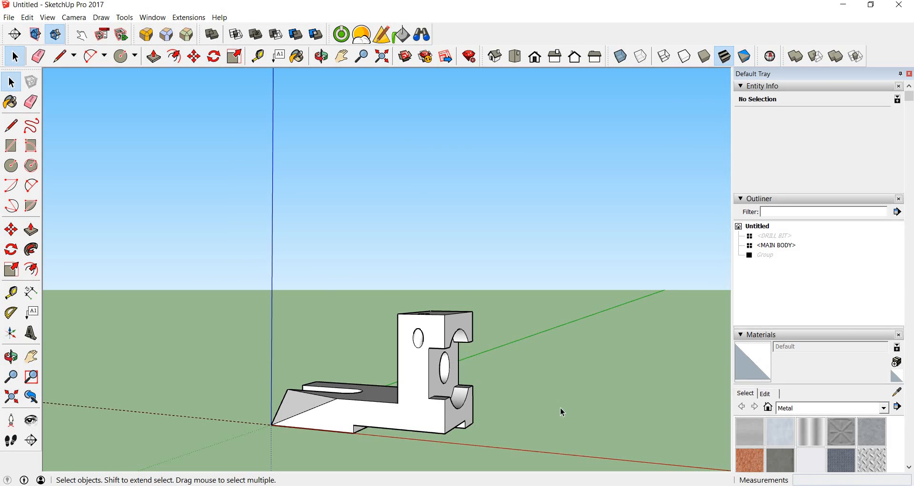
middle_click_drag(486, 326, 291, 369)
scroll(398, 357, "up", 2)
scroll(399, 358, "down", 2)
middle_click_drag(399, 359, 510, 285)
scroll(405, 260, "up", 3)
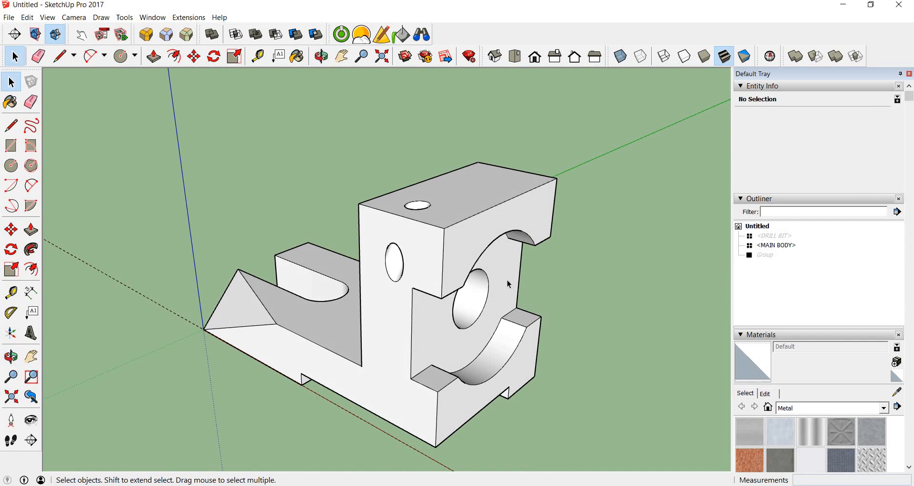